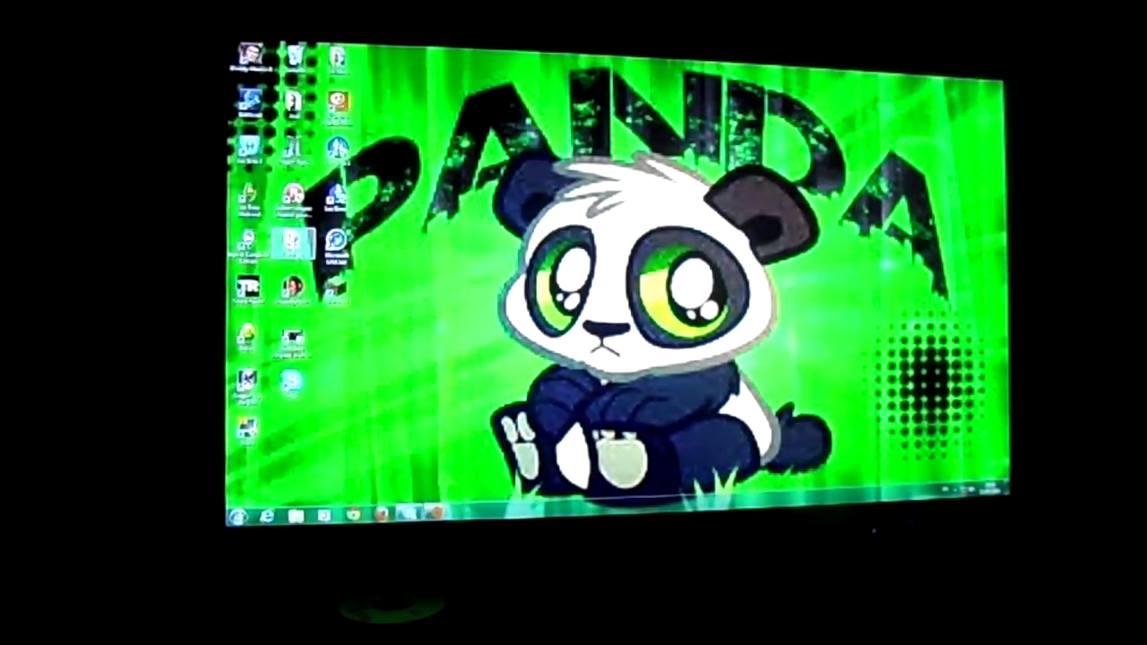
Open the highlighted desktop folder and move through its file list
double_click(292, 242)
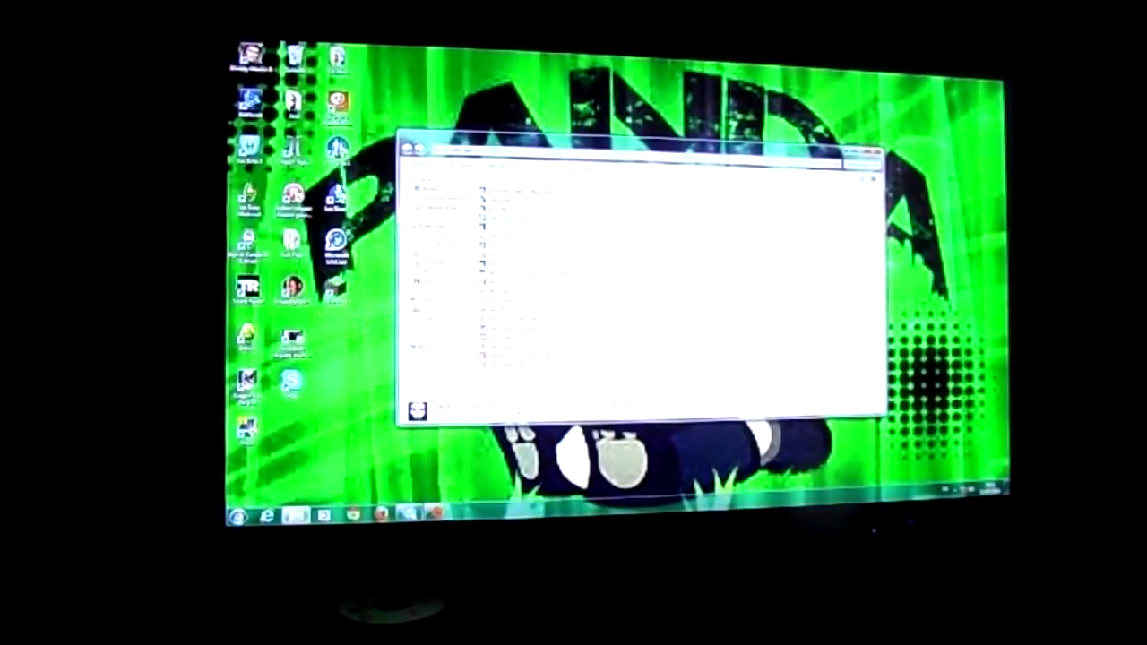
key(Down)
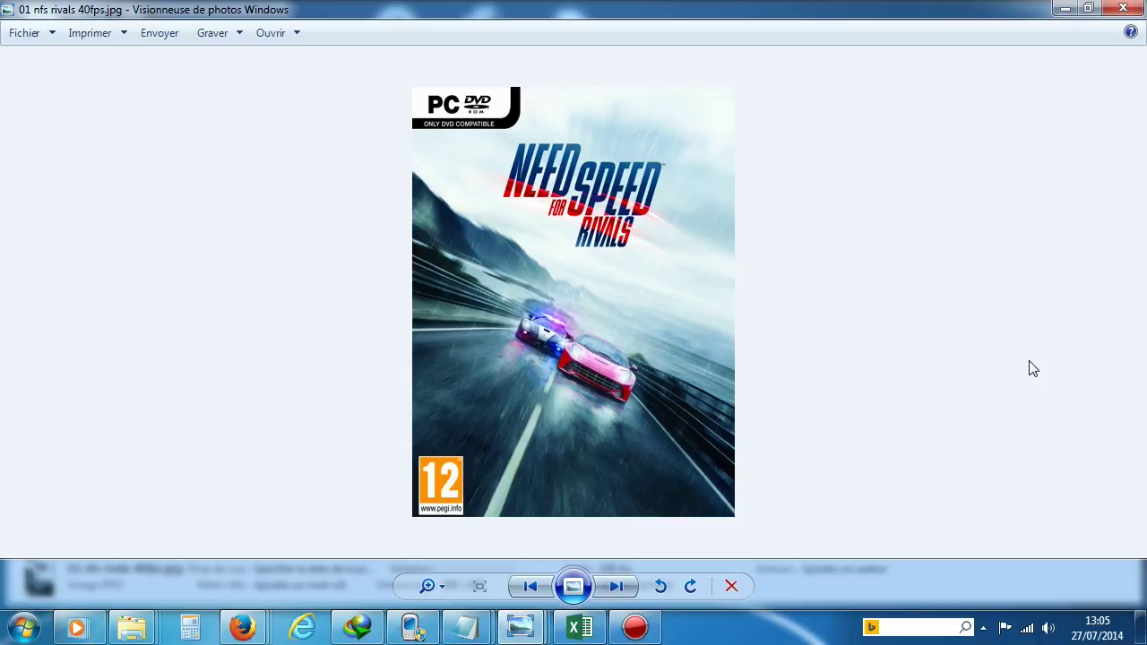
Page through the numbered PC game cover images, from Need for Speed Rivals through Tomb Raider, checking the frame rate in each file name
key(Right)
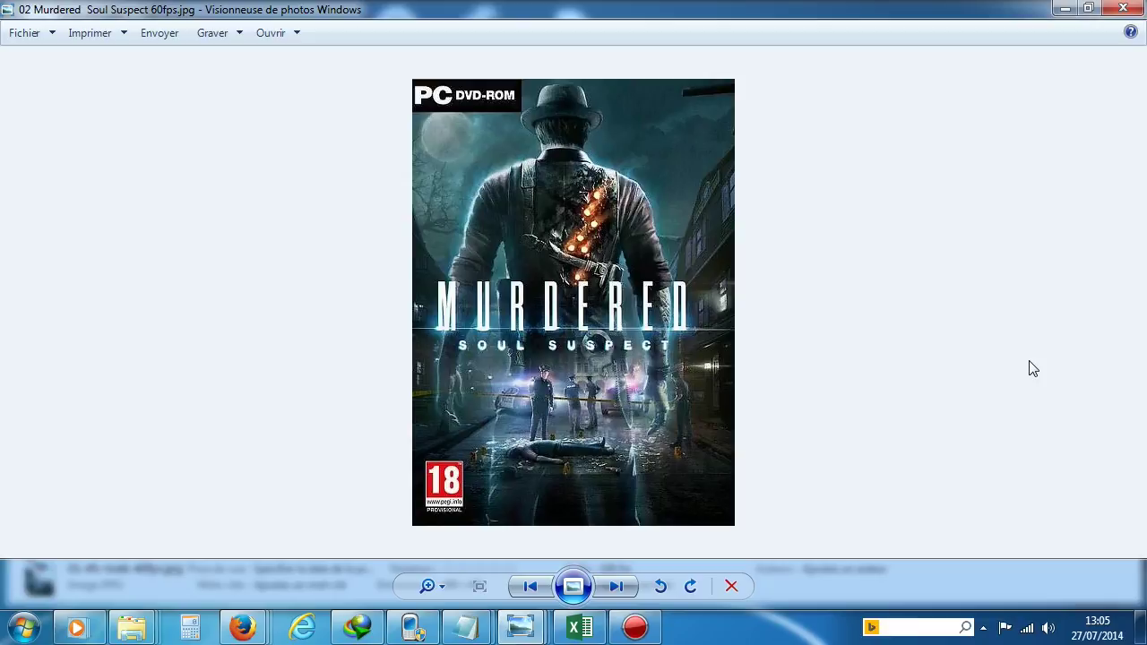
key(Right)
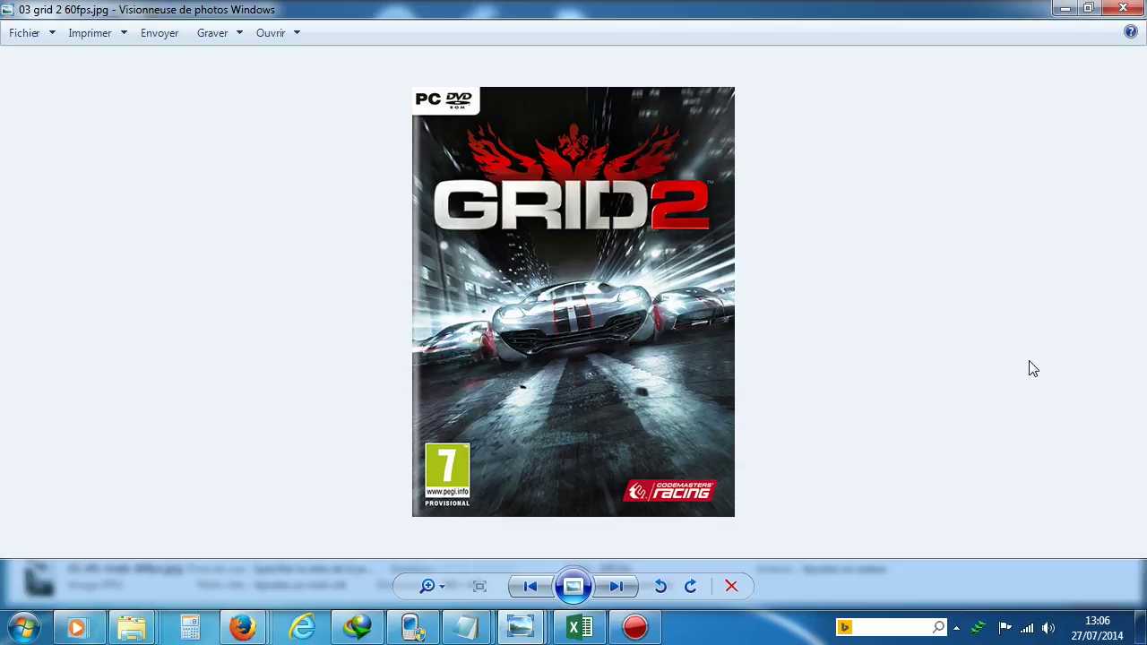
key(Right)
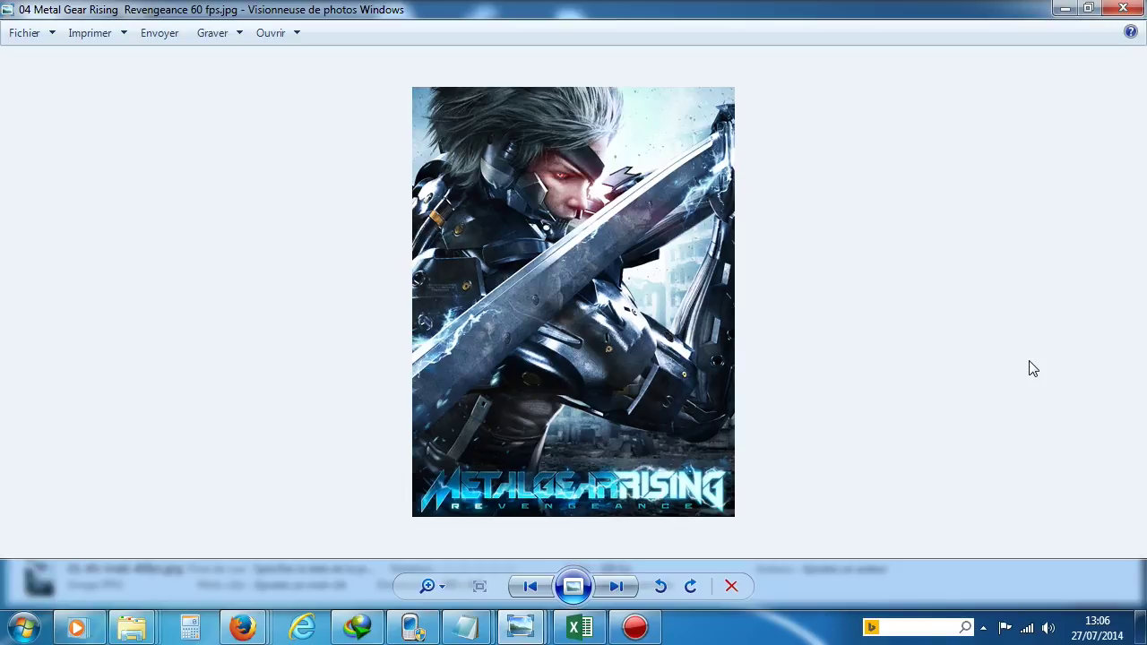
key(Right)
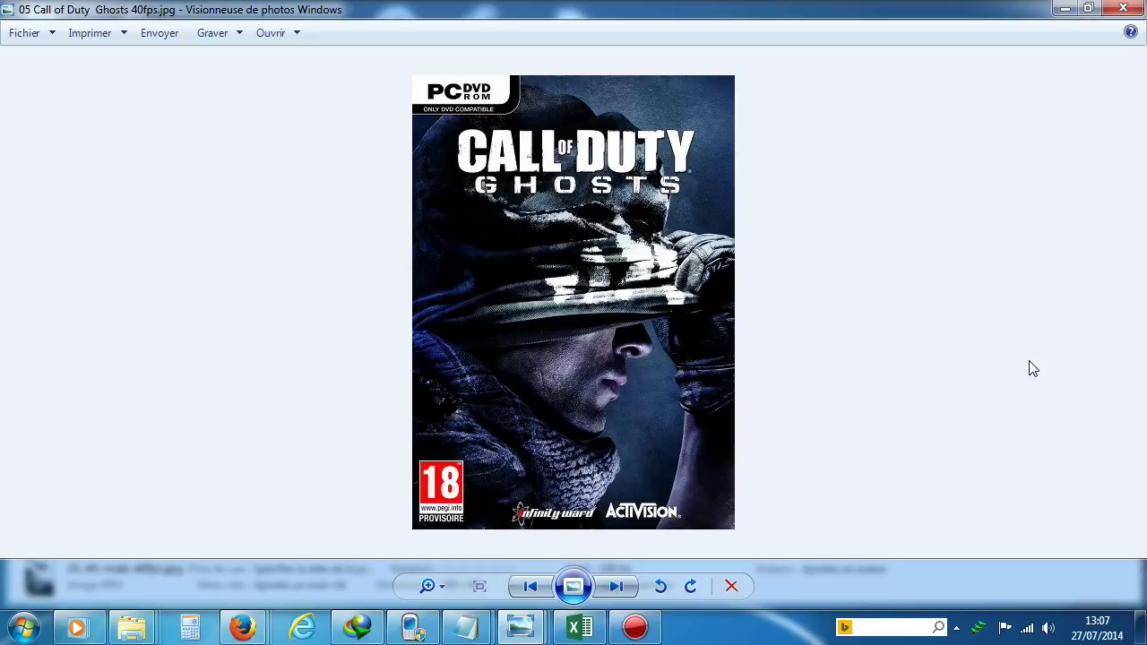
key(Right)
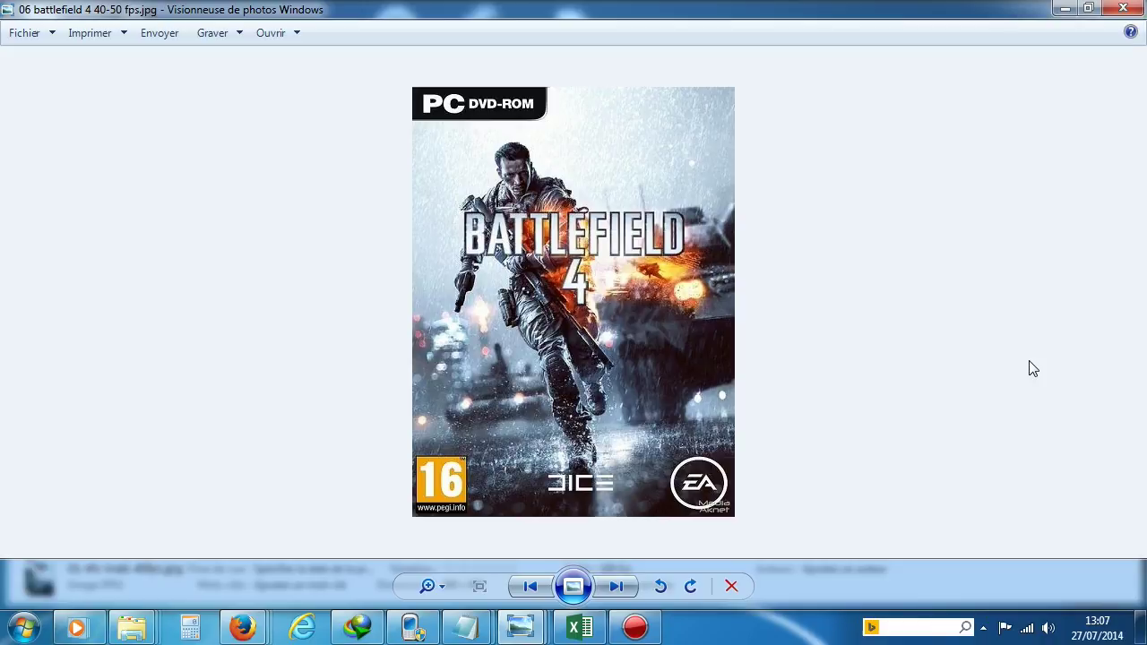
key(Right)
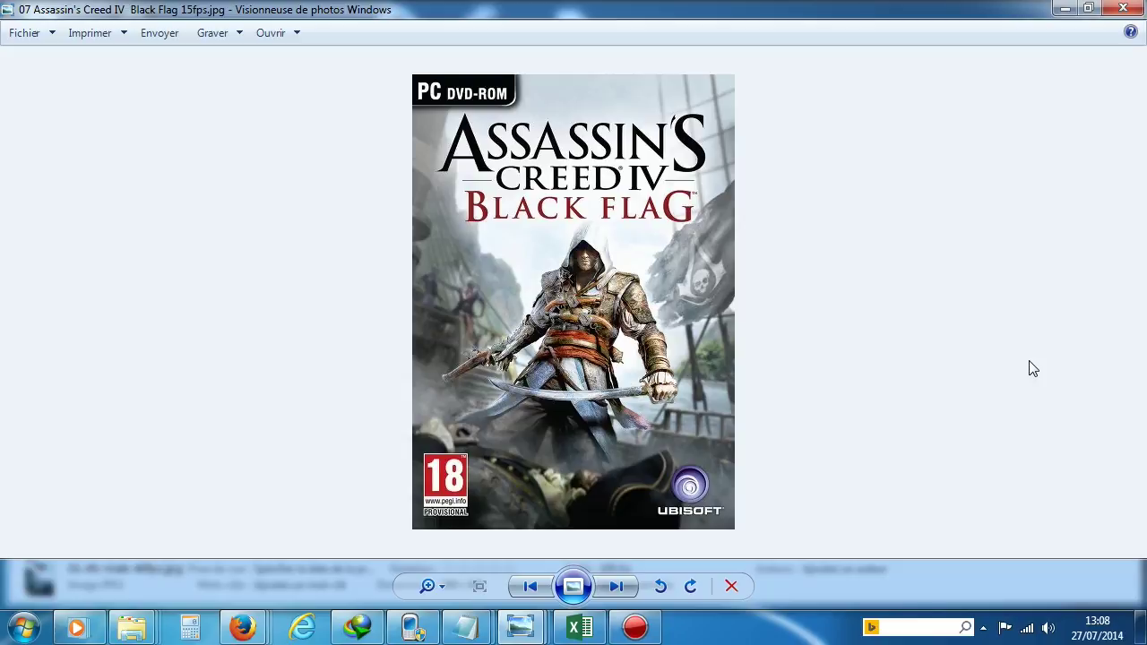
key(Right)
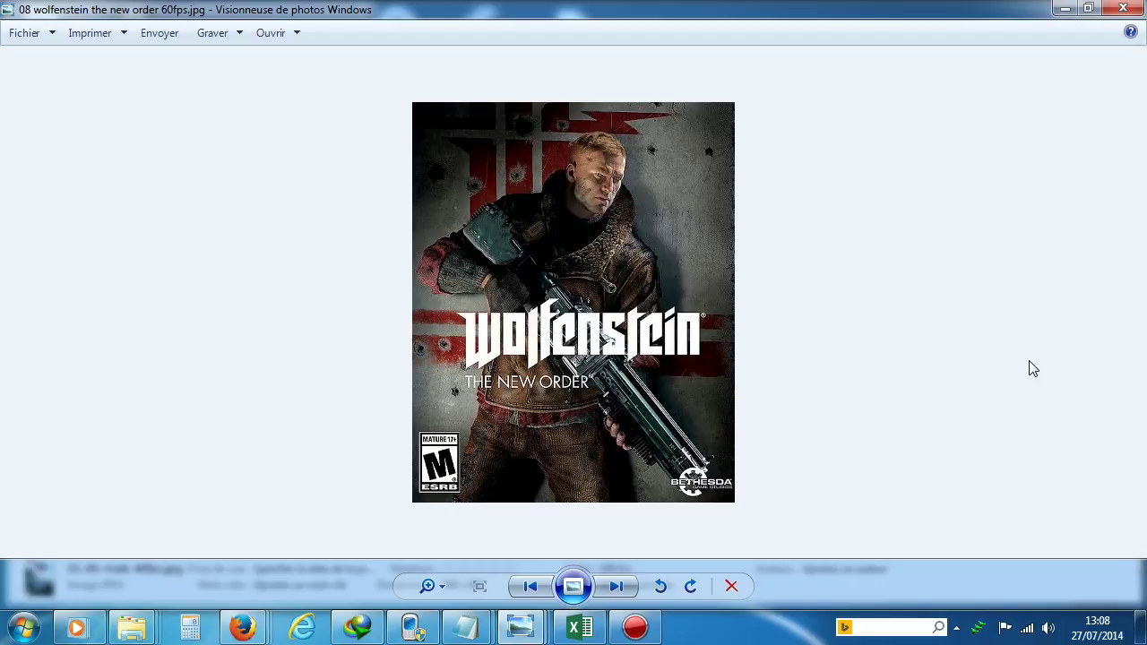
key(Right)
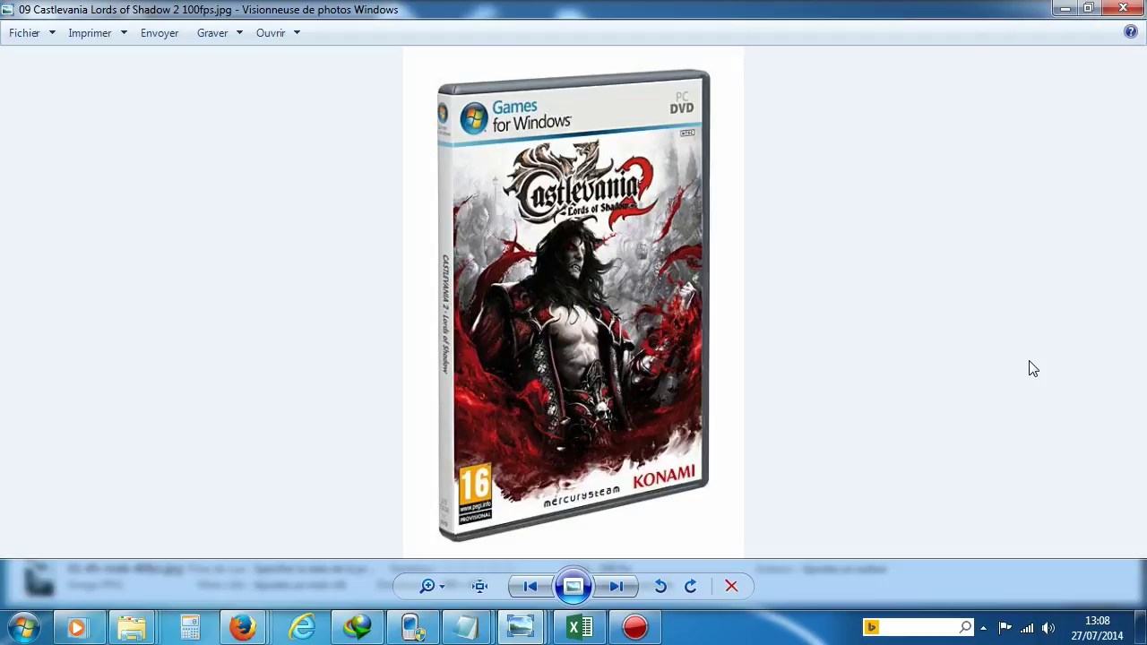
key(Right)
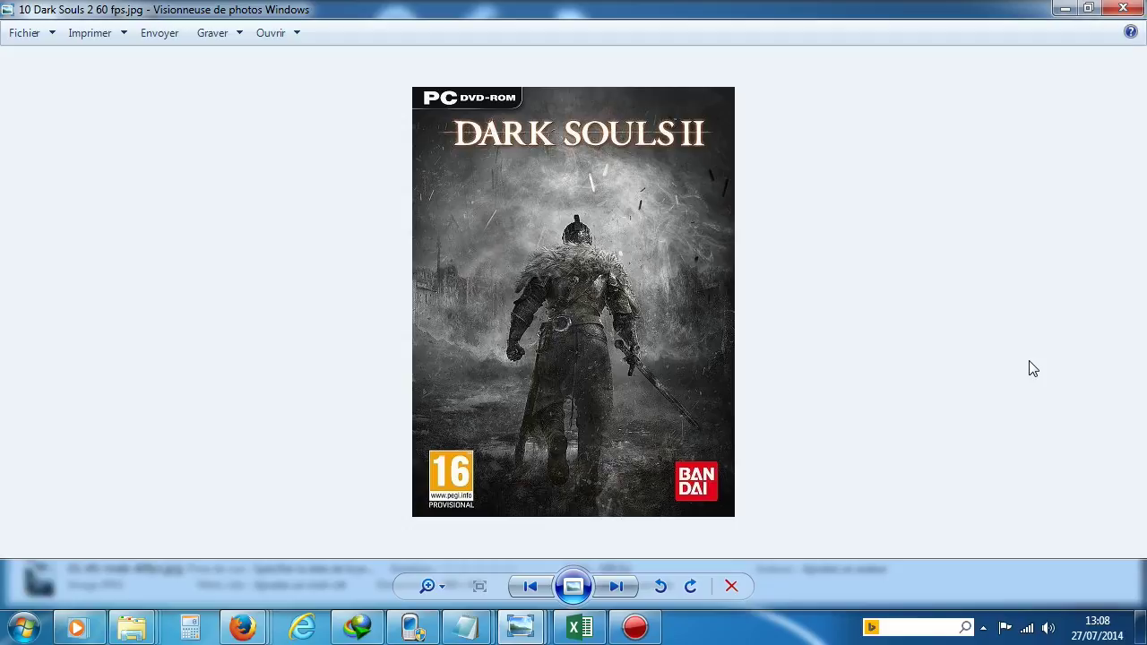
key(Right)
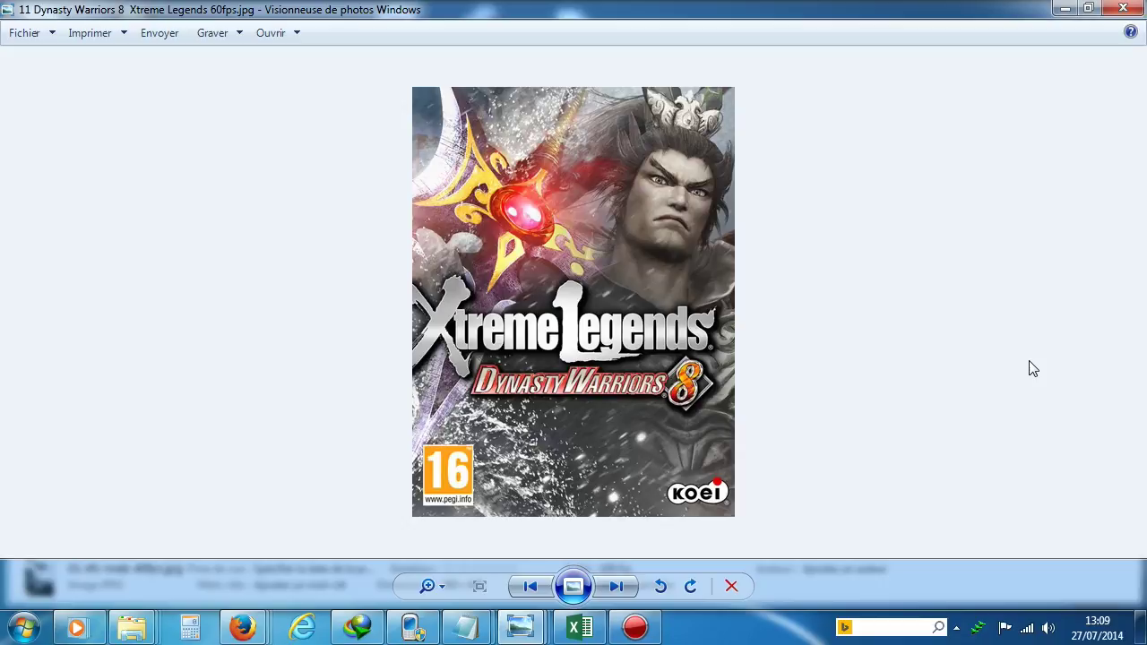
key(Right)
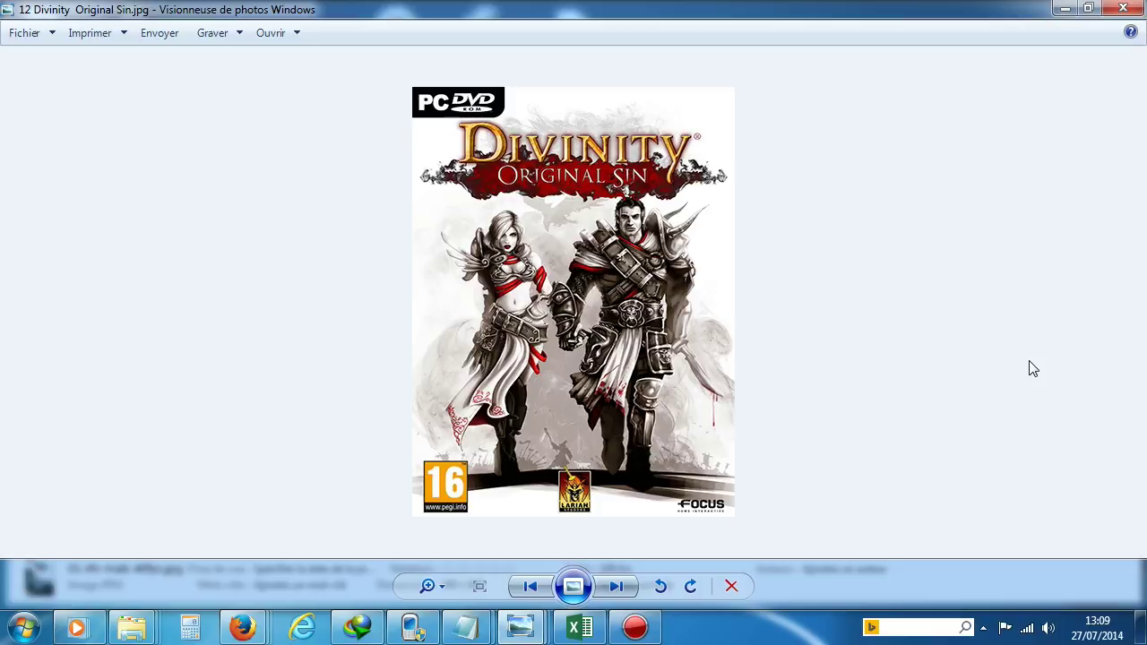
key(Right)
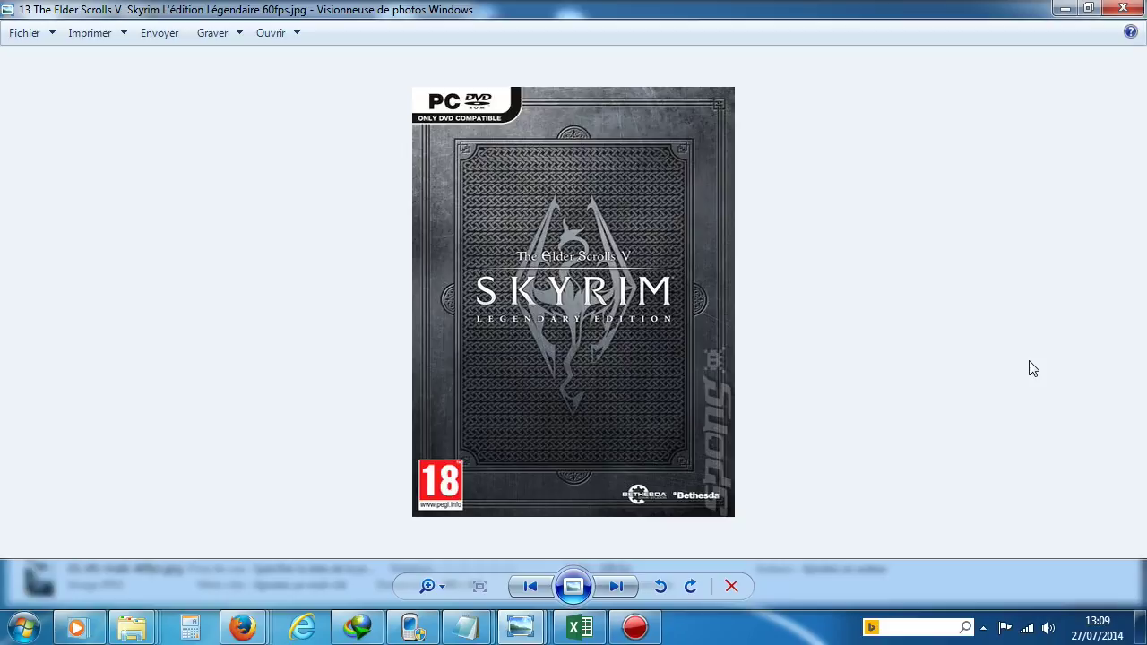
key(Right)
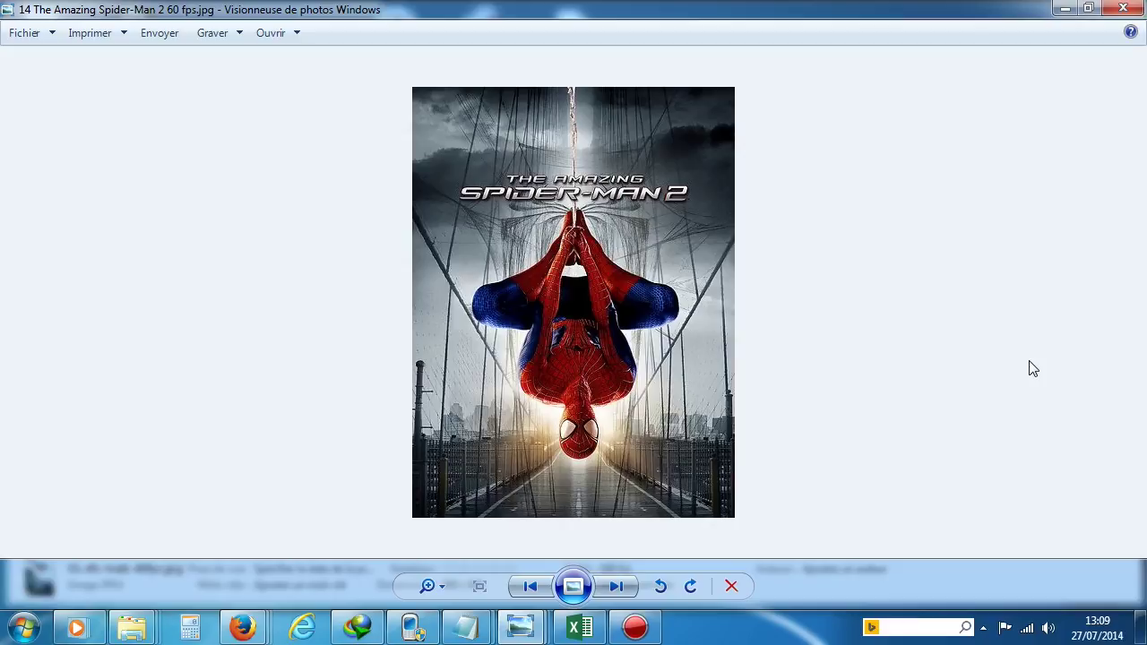
key(Right)
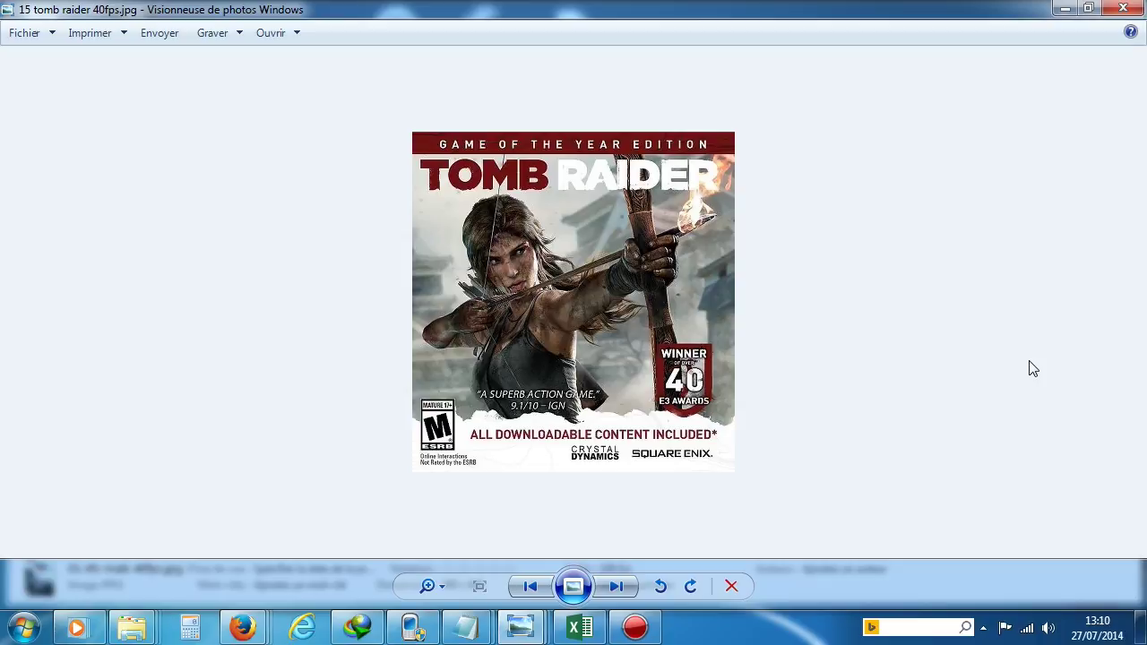
key(Right)
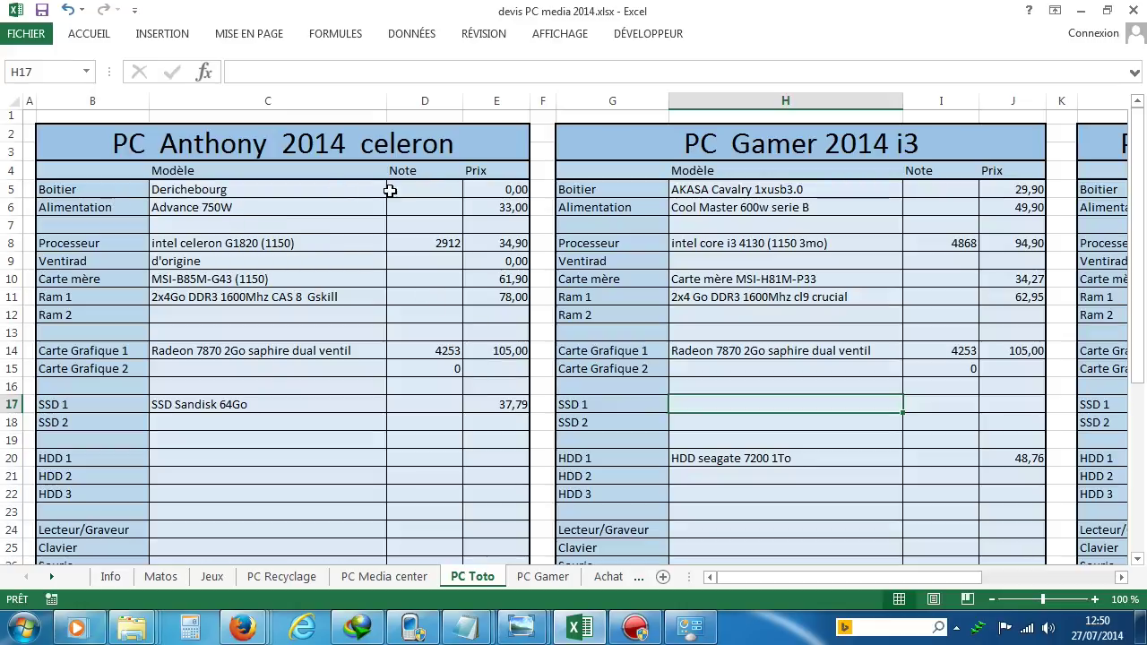
Review the case, power supply, processor and cooler entries and their prices in the 2014 Celeron build on the PC Toto sheet
click(482, 190)
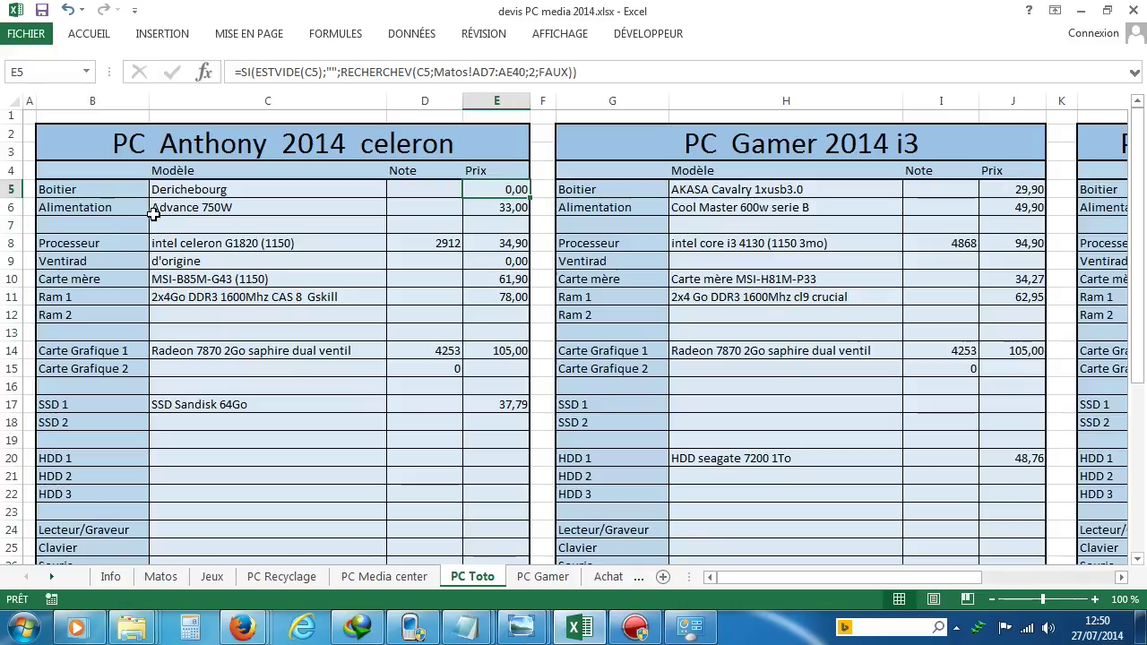
click(503, 207)
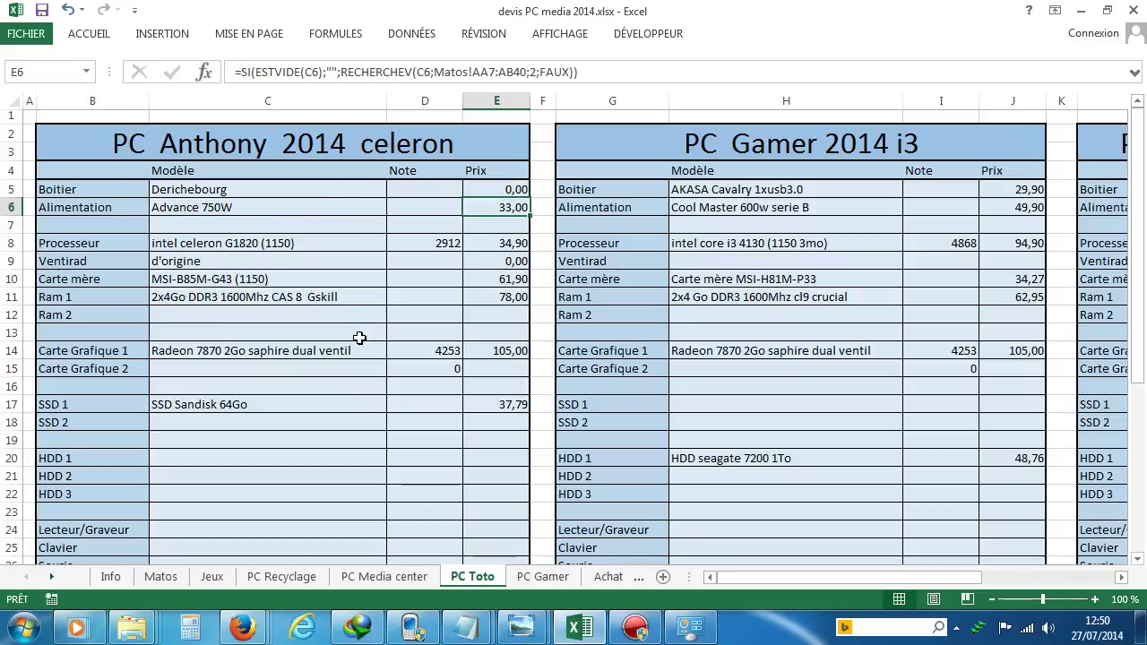
click(223, 244)
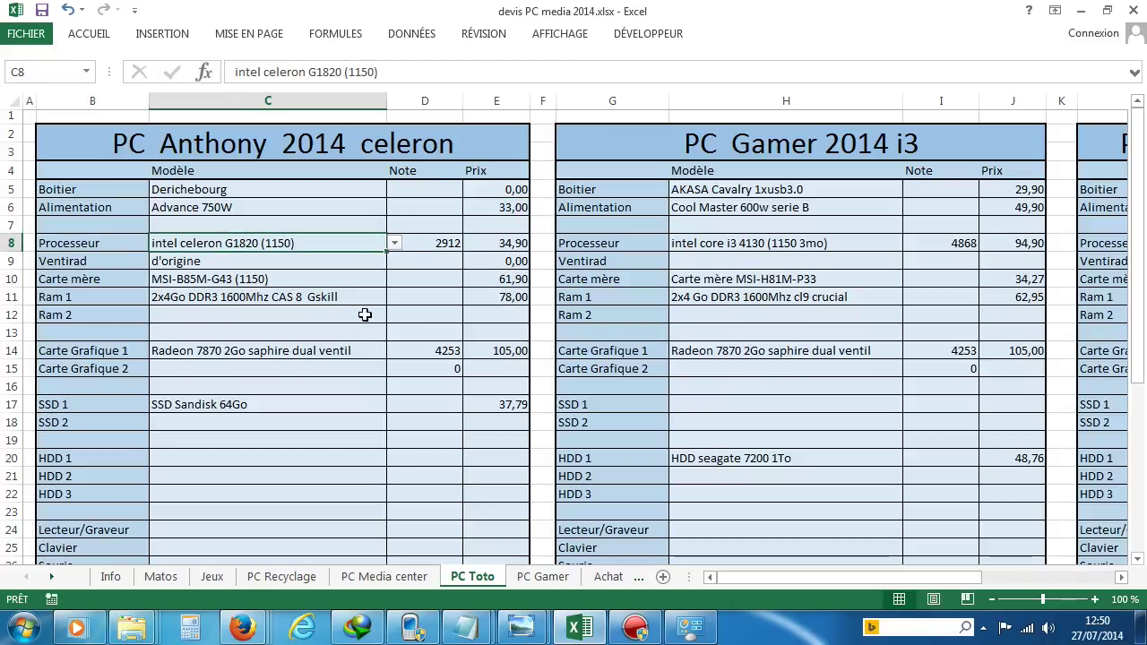
click(502, 243)
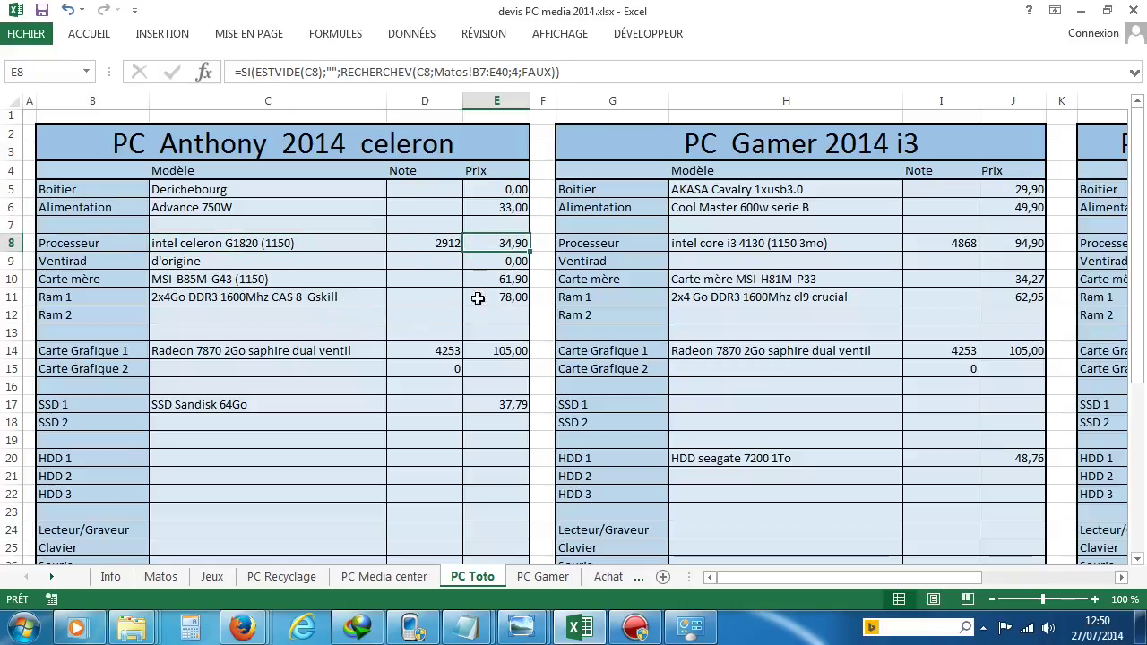
click(313, 260)
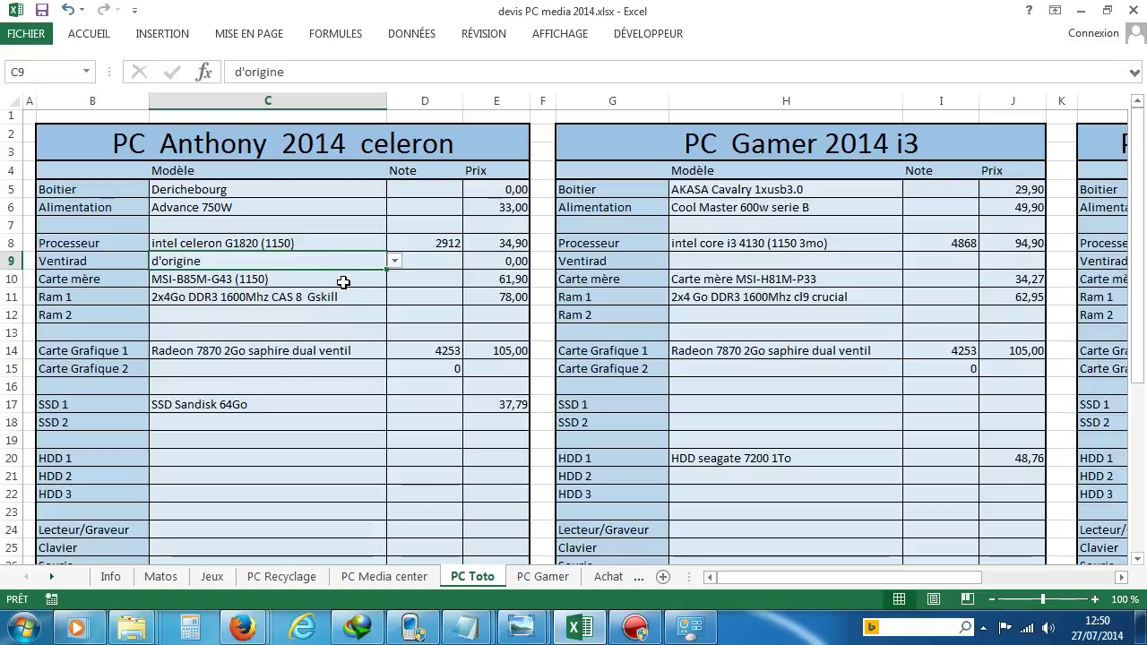
Examine the Celeron build's motherboard and Ram 1 models together with their prices
click(343, 280)
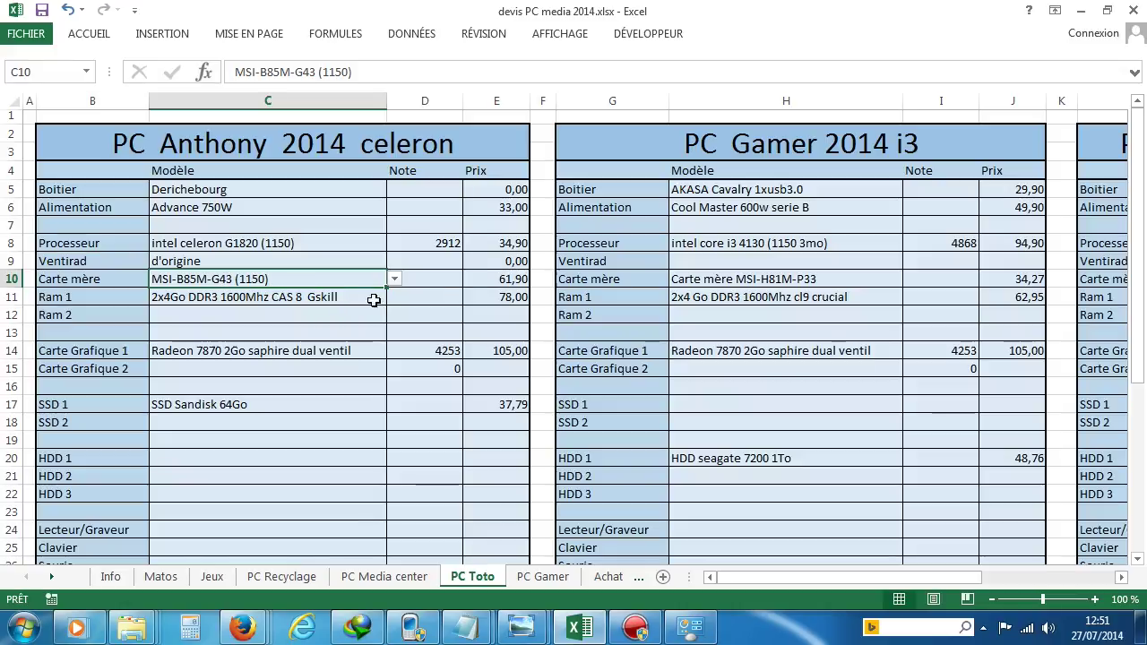
click(475, 283)
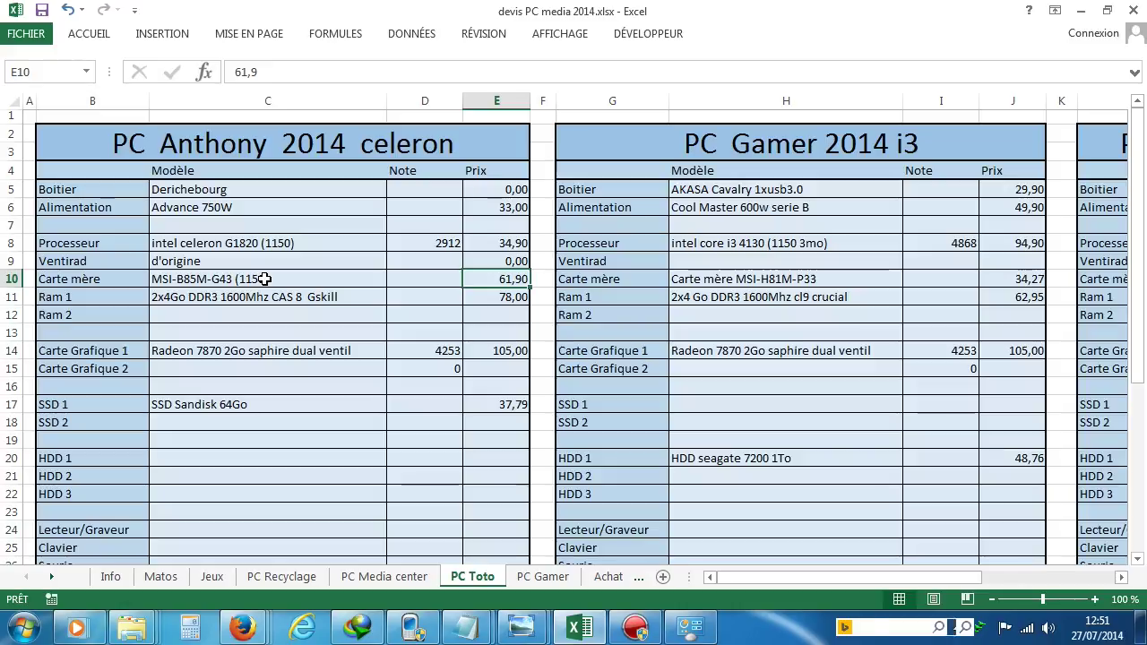
click(295, 284)
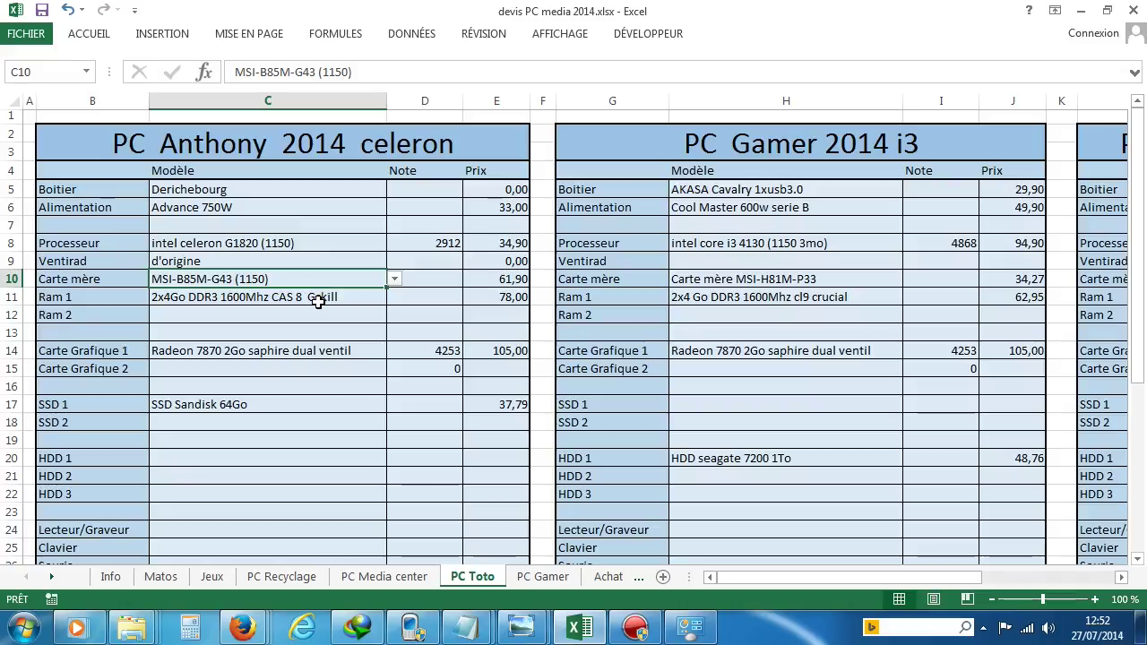
click(318, 302)
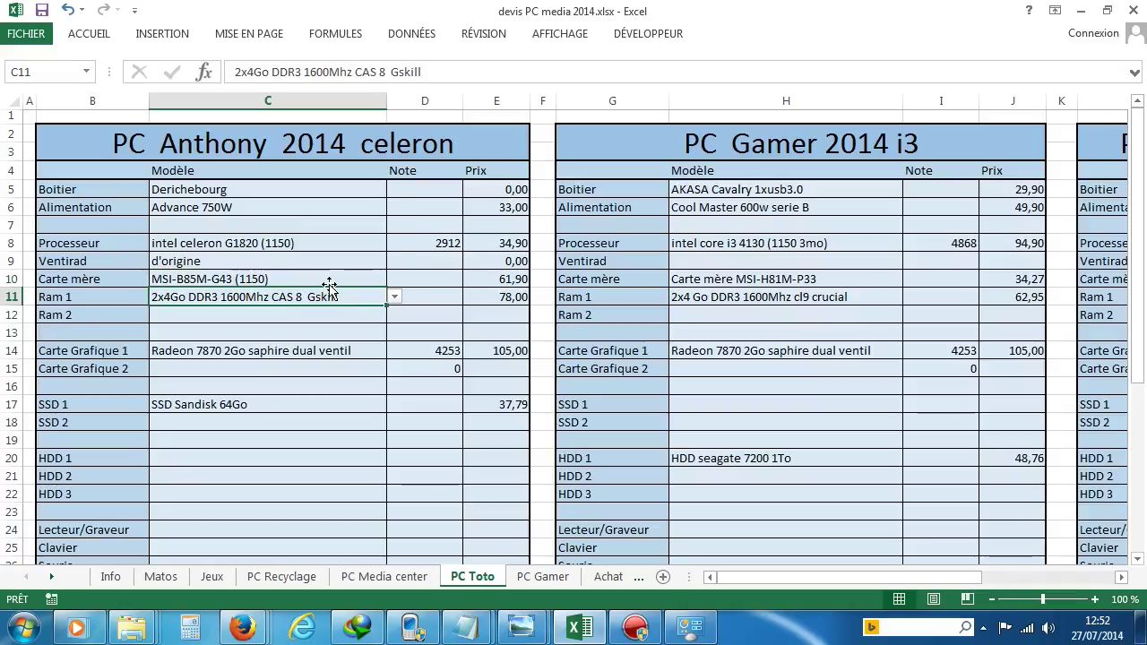
click(333, 280)
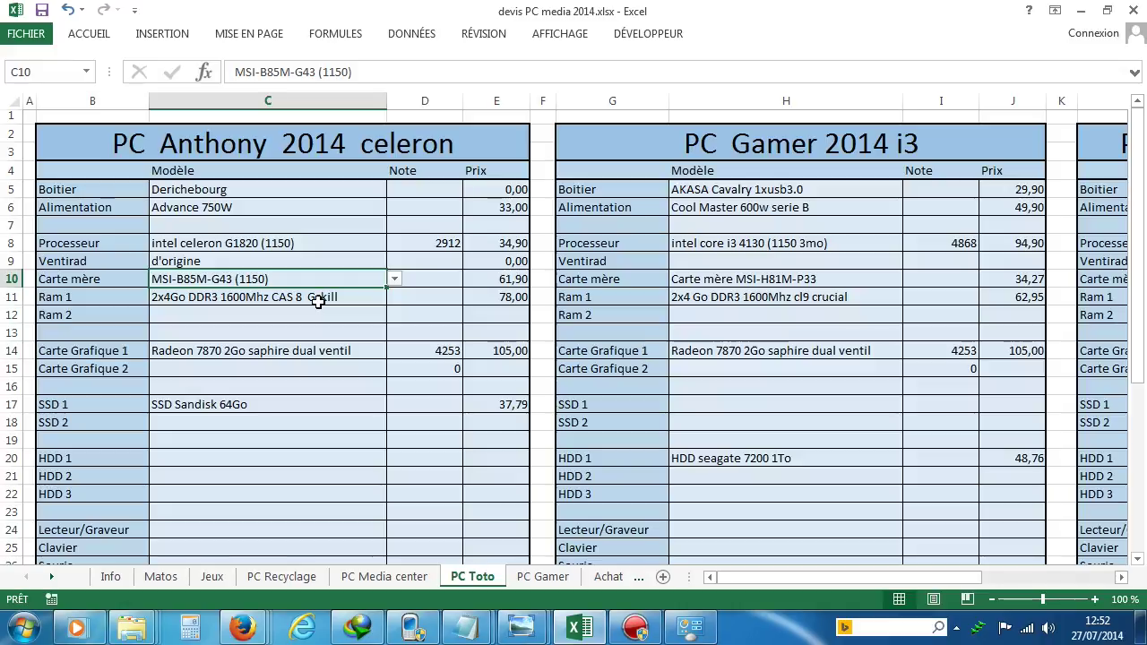
click(318, 302)
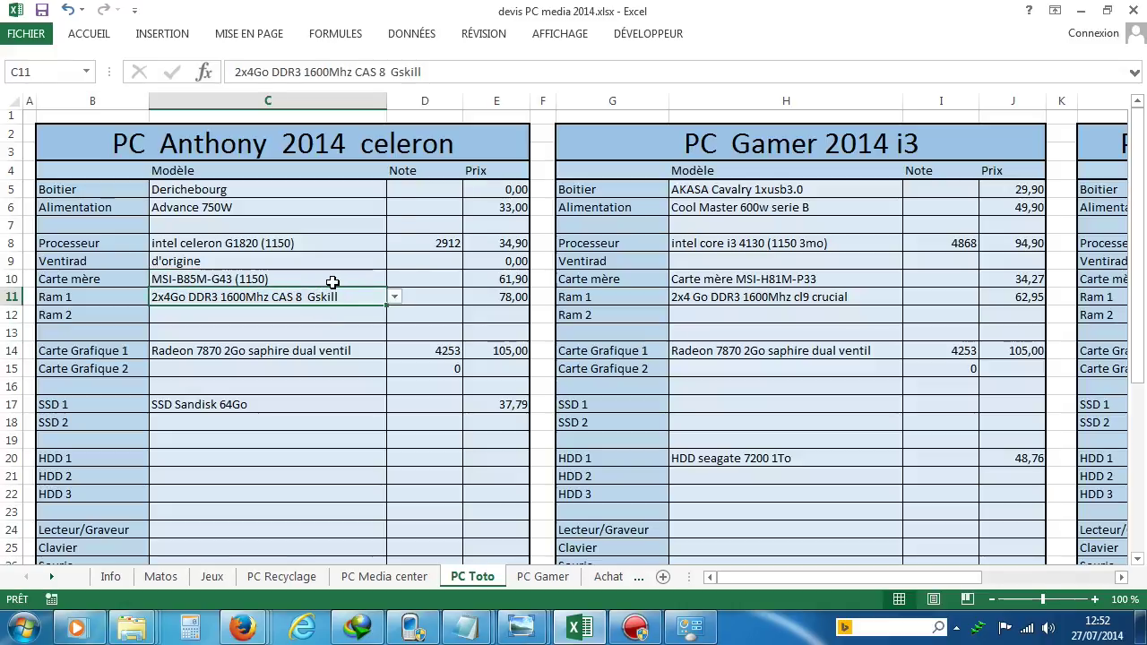
click(333, 282)
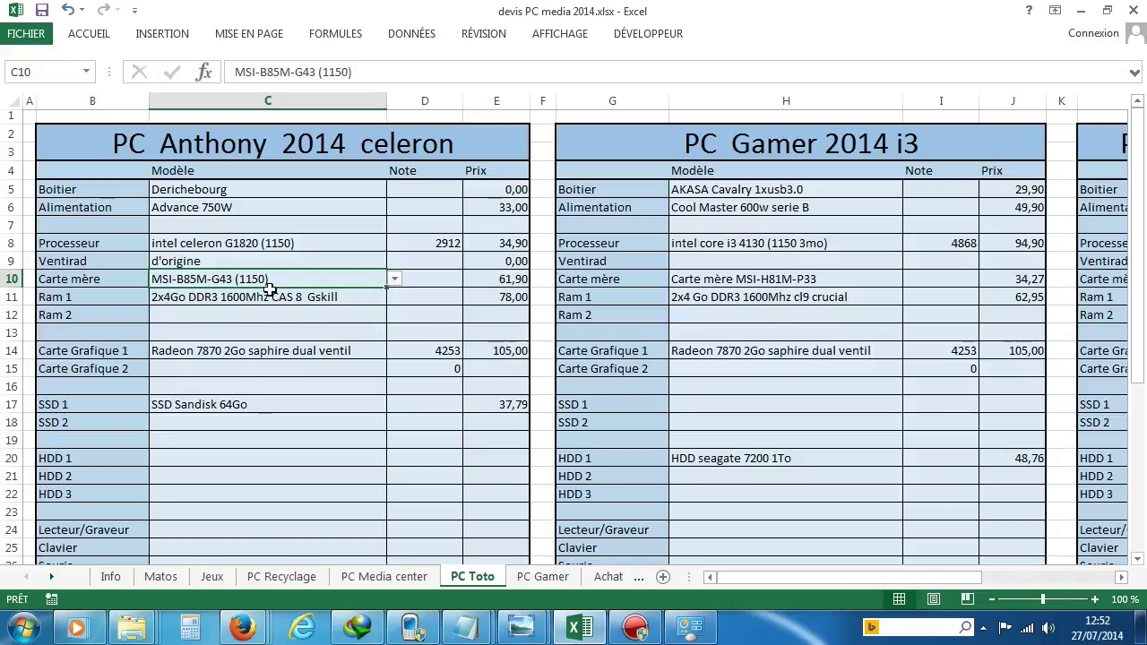
click(341, 298)
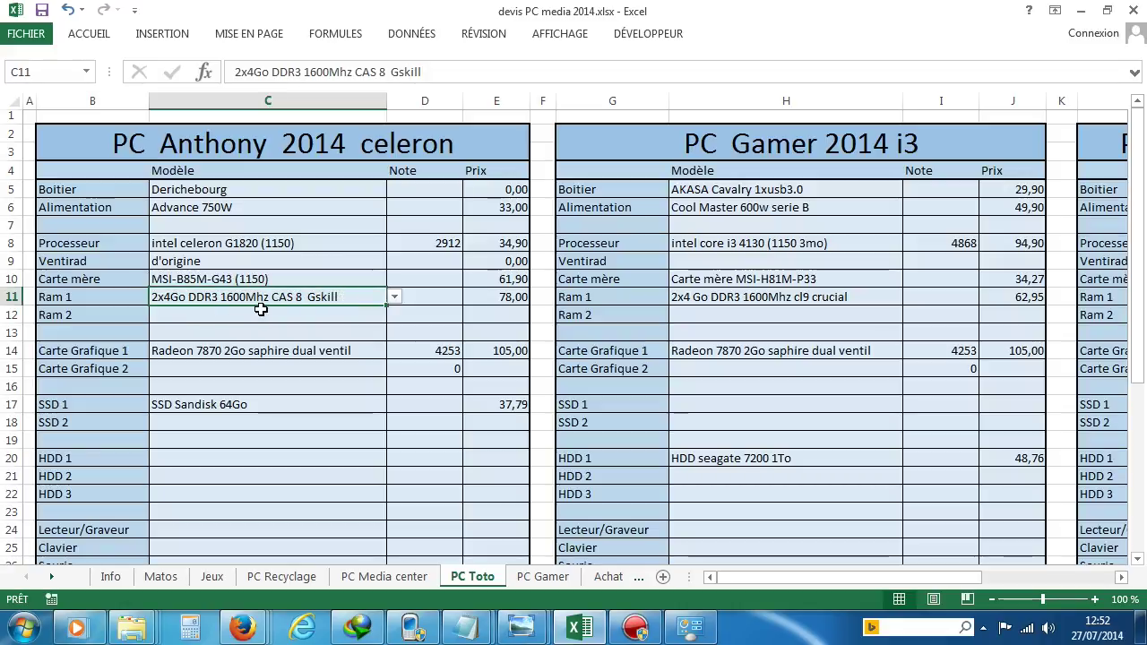
click(517, 298)
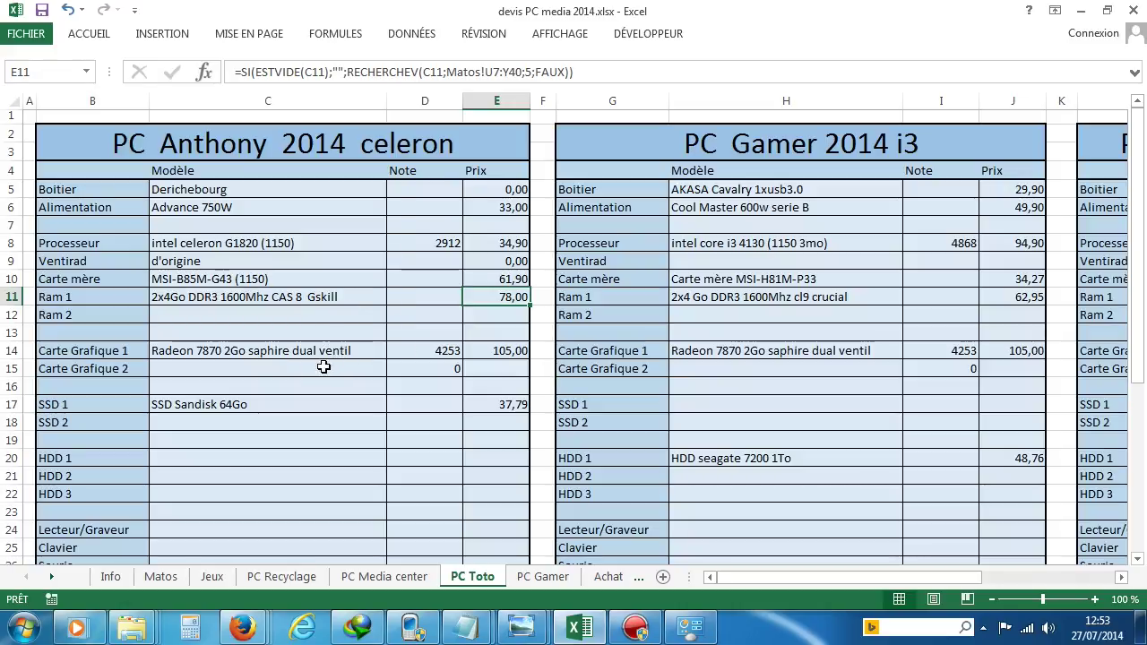
Inspect the Celeron build's graphics card, compare the processor and graphics notes, and check the formula of the total note
click(238, 354)
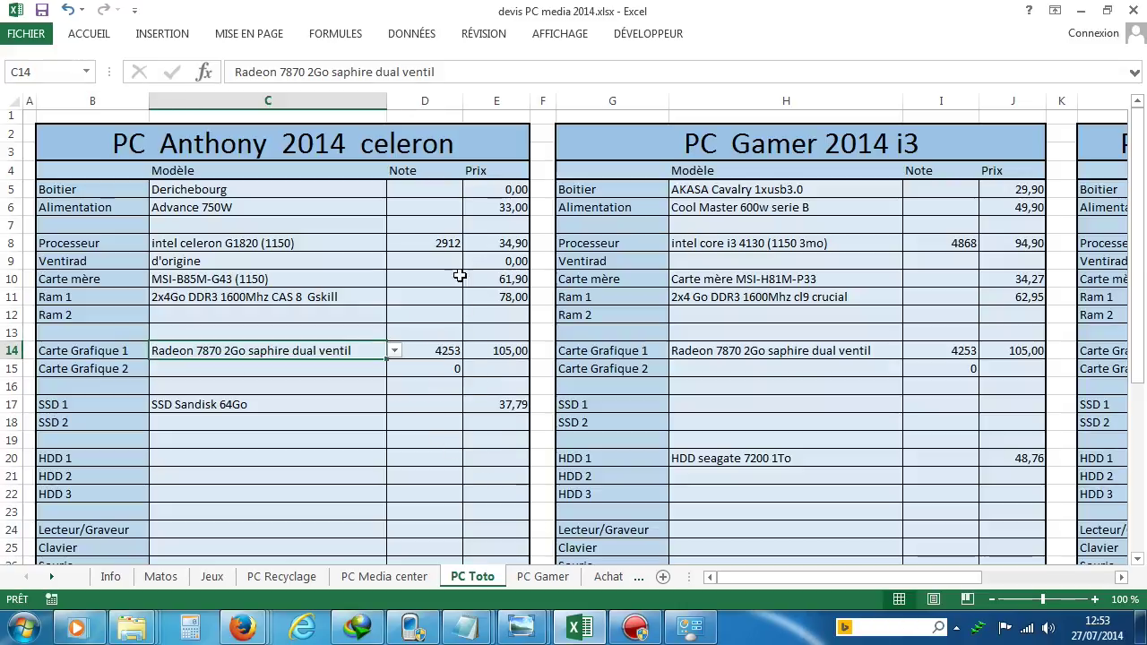
click(448, 247)
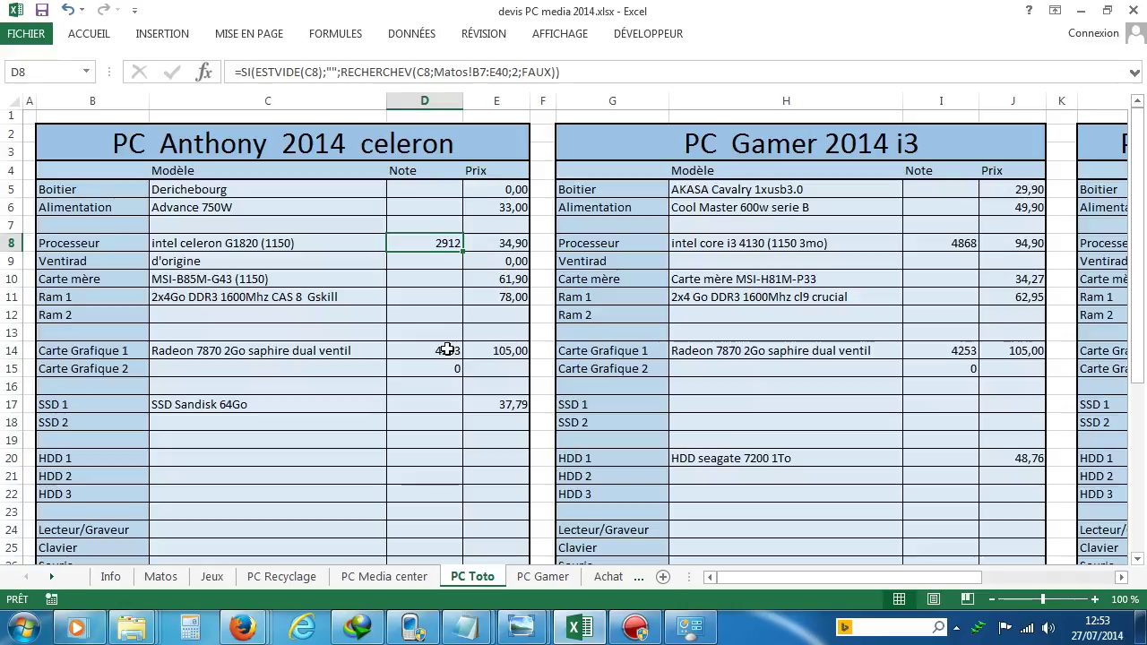
click(447, 351)
click(448, 242)
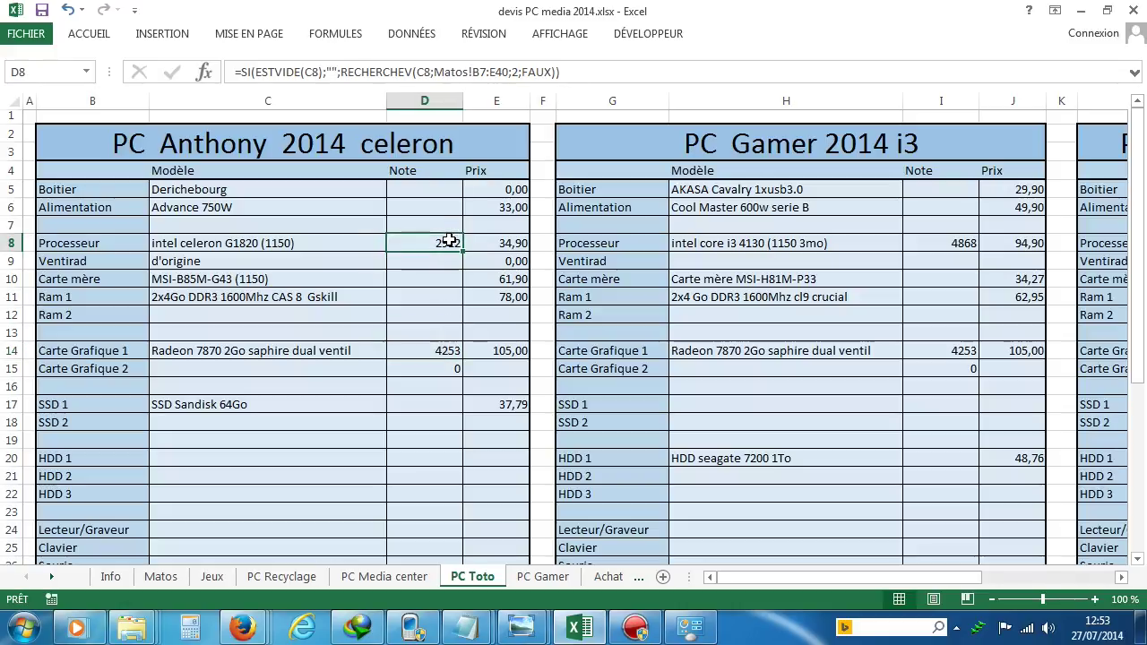
scroll(376, 442, down, 2)
scroll(377, 442, down, 3)
click(413, 415)
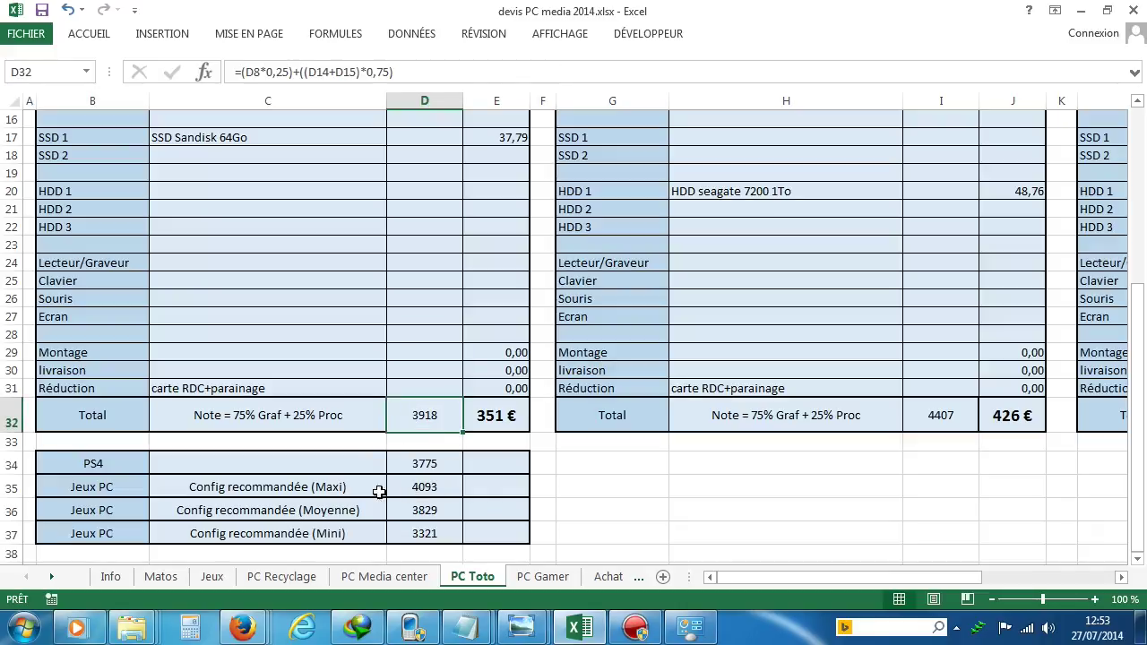
Check the PS4 reference note's formula and compare that note with the Celeron build's processor and graphics notes
click(424, 465)
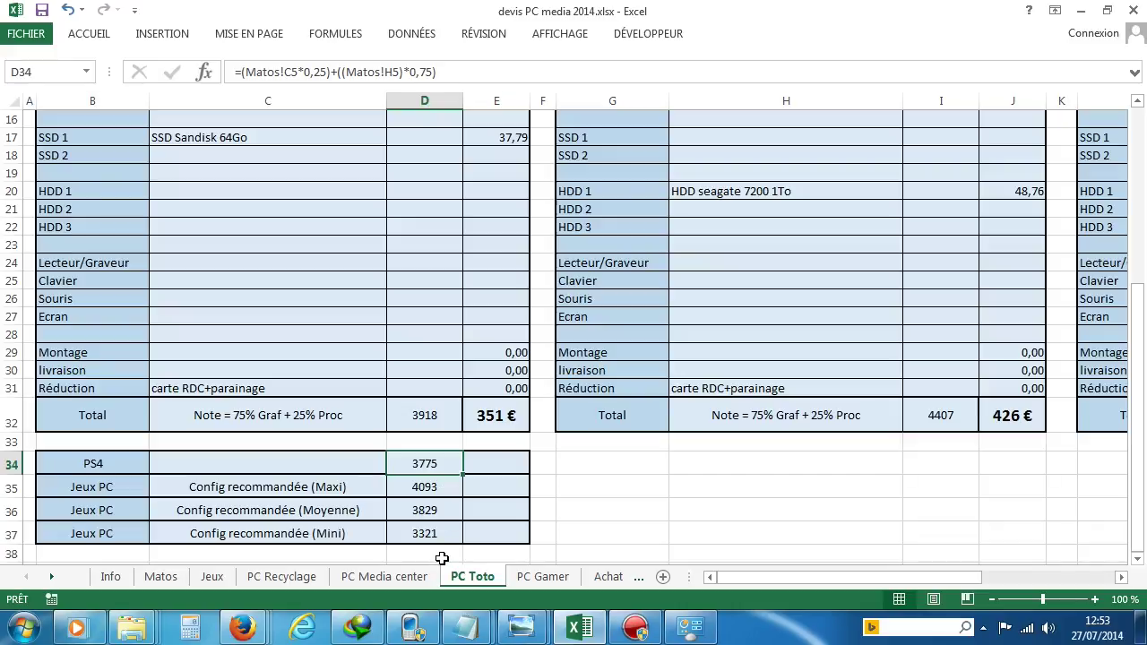
scroll(442, 558, up, 2)
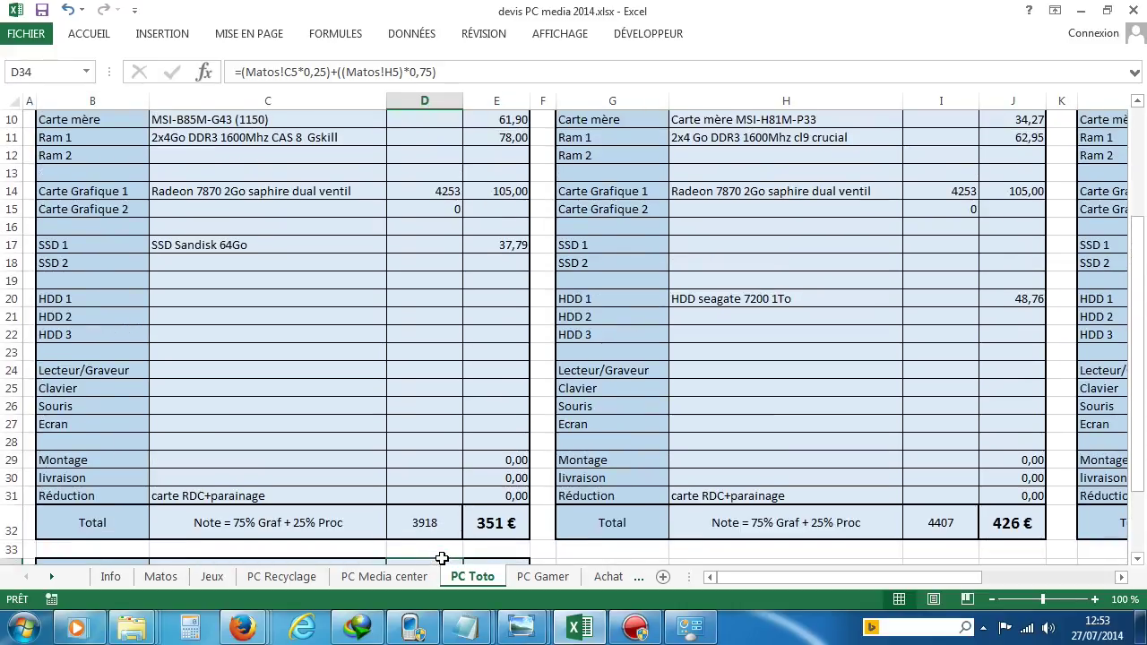
scroll(441, 559, down, 2)
scroll(443, 448, up, 2)
scroll(443, 448, up, 2)
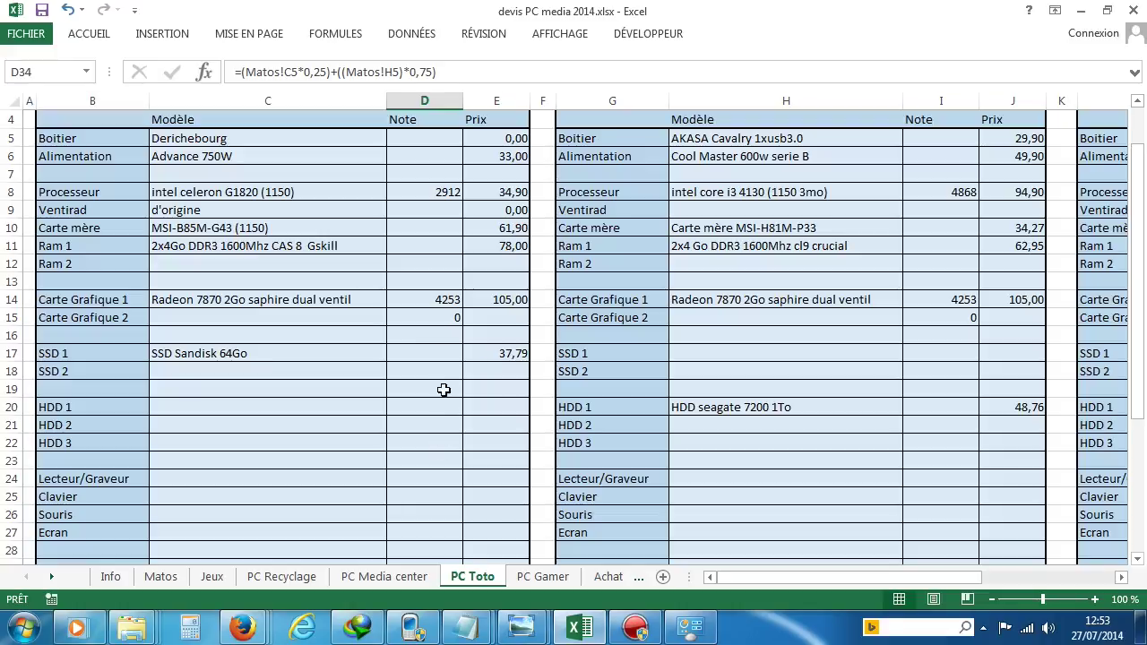
scroll(359, 395, down, 1)
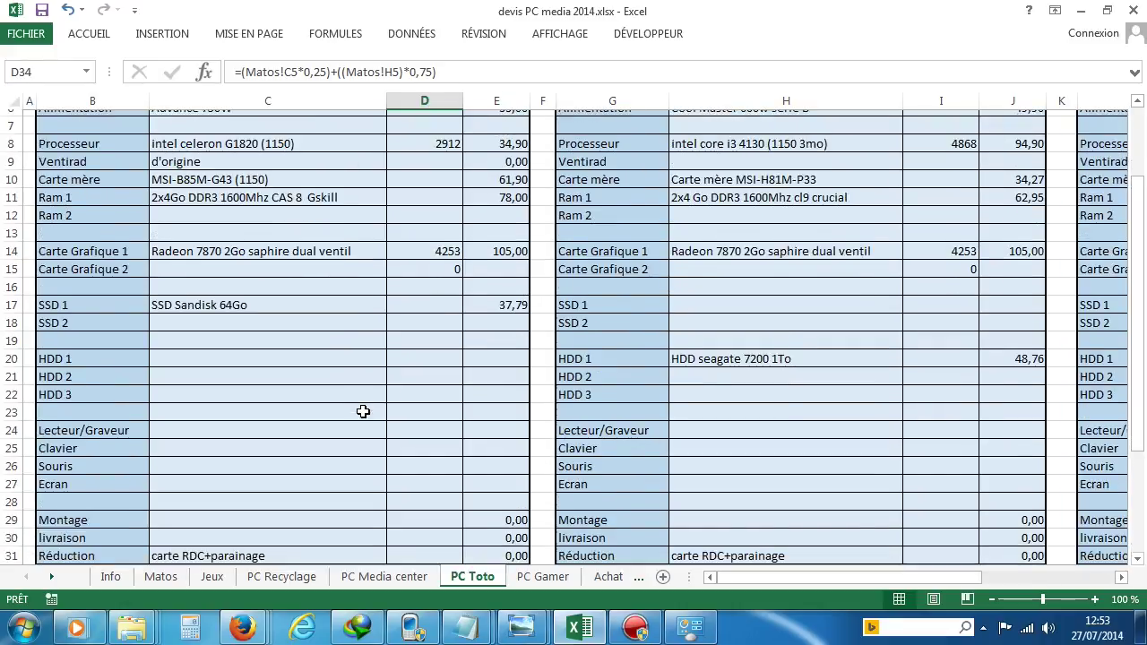
Review the SSD 1 model in the Celeron build and the lookup formula behind its price
click(264, 298)
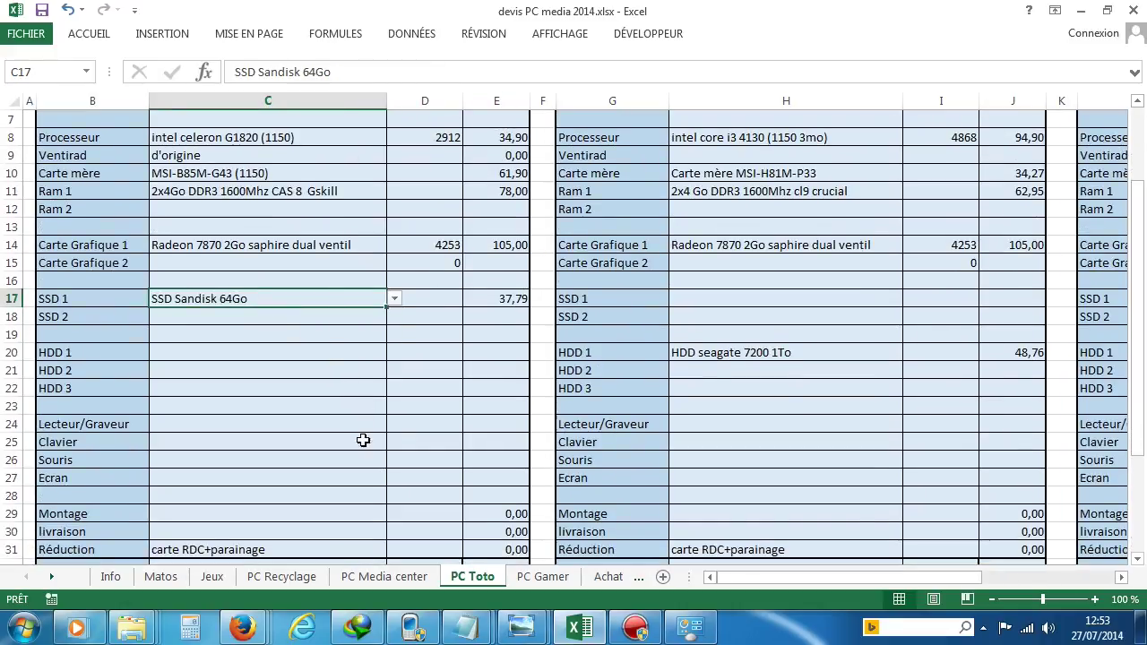
click(492, 304)
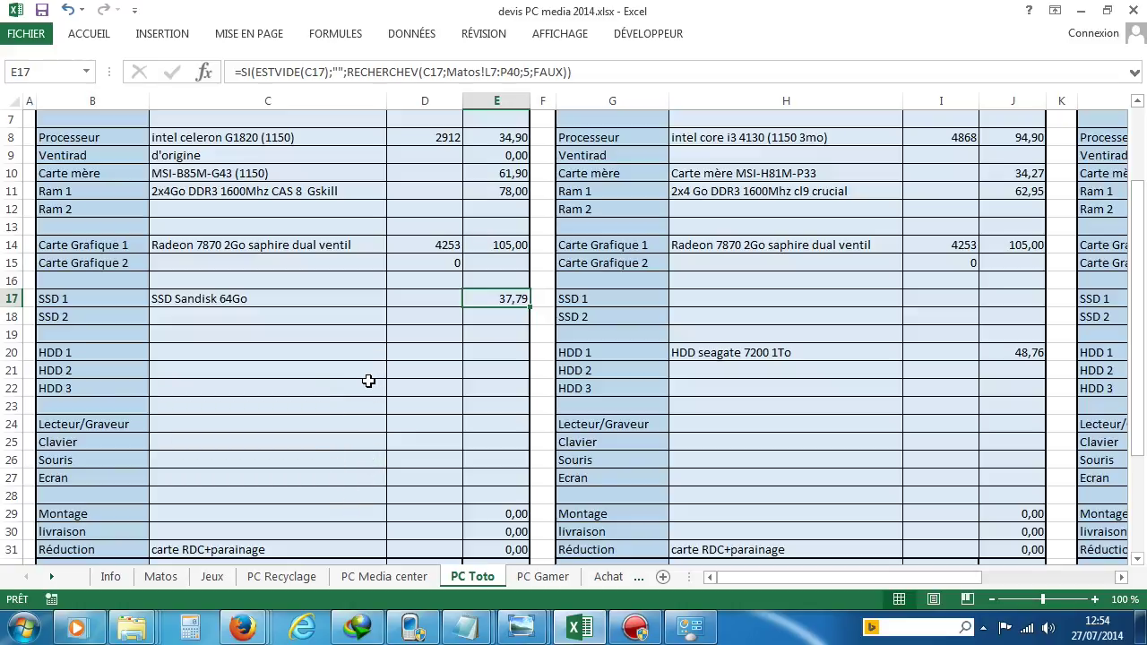
scroll(385, 494, up, 2)
scroll(384, 494, down, 2)
scroll(384, 494, up, 1)
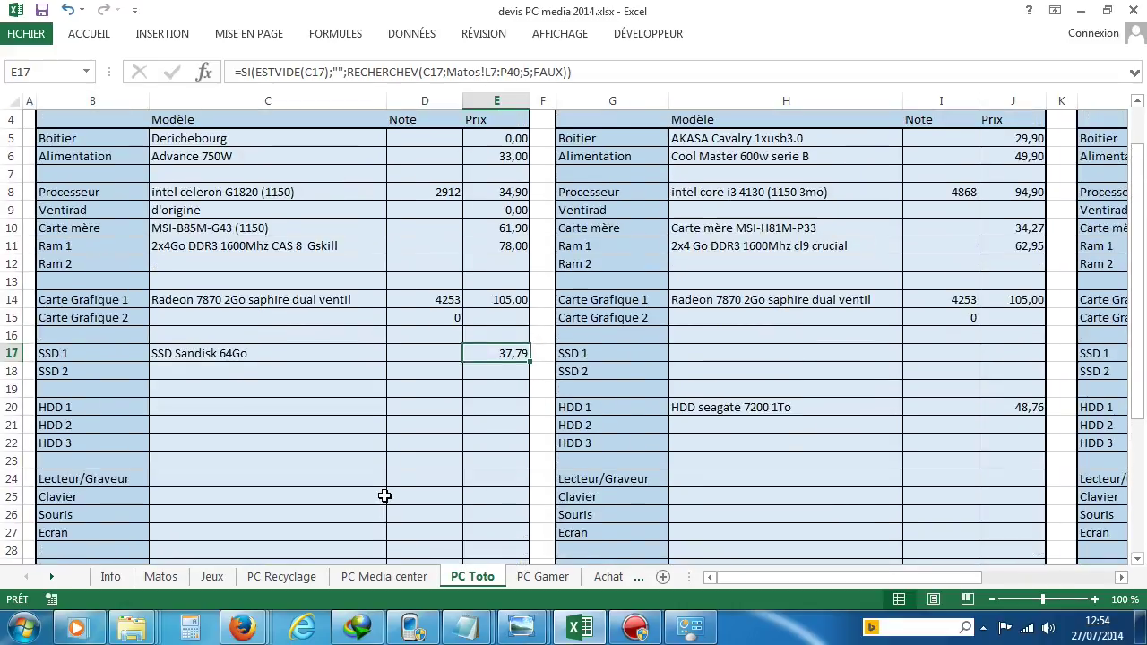
Check the Celeron build's total price formula and its HDD 1 entry
scroll(384, 493, down, 2)
click(503, 528)
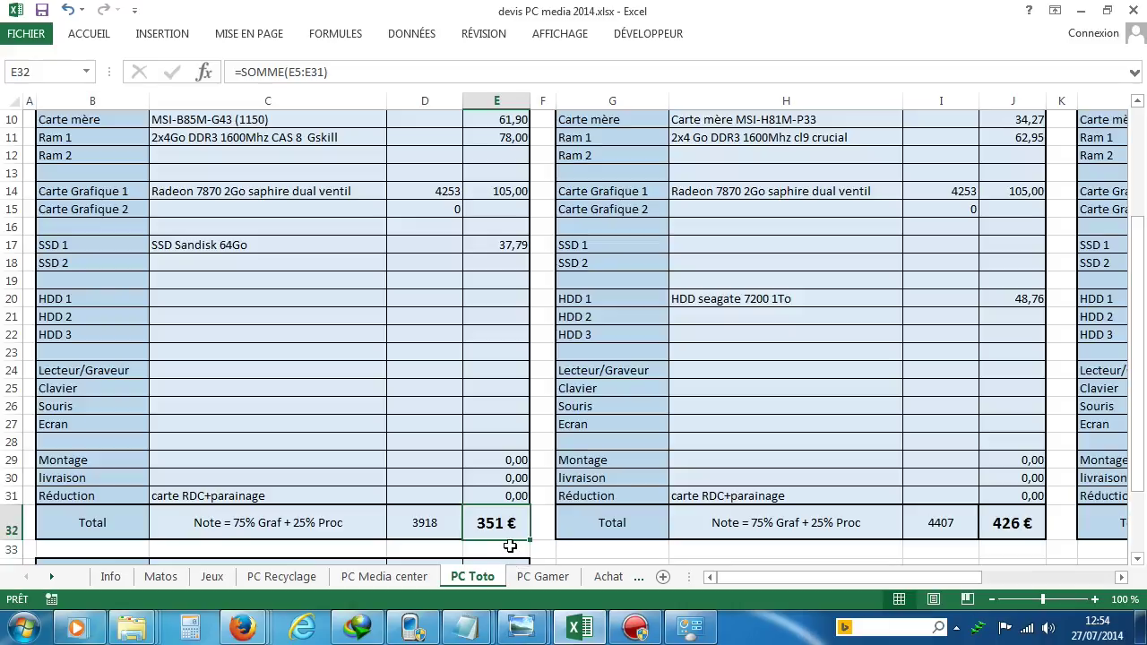
click(184, 299)
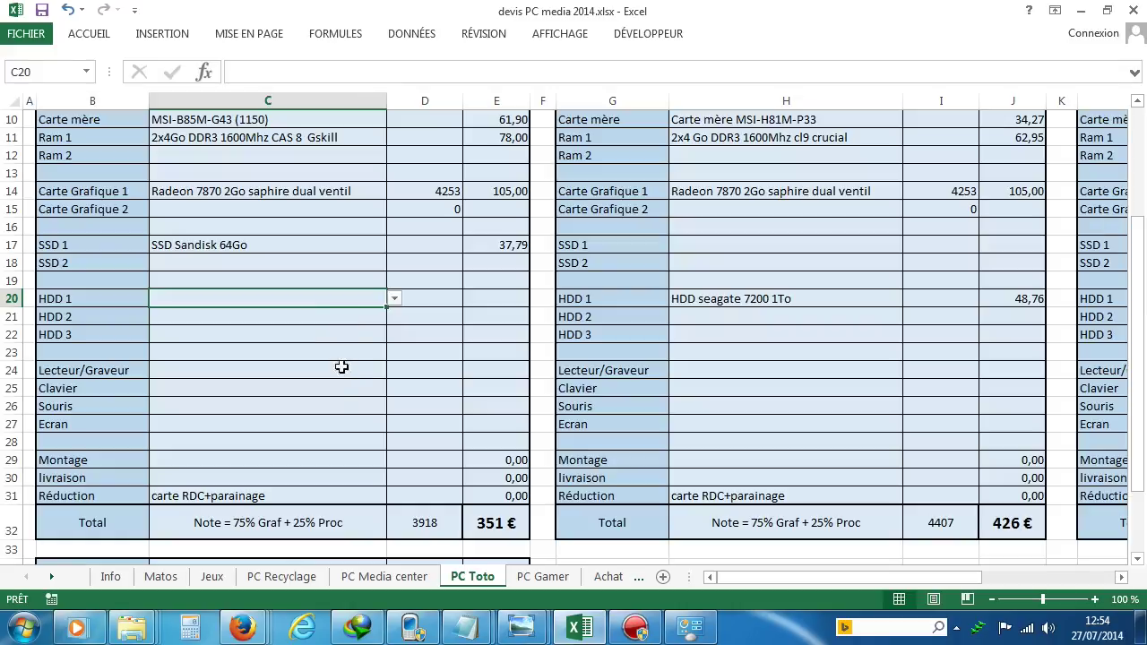
Inspect the case model and its price in the PC Gamer 2014 i3 build
scroll(338, 479, up, 3)
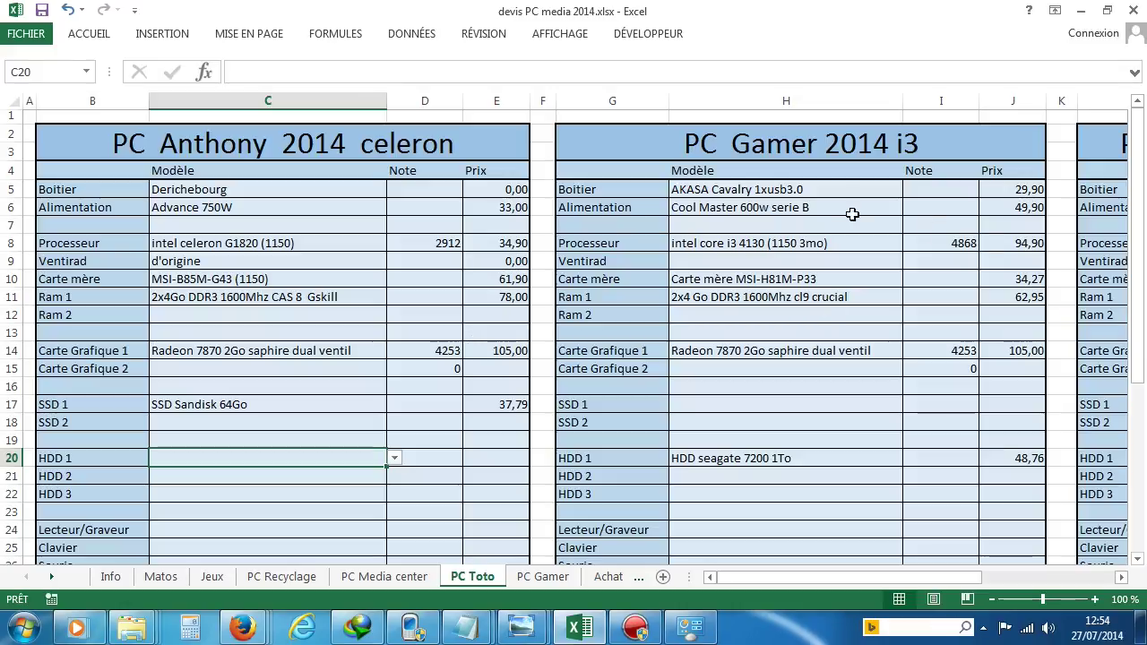
click(1022, 187)
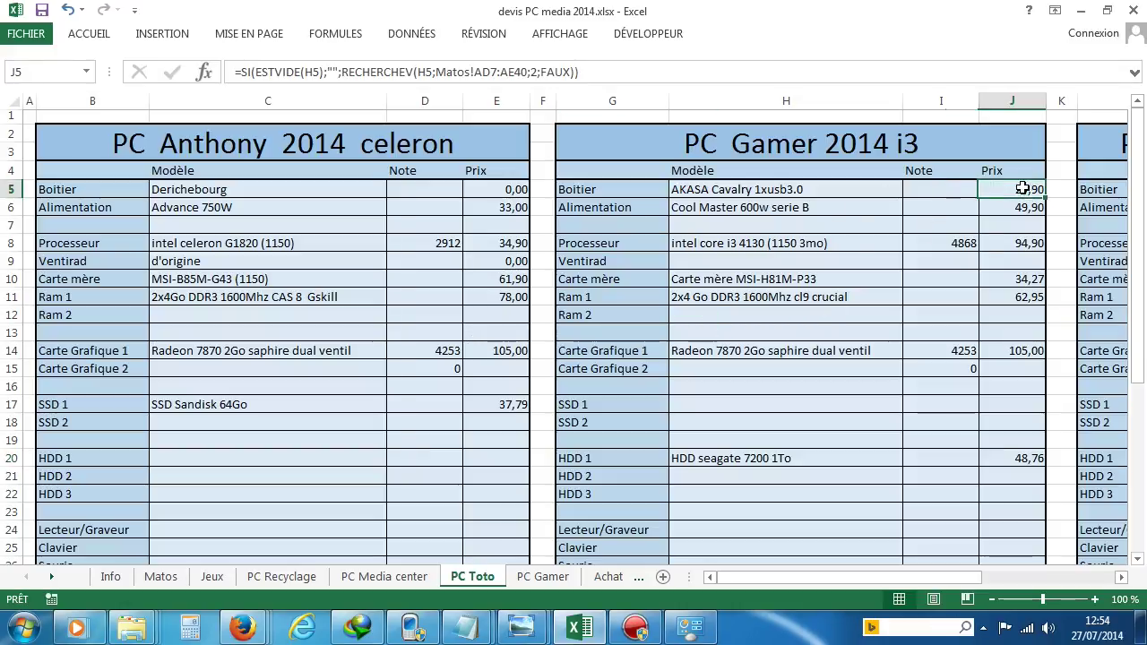
click(700, 189)
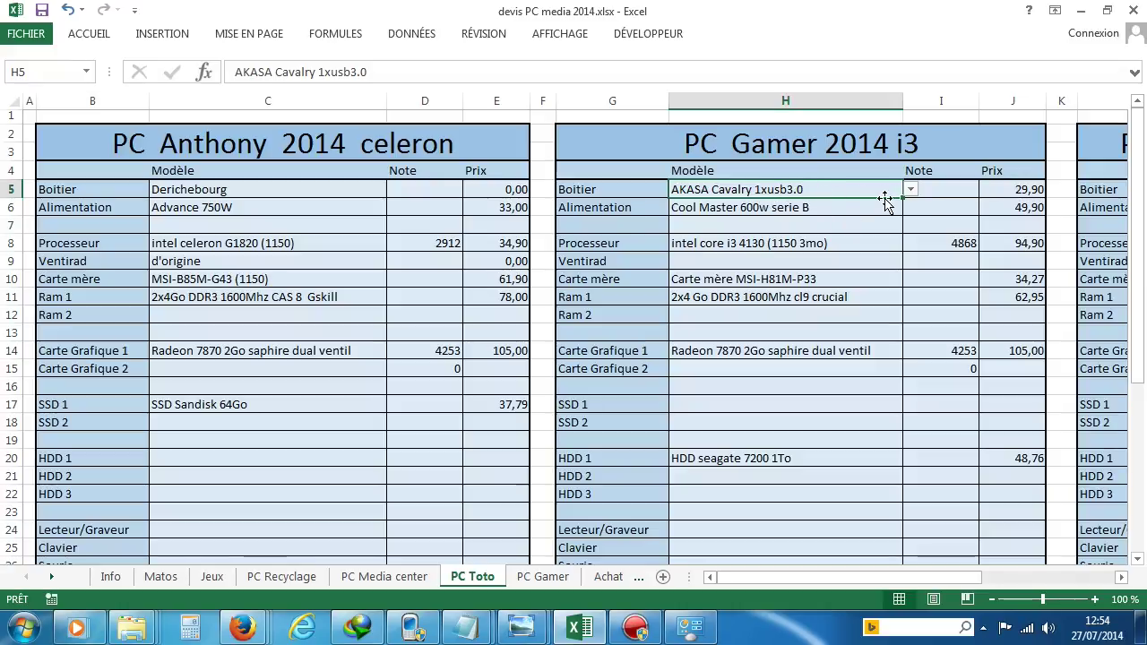
click(1010, 191)
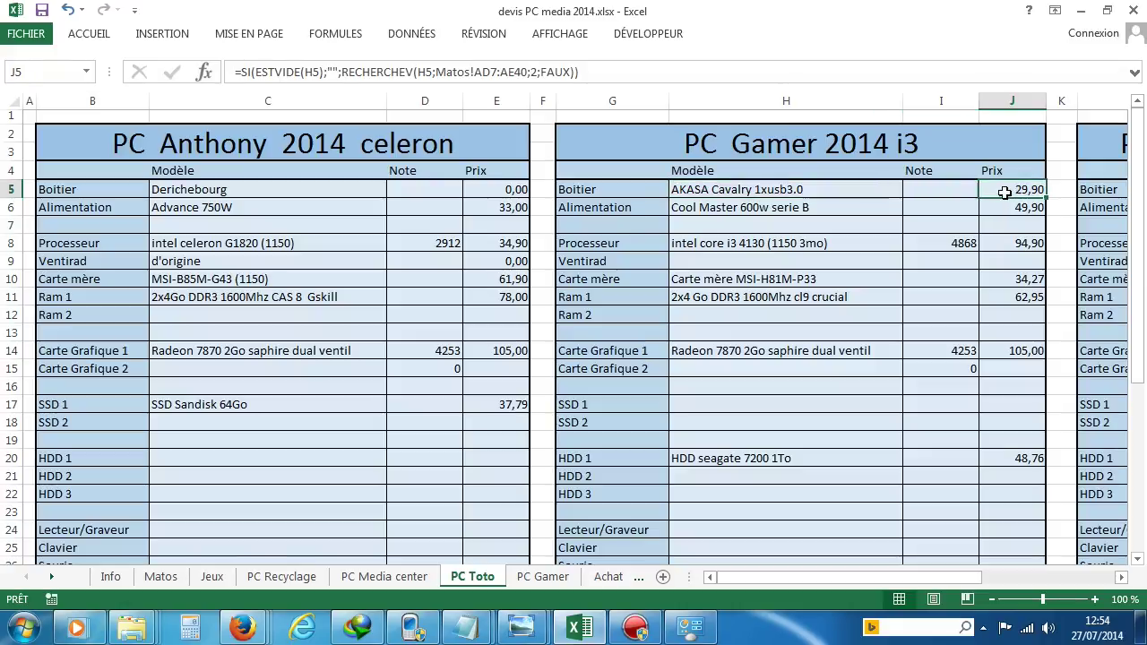
click(797, 191)
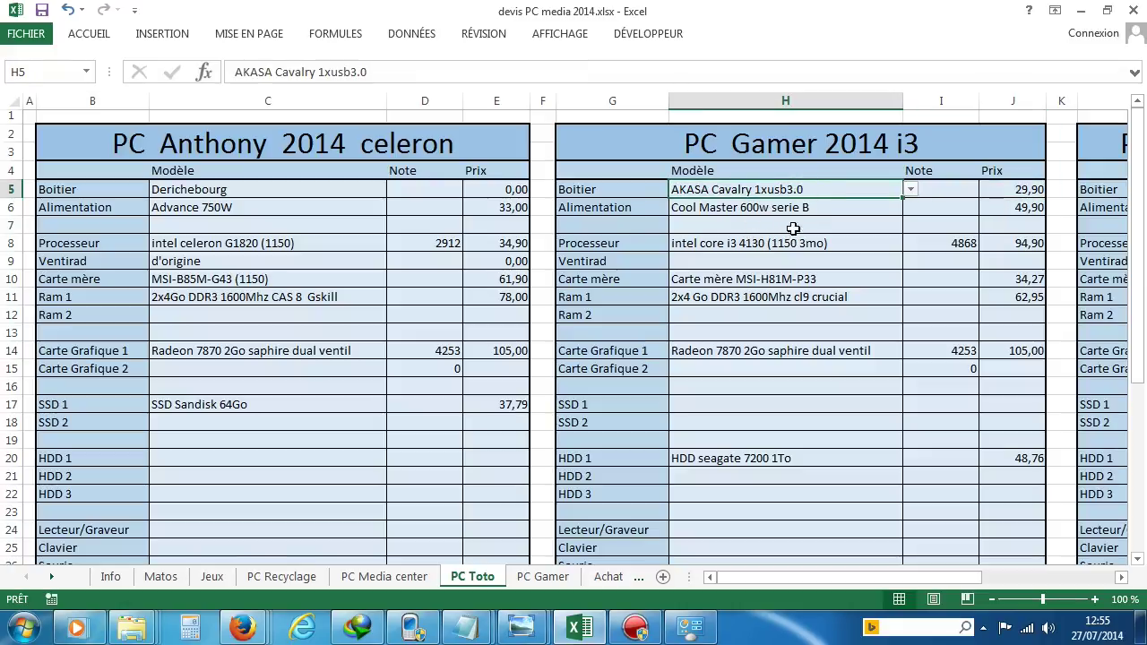
Compare the i3 build's power supply and its price with the power supply of the Celeron build
click(835, 209)
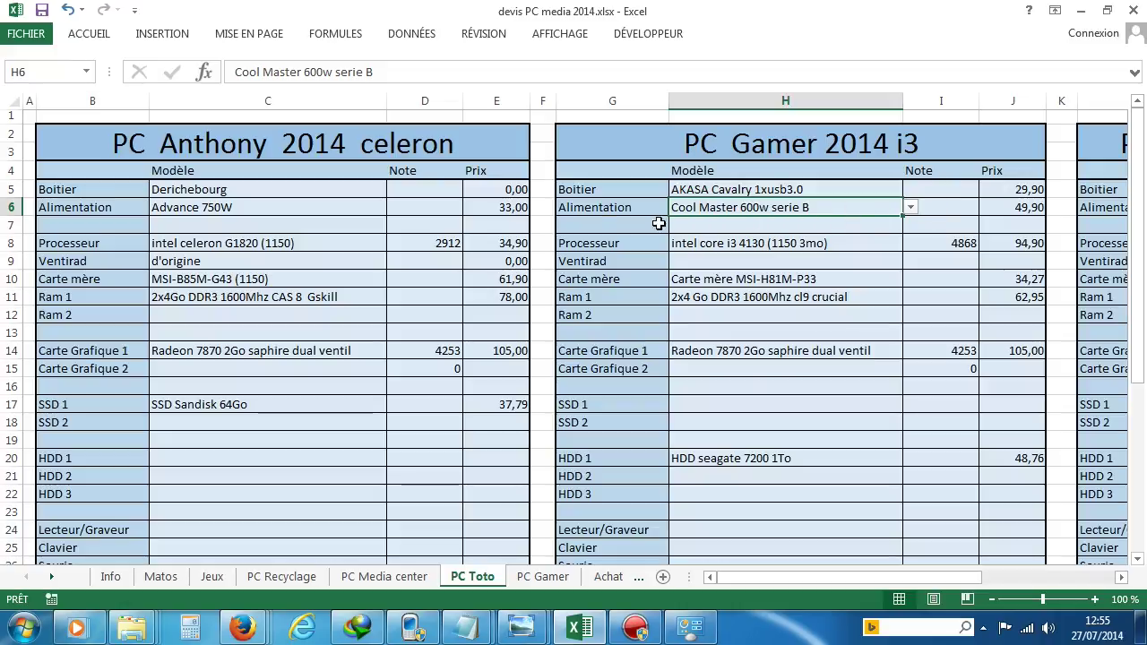
click(335, 206)
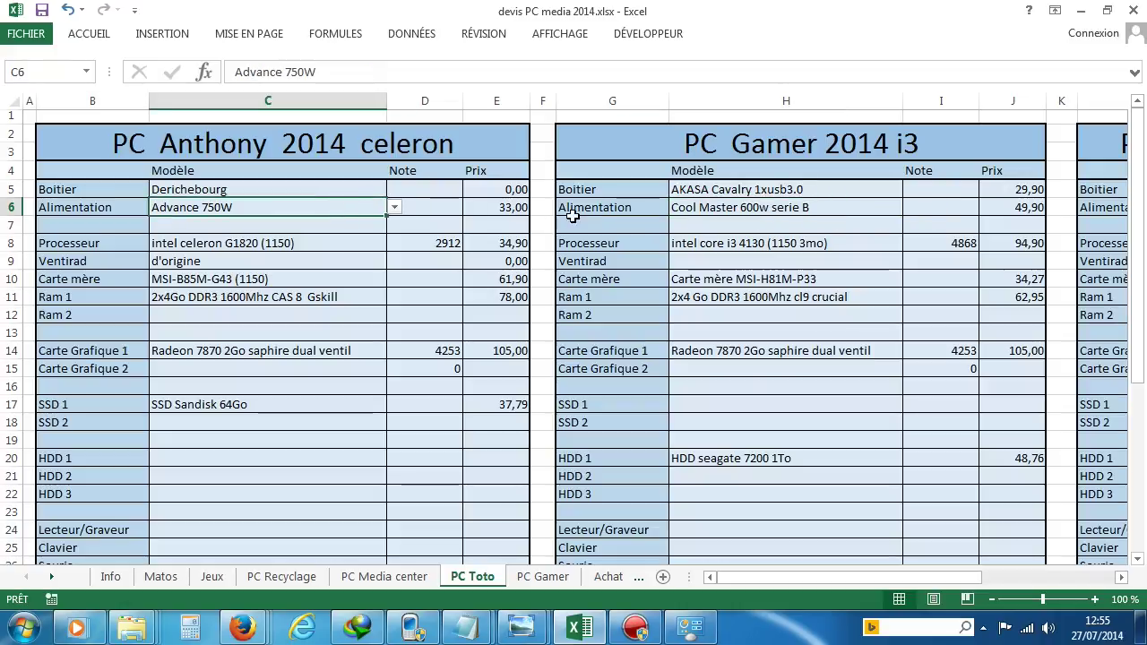
click(1027, 206)
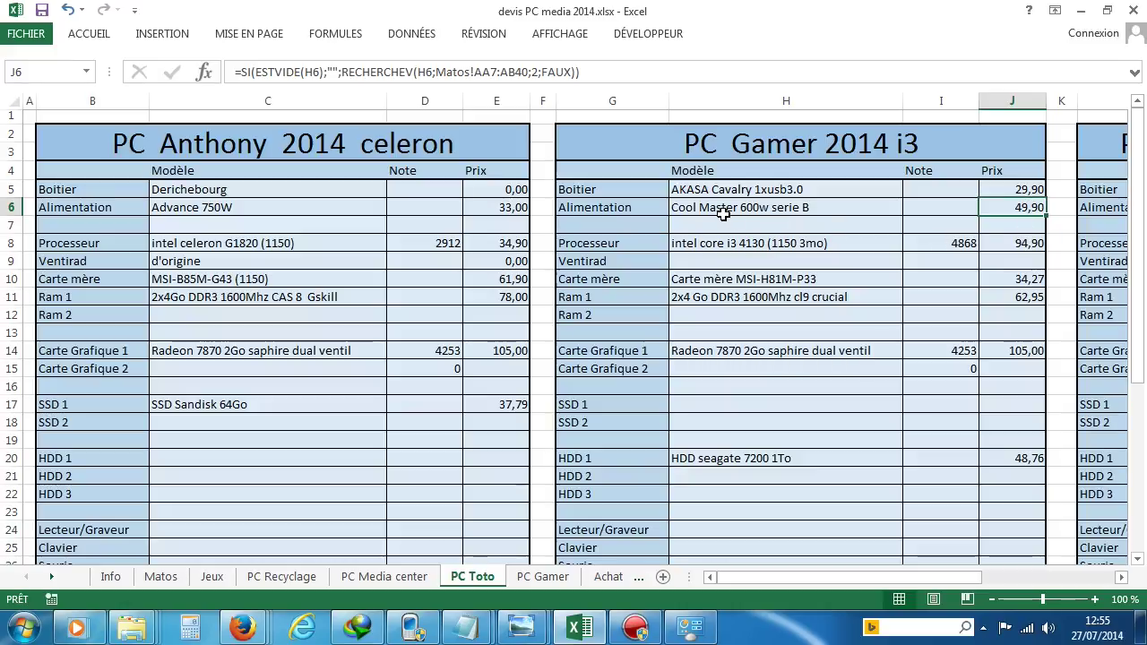
click(779, 210)
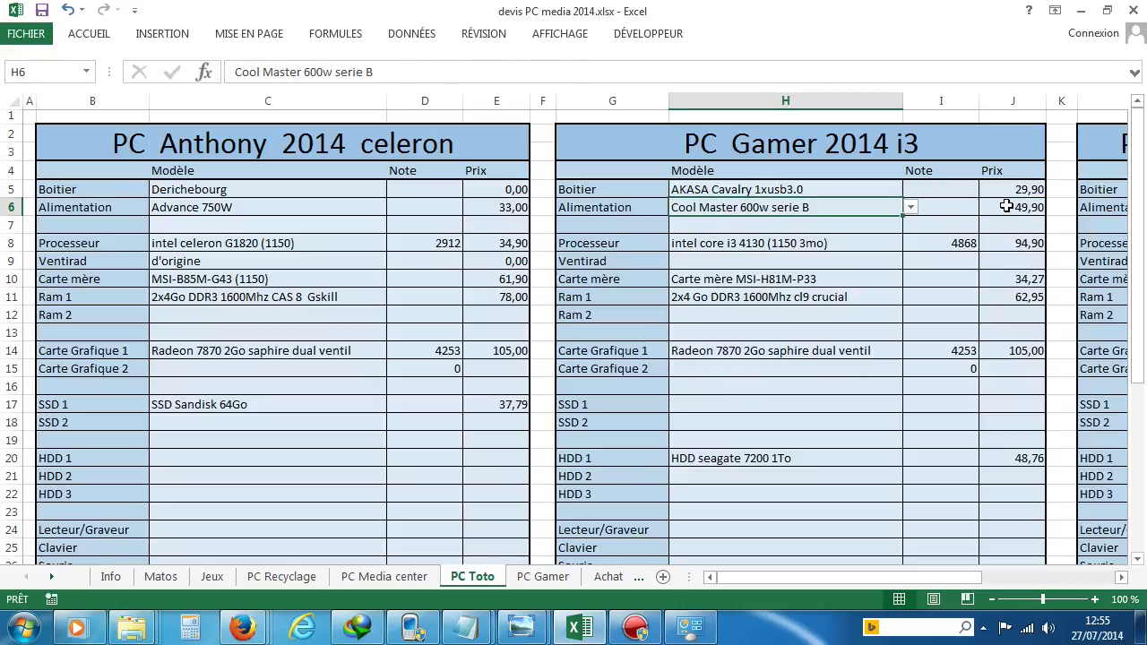
click(1006, 206)
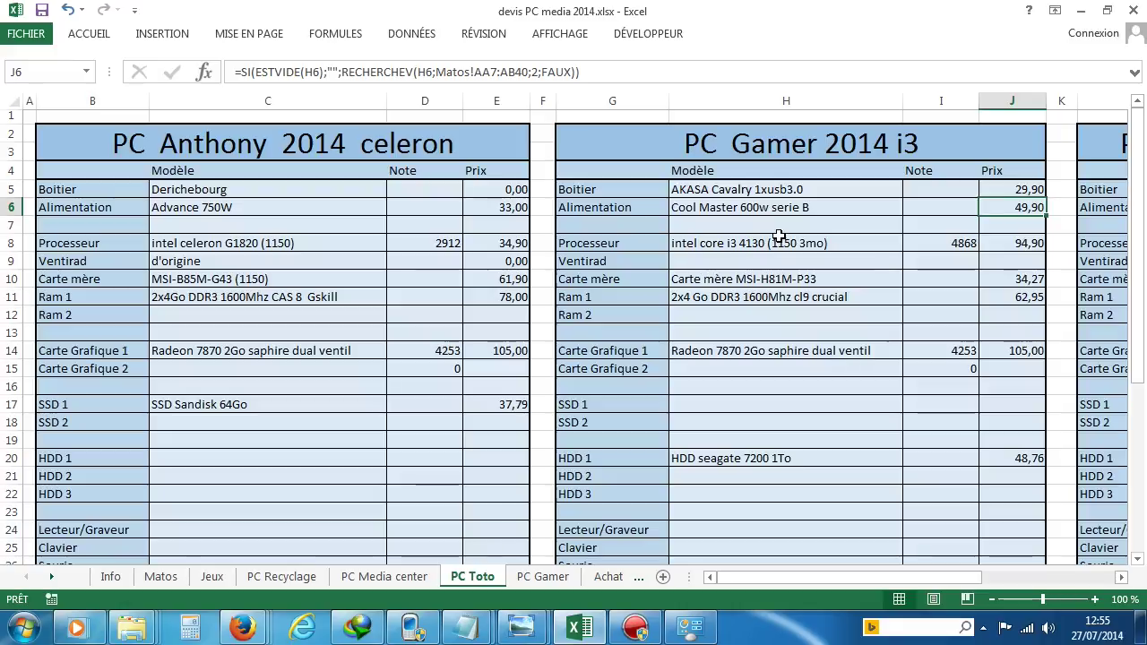
click(843, 208)
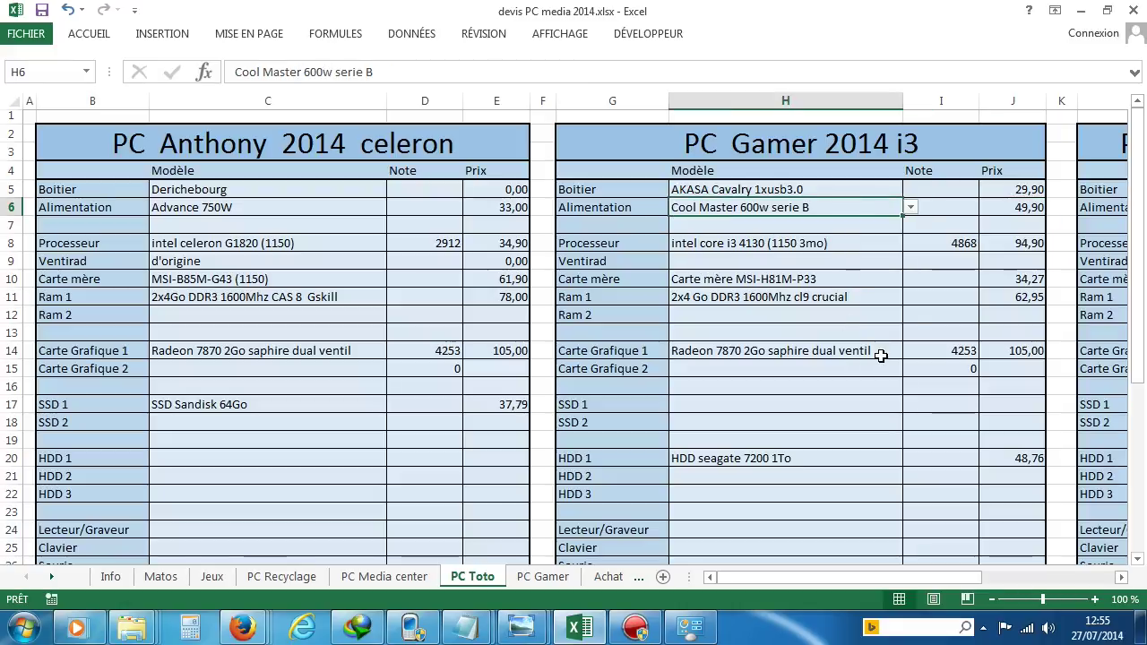
click(1007, 206)
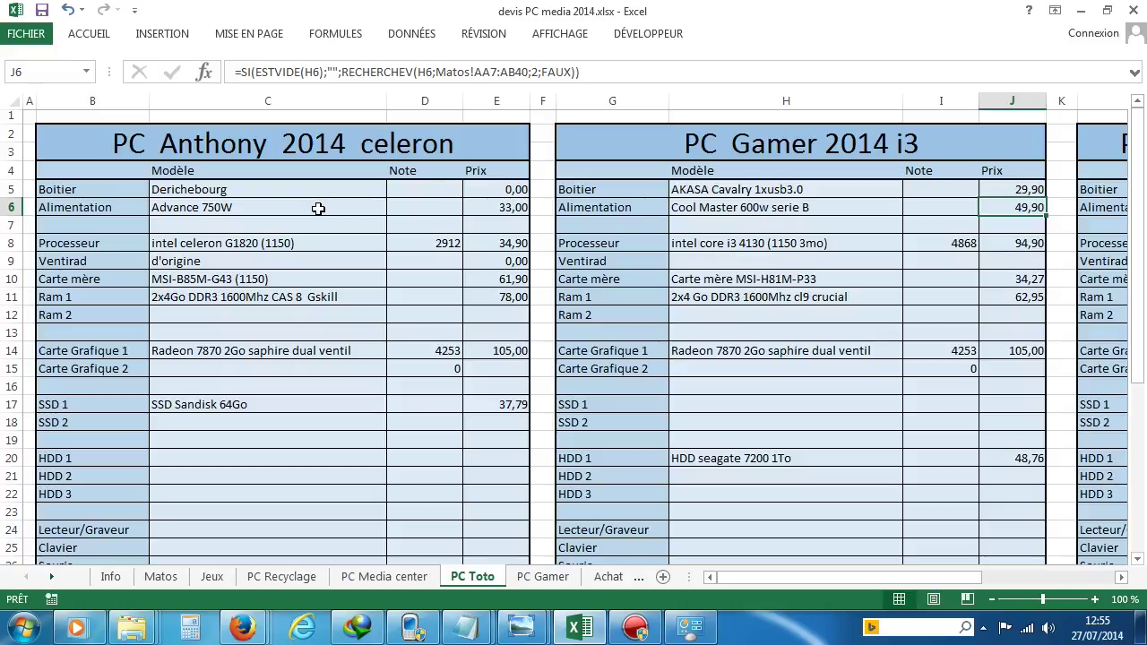
Review the i3 build's processor, motherboard and Ram 1 entries, including the motherboard and memory prices
click(767, 251)
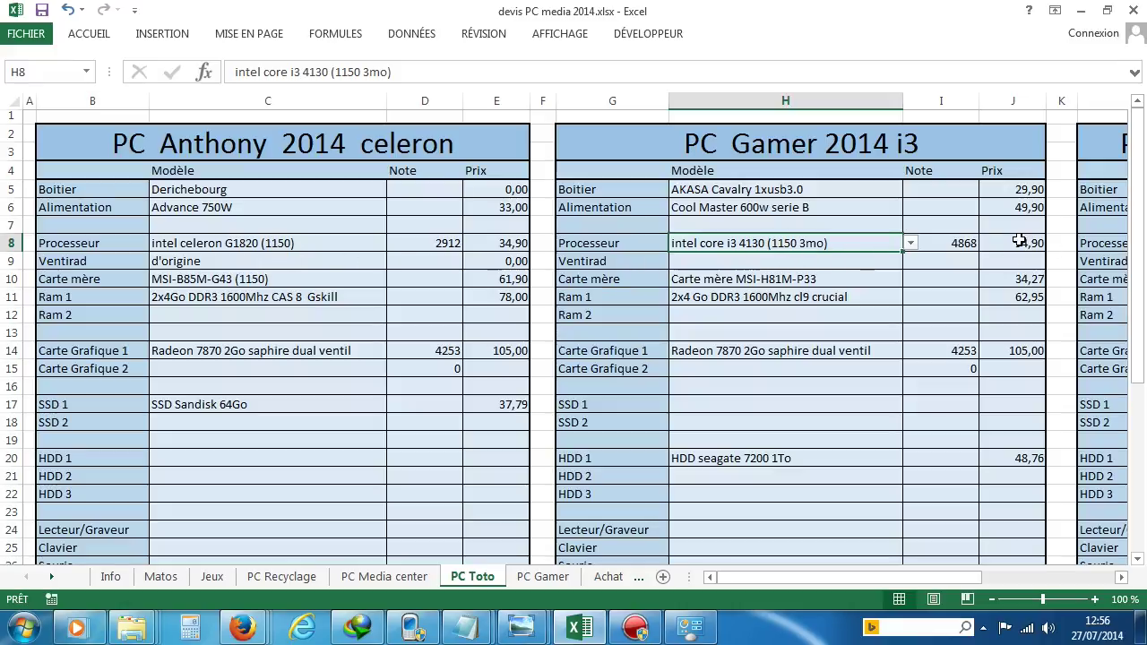
click(769, 283)
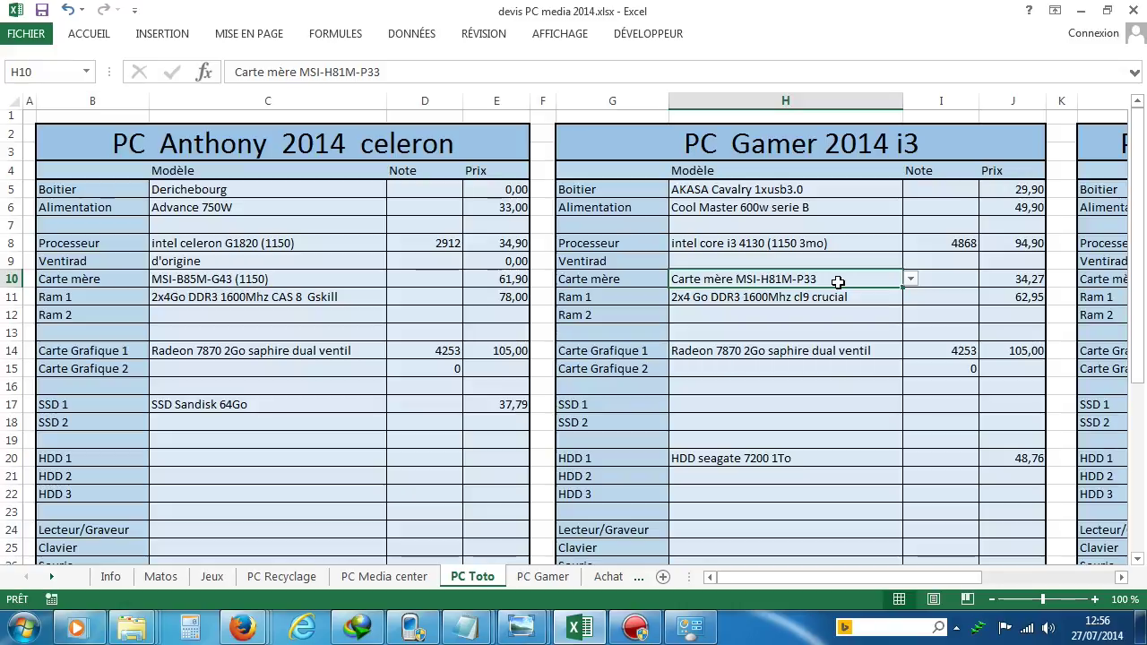
click(1027, 278)
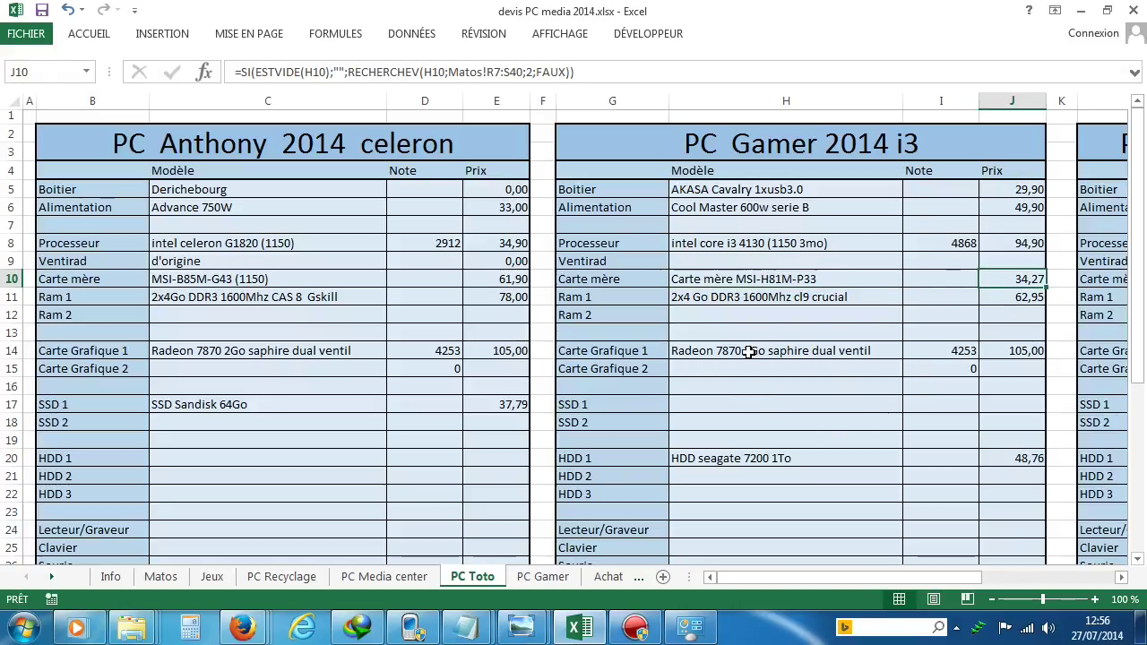
click(788, 308)
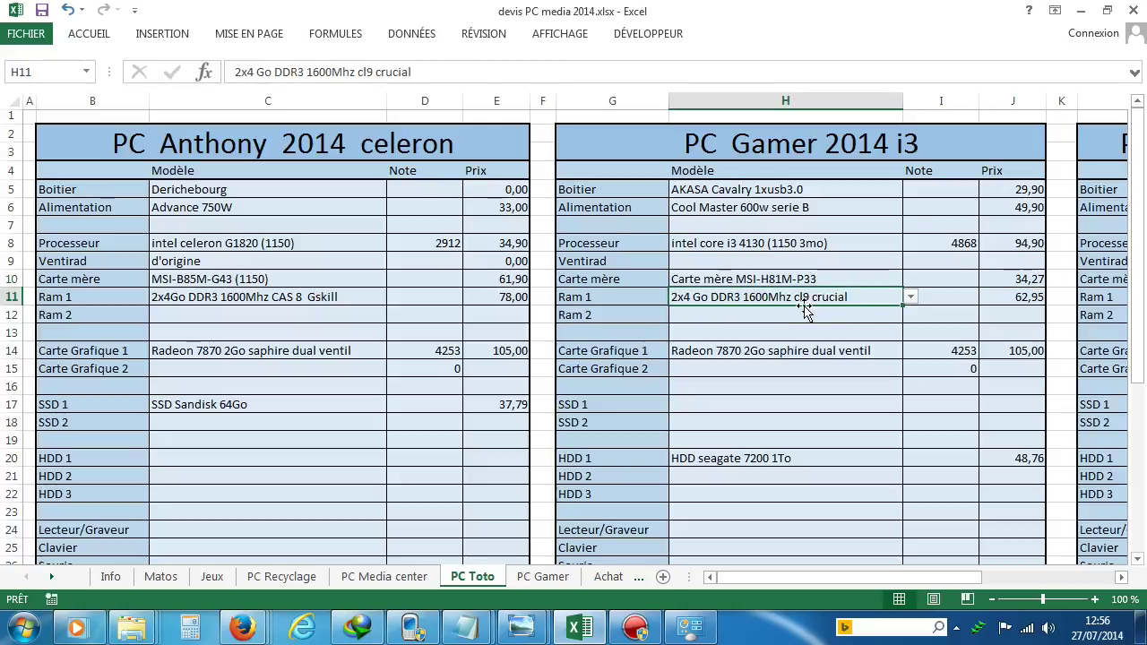
click(1016, 303)
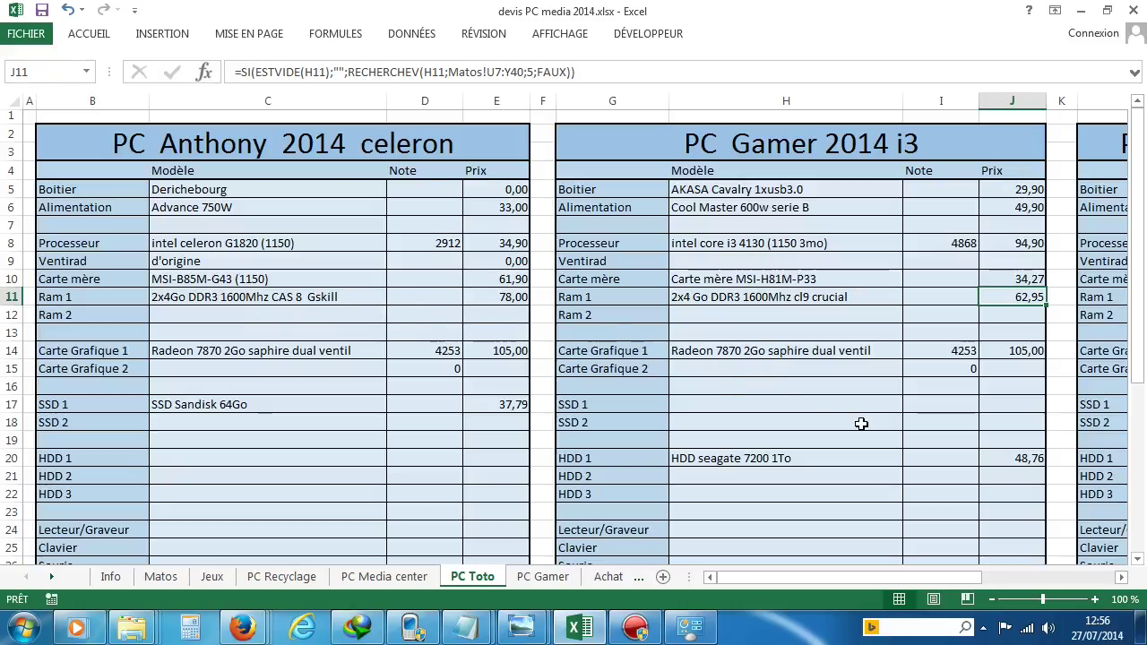
Examine the i3 build's graphics card and HDD 1 entries and the formula of its total price
click(835, 350)
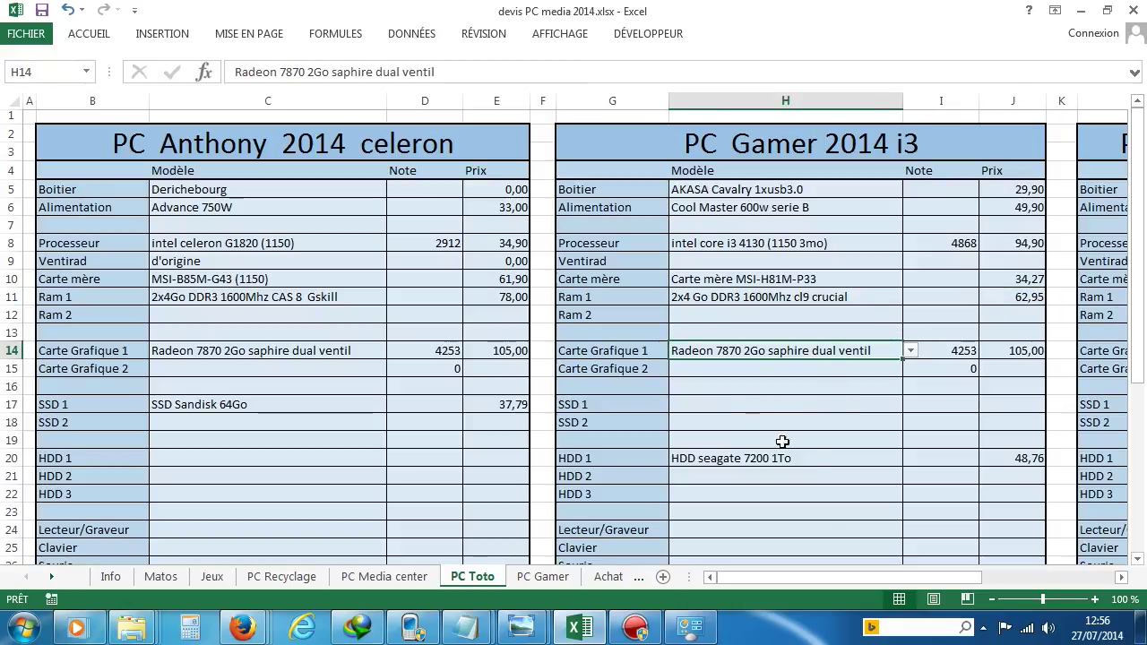
click(835, 461)
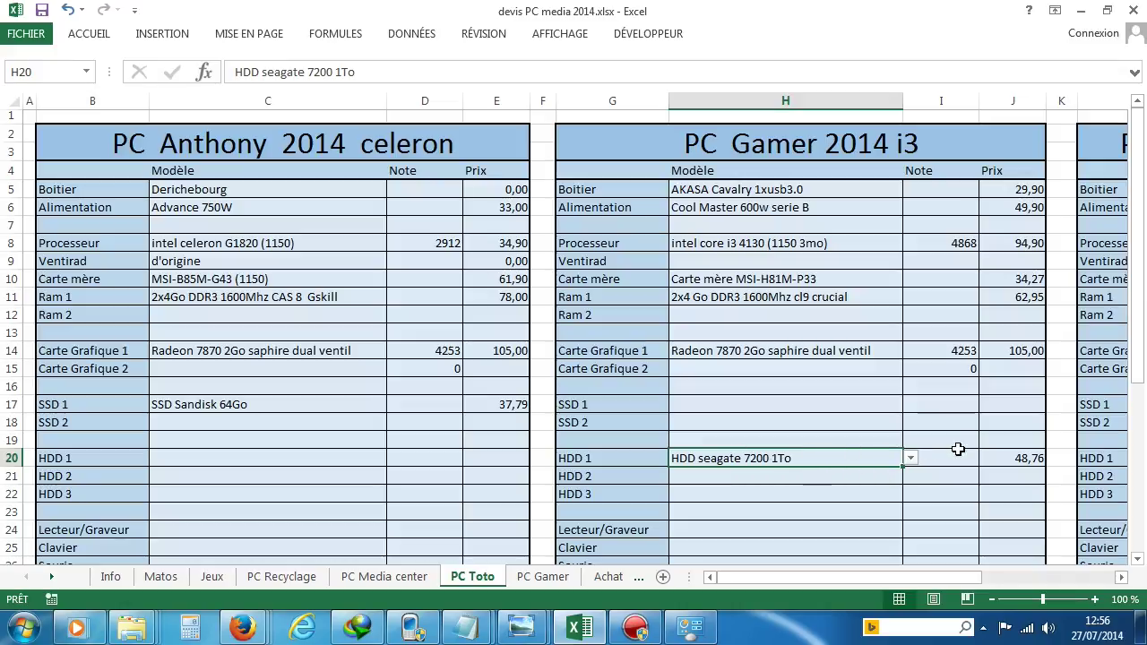
scroll(865, 497, down, 2)
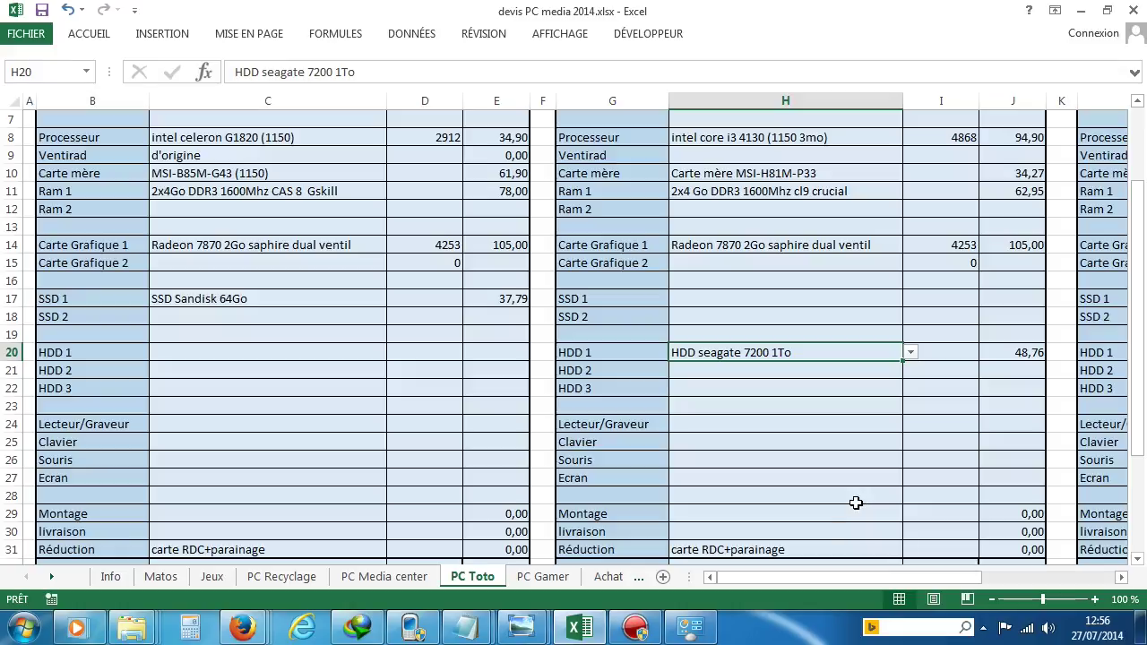
scroll(812, 535, down, 2)
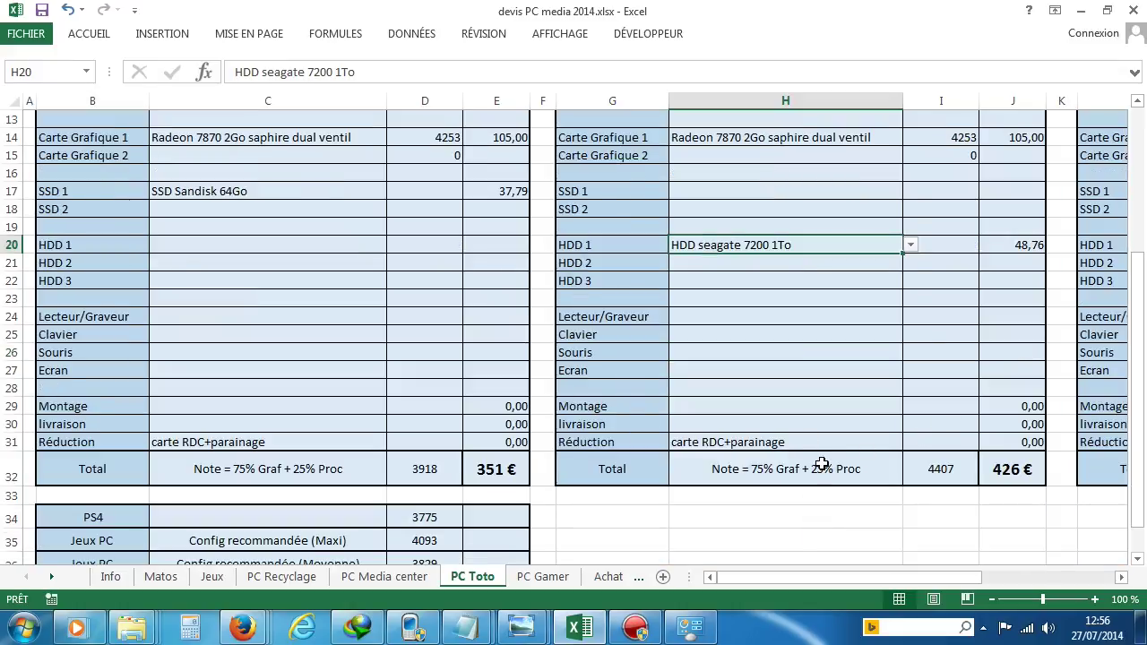
click(1030, 472)
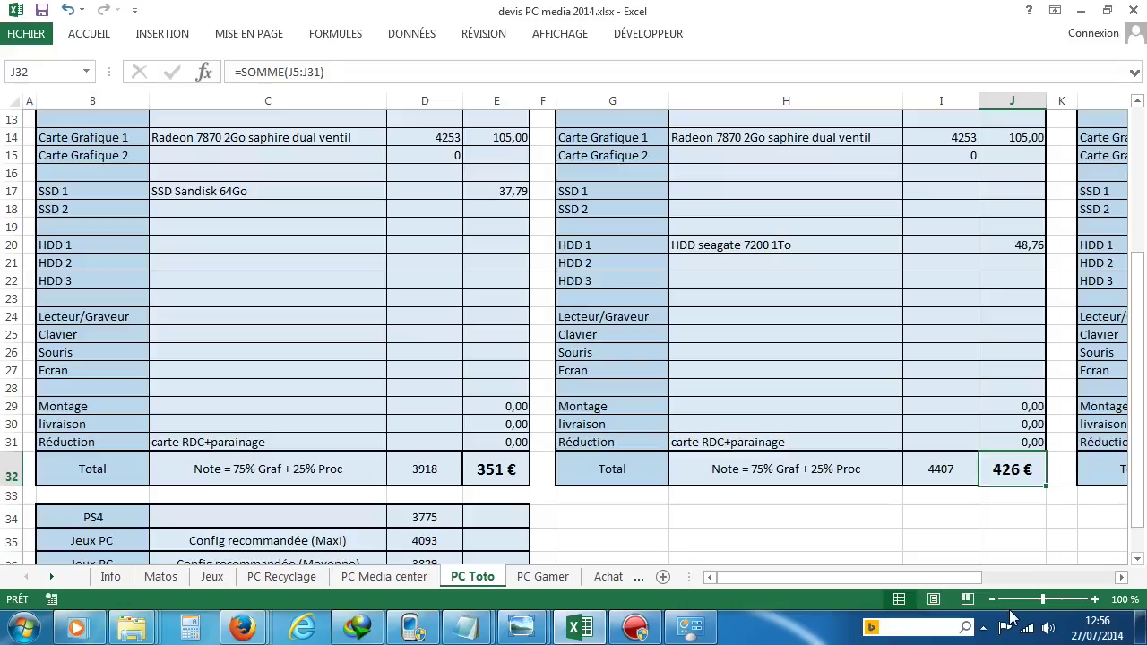
Change the processor in the PC Gamer 2014 i3 build to intel celeron G1820 (1150)
scroll(881, 528, up, 4)
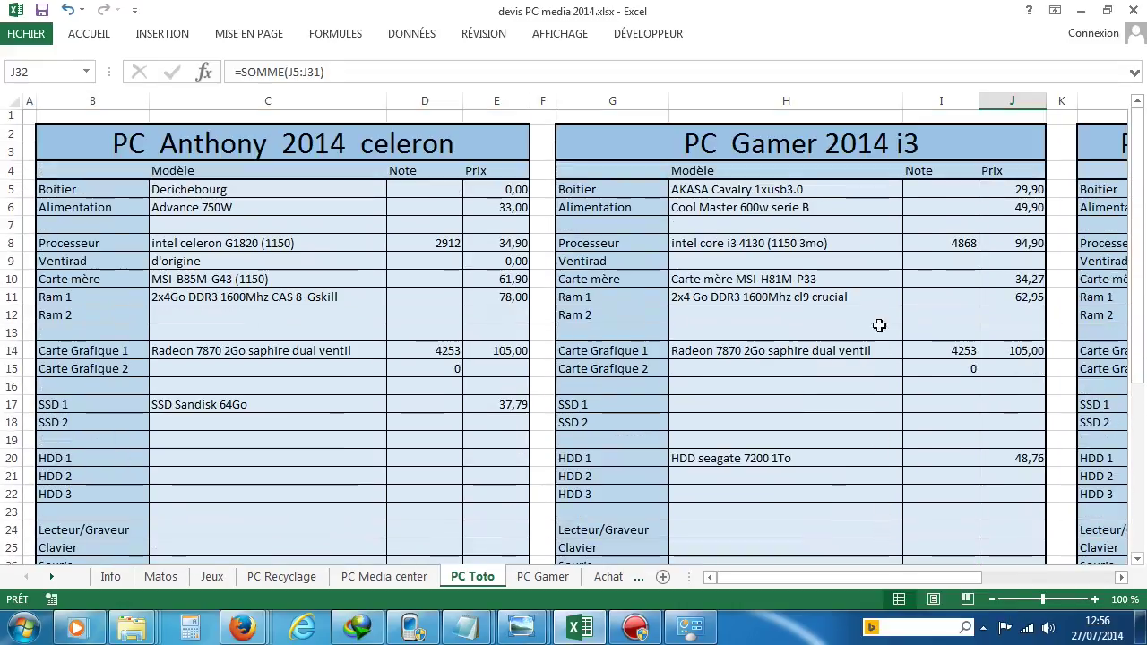
click(891, 243)
click(910, 243)
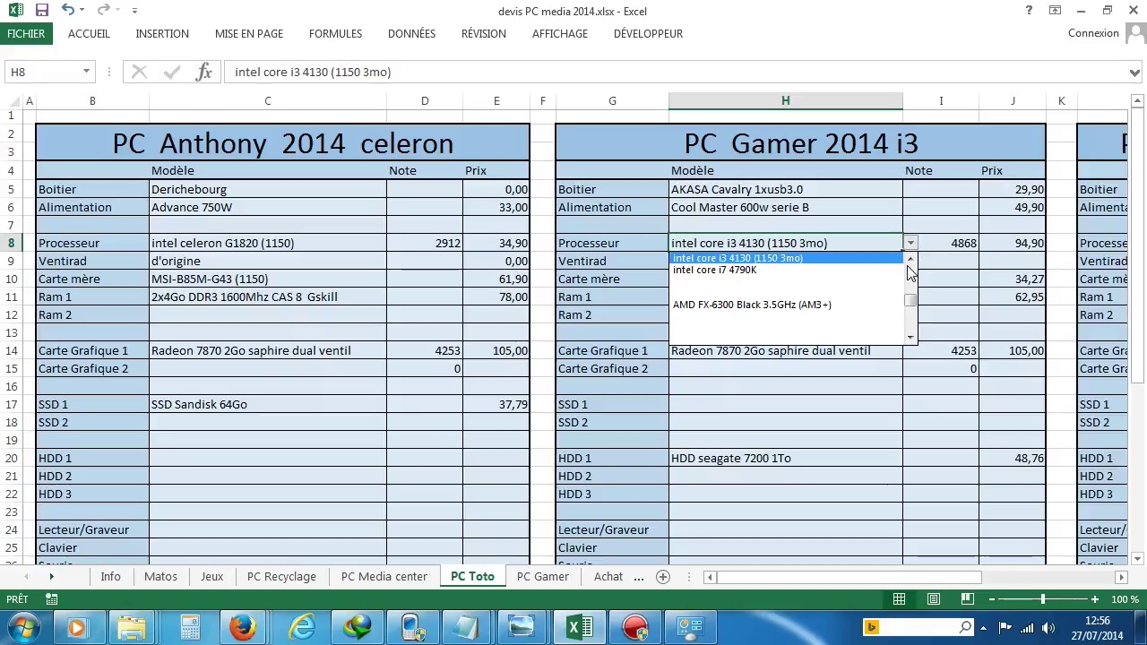
click(914, 283)
scroll(914, 280, up, 3)
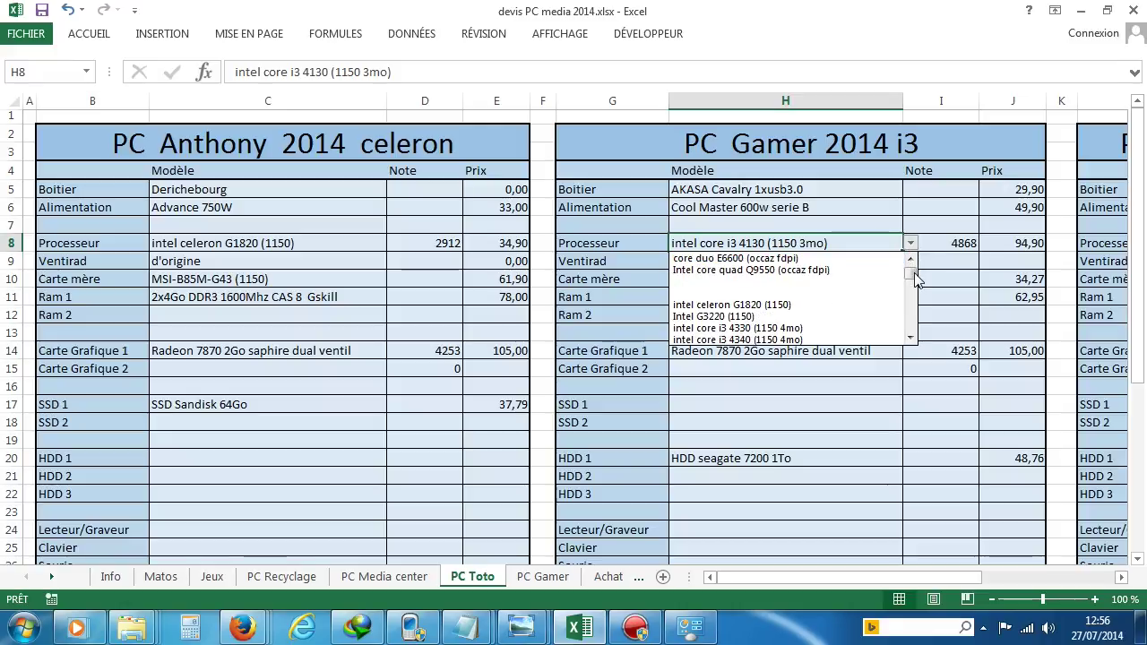
click(862, 304)
click(848, 399)
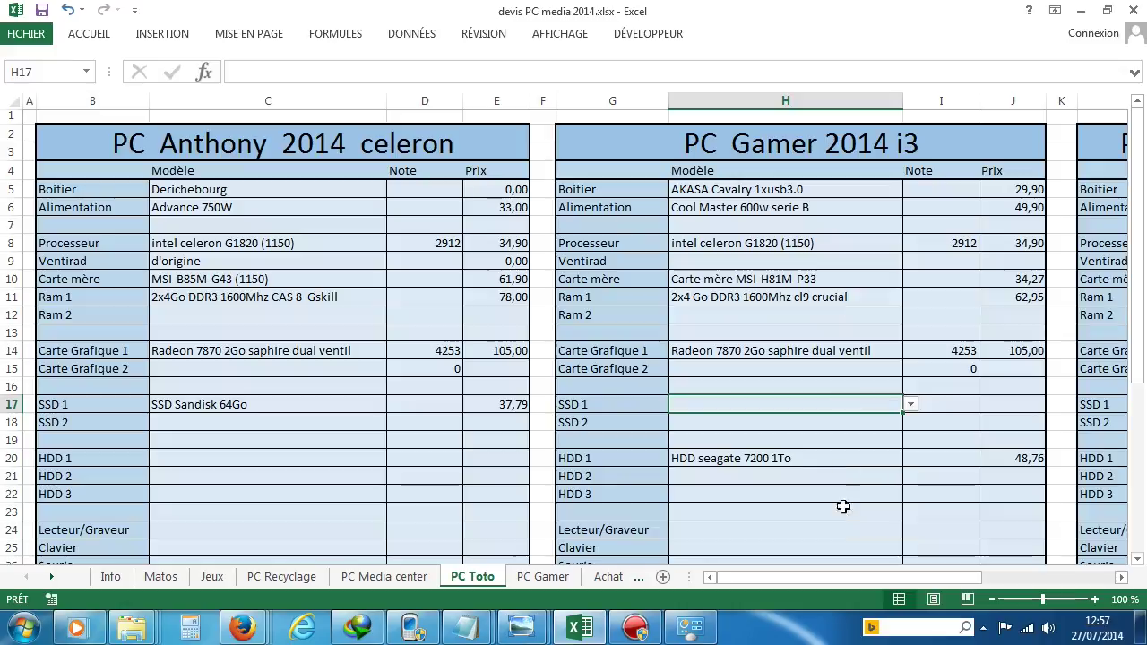
Check the total price of the PC Gamer 2014 i3 build with the Celeron processor fitted
scroll(840, 520, down, 4)
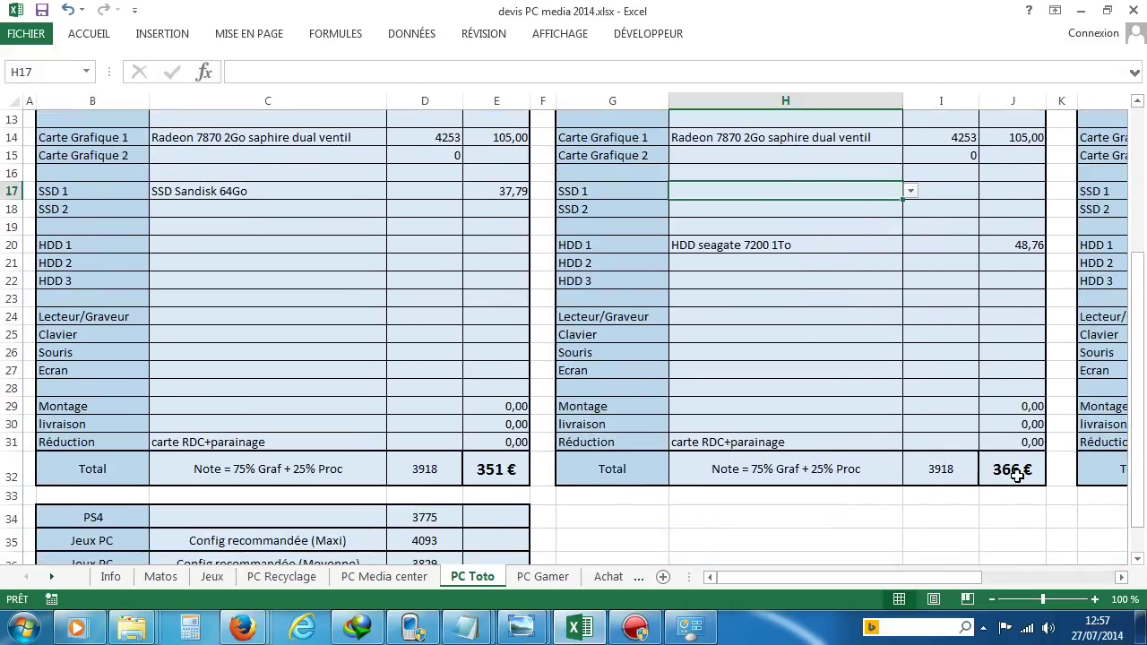
click(1017, 474)
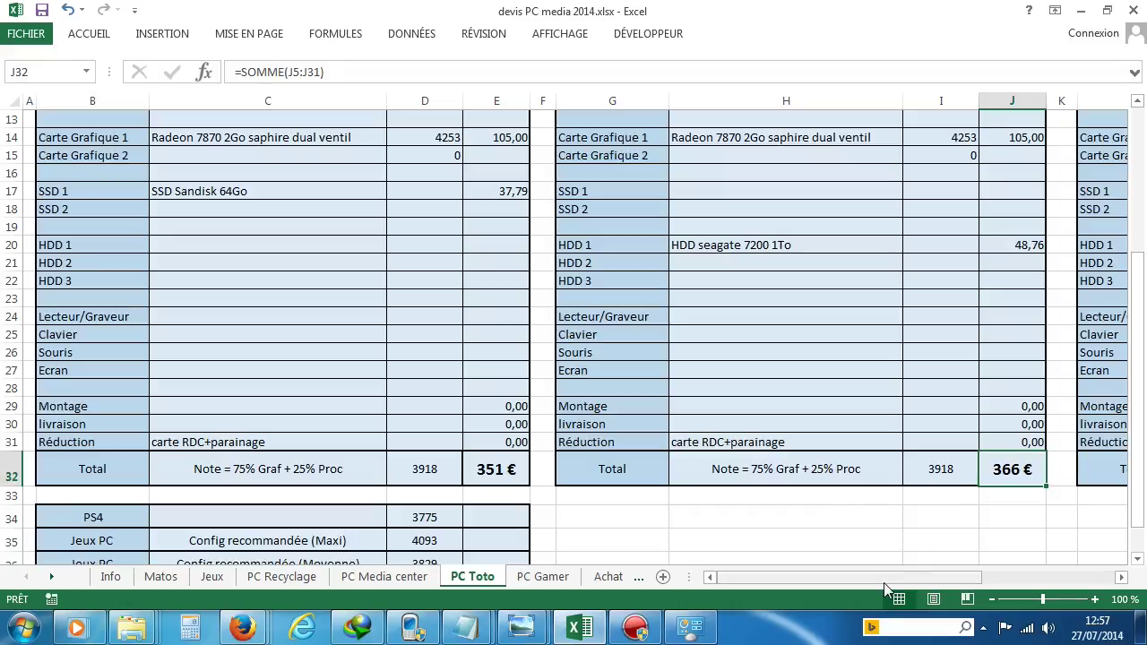
scroll(877, 415, up, 2)
scroll(877, 415, up, 2)
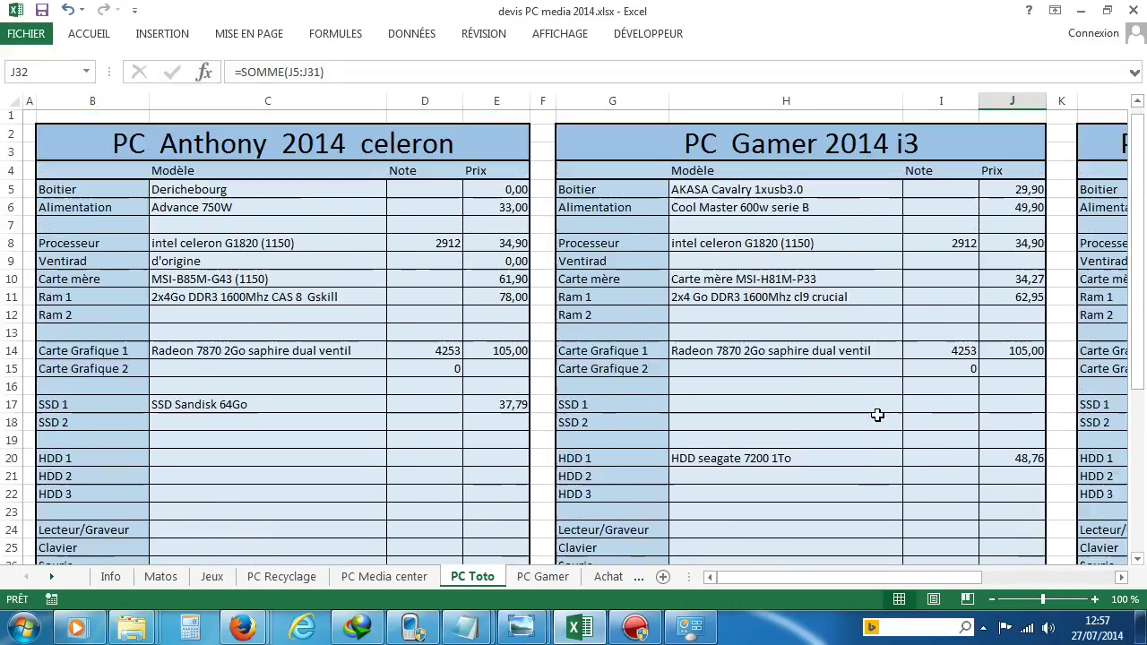
Set the i3 build's processor to intel Corei5 4440 (1150) and its Carte Grafique 1 to Radeon R9 290 4Go
click(856, 247)
click(909, 243)
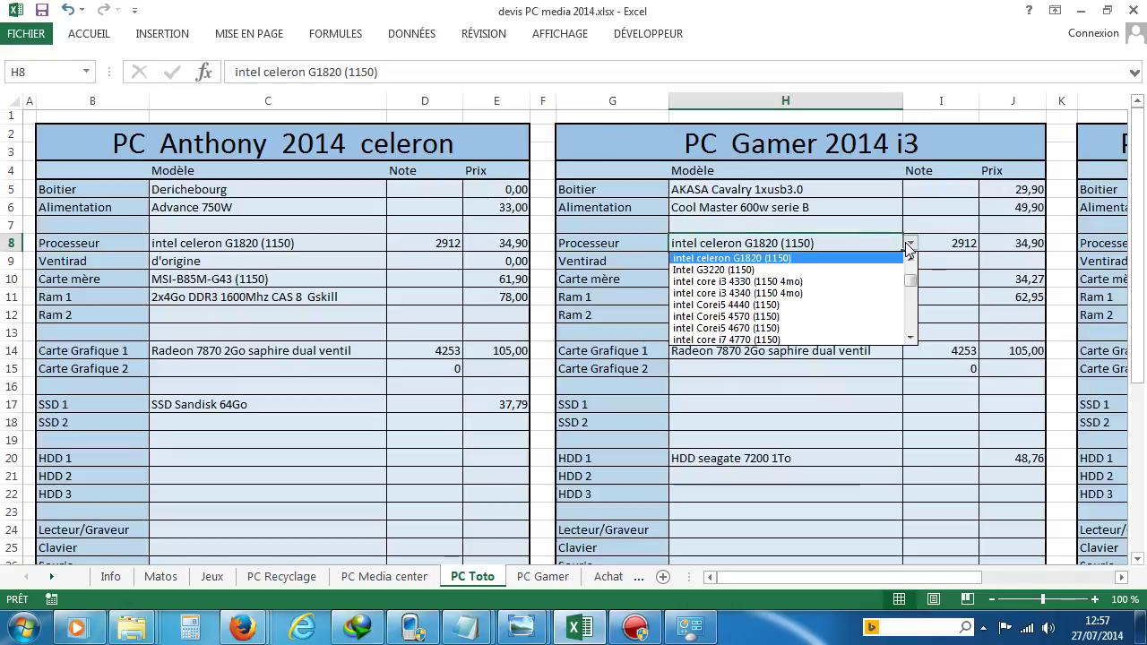
click(884, 305)
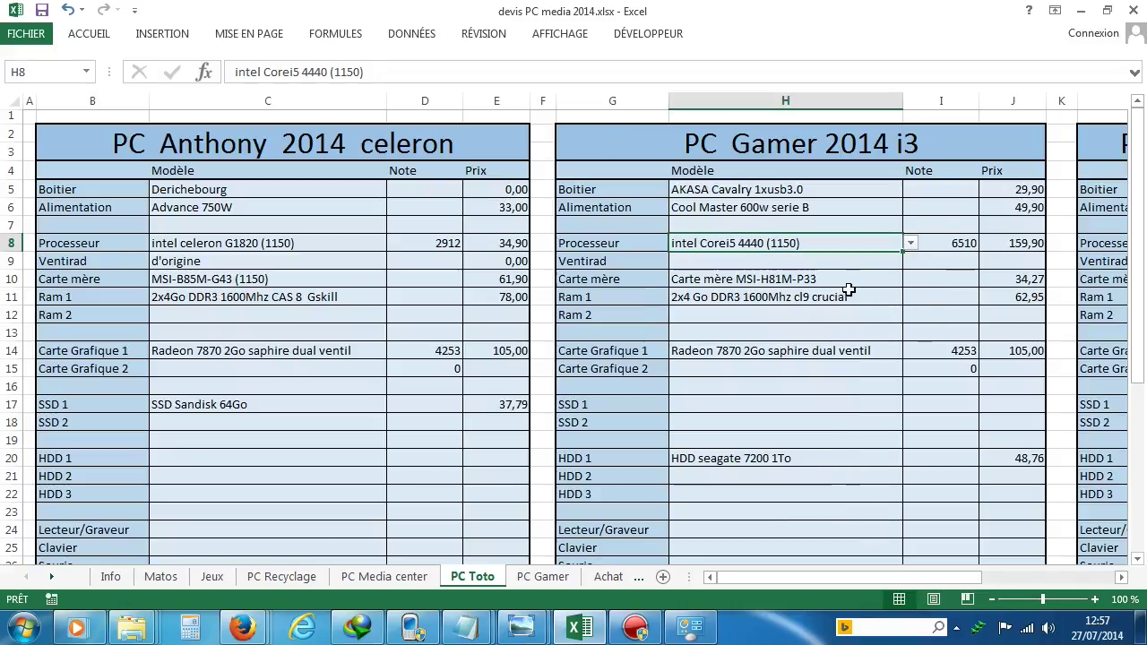
click(871, 351)
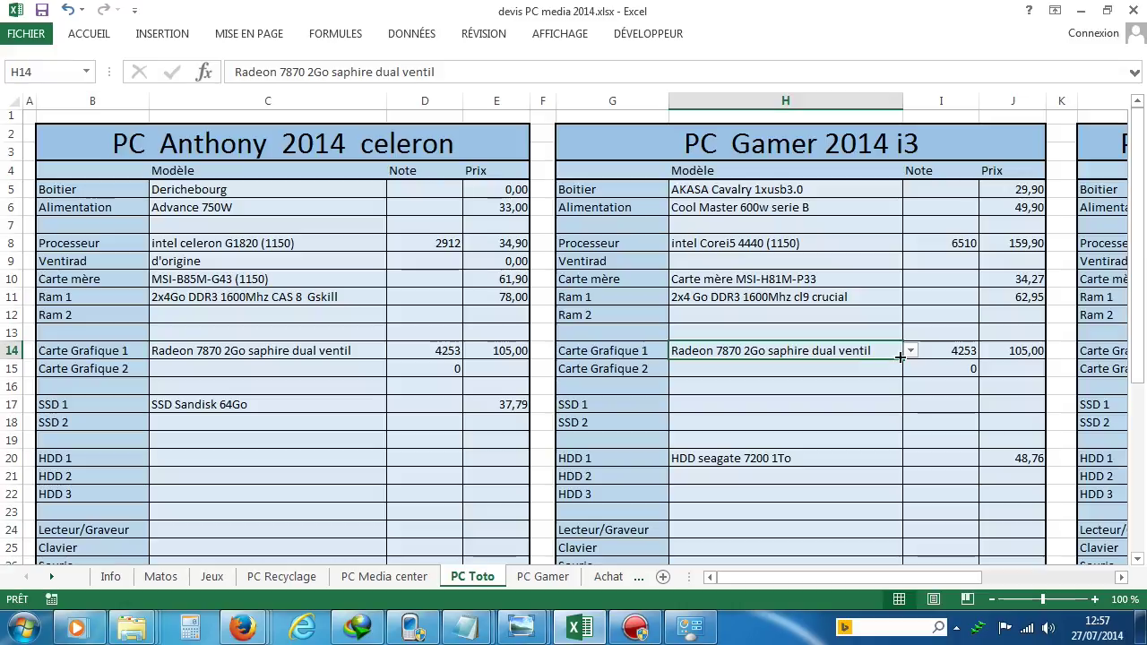
click(910, 351)
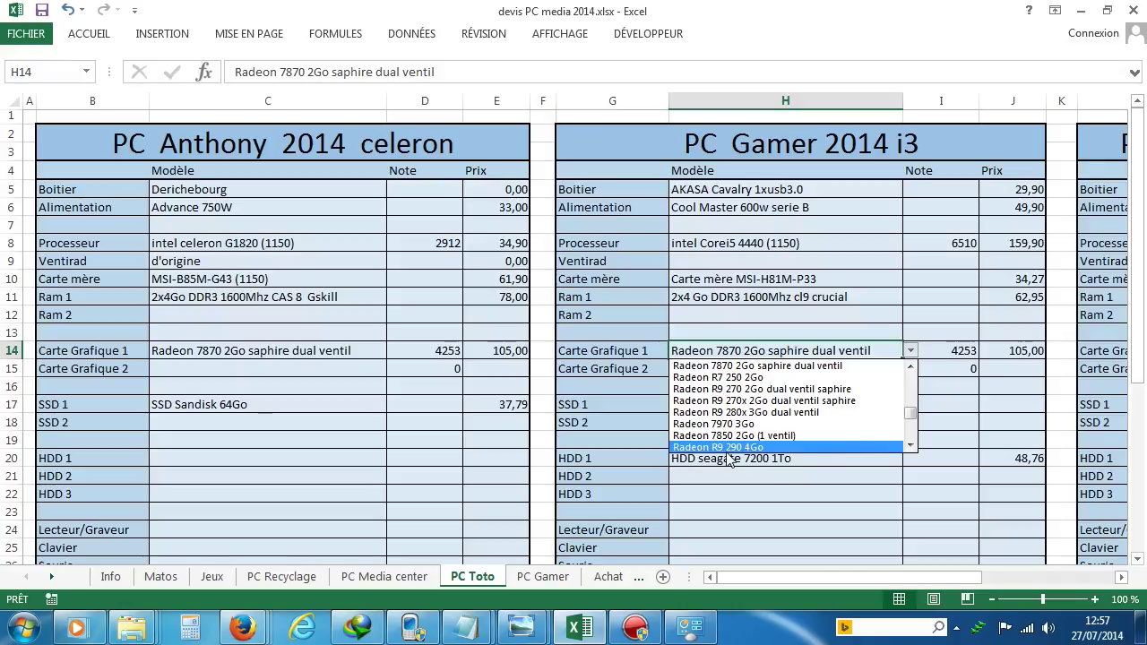
click(752, 448)
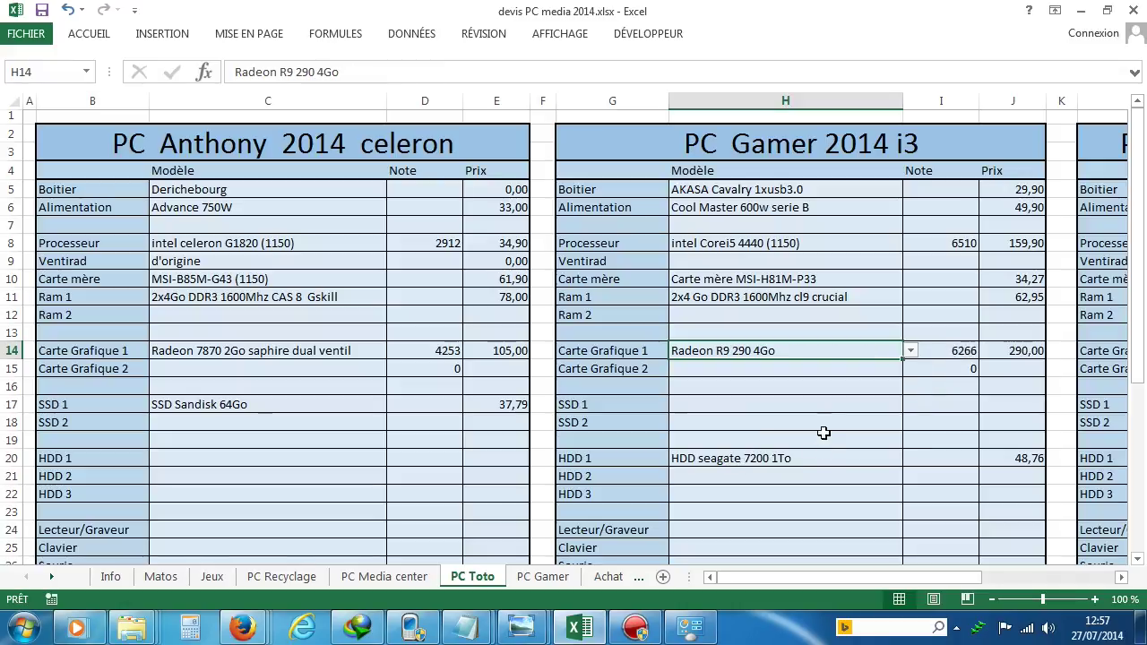
Check the i3 build's total price with the Corei5 4440 and the Radeon R9 290 4Go
click(820, 404)
scroll(819, 404, down, 5)
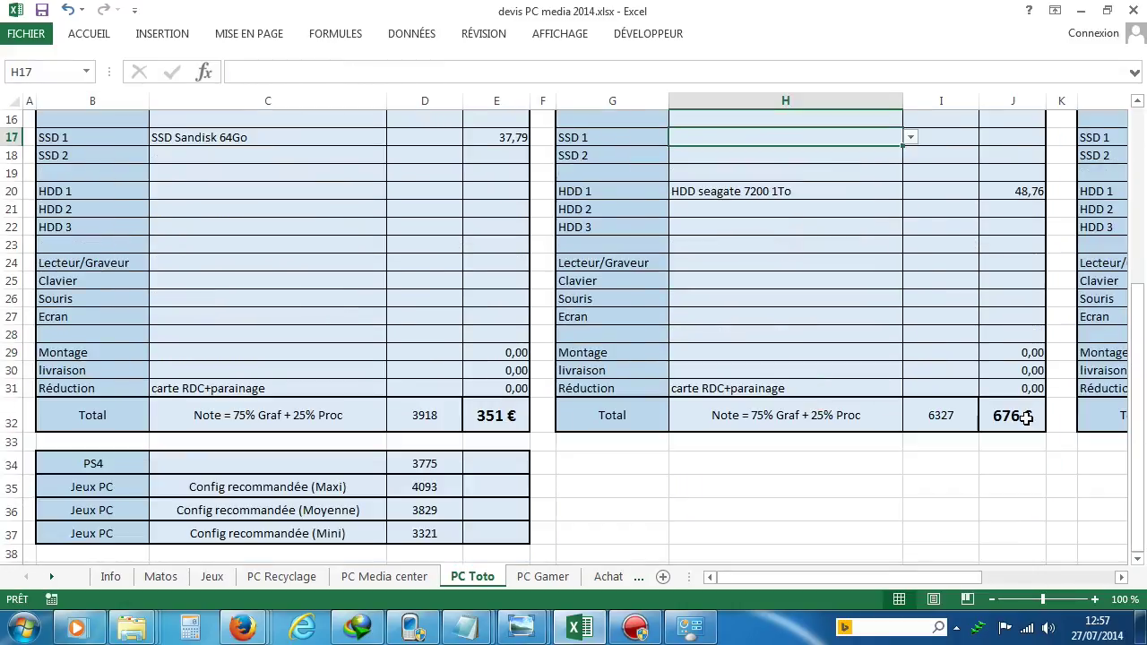
click(1026, 417)
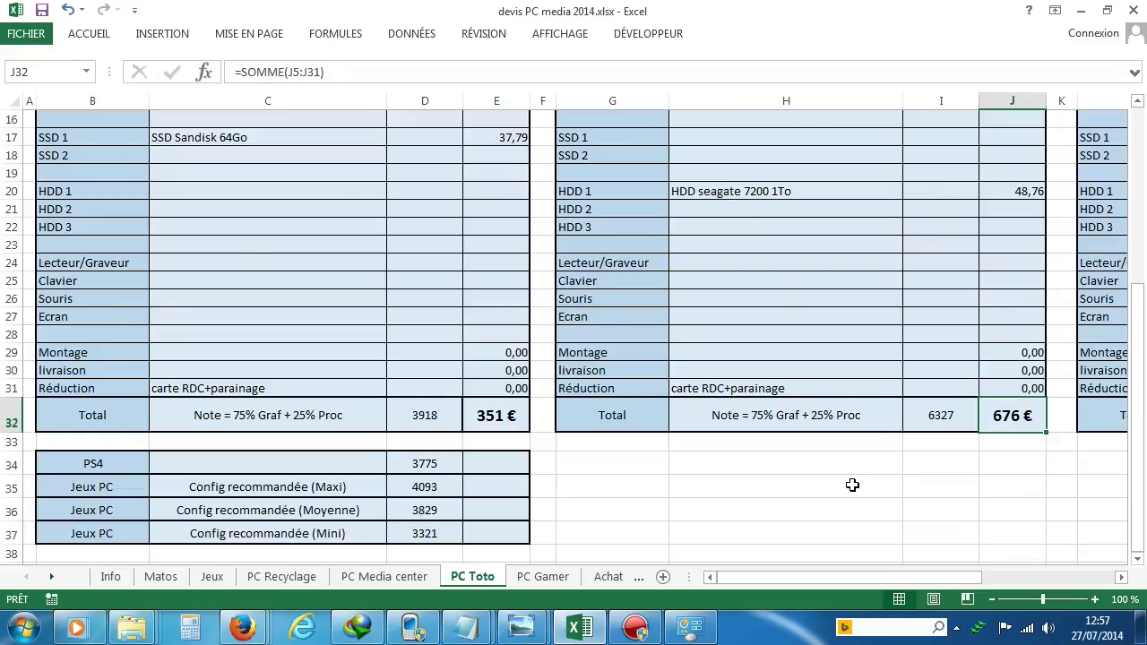
scroll(853, 485, up, 5)
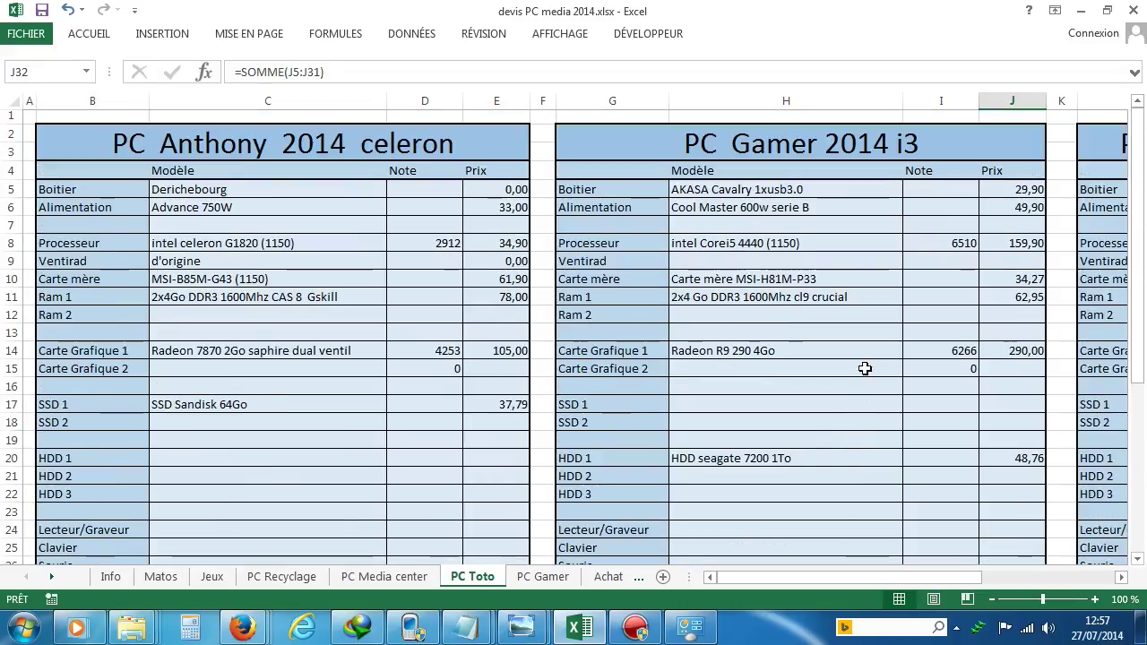
Look through the graphics cards available for Carte Grafique 1 in the i3 build without changing the selection
click(907, 354)
click(894, 352)
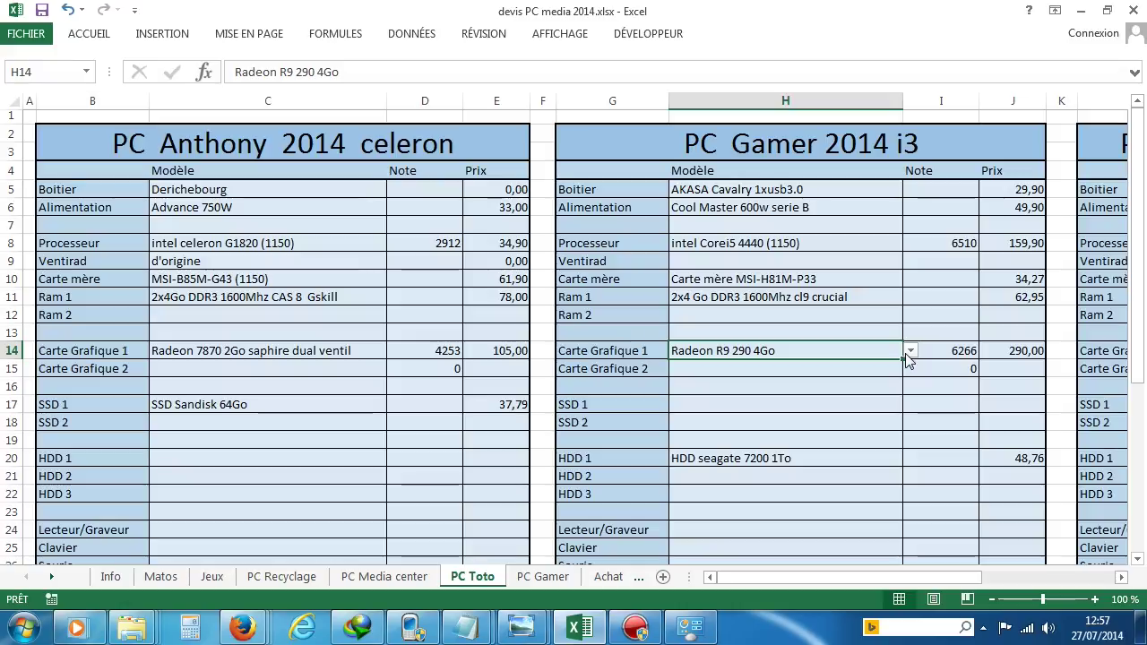
click(908, 353)
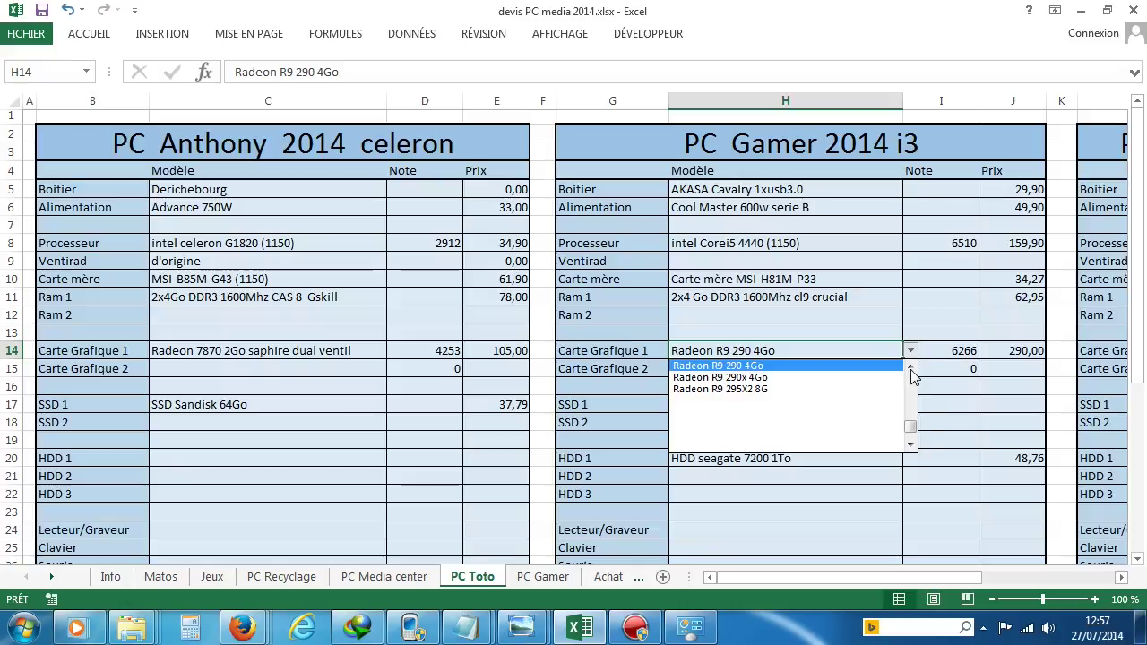
click(910, 369)
click(910, 371)
click(911, 371)
click(911, 371)
click(910, 371)
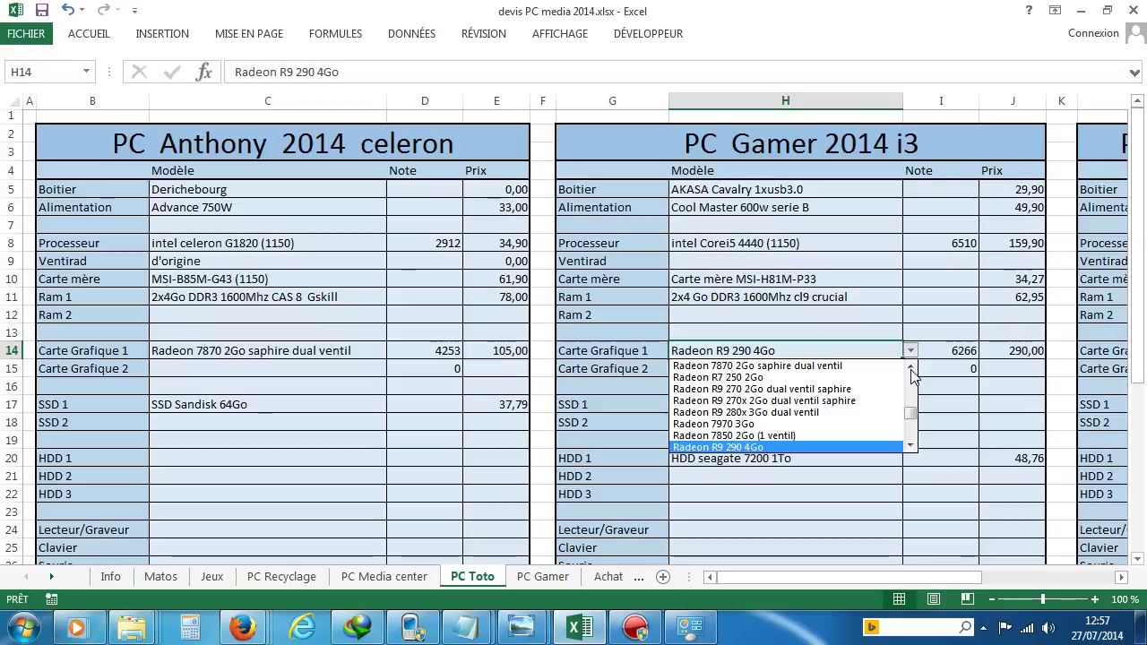
click(815, 307)
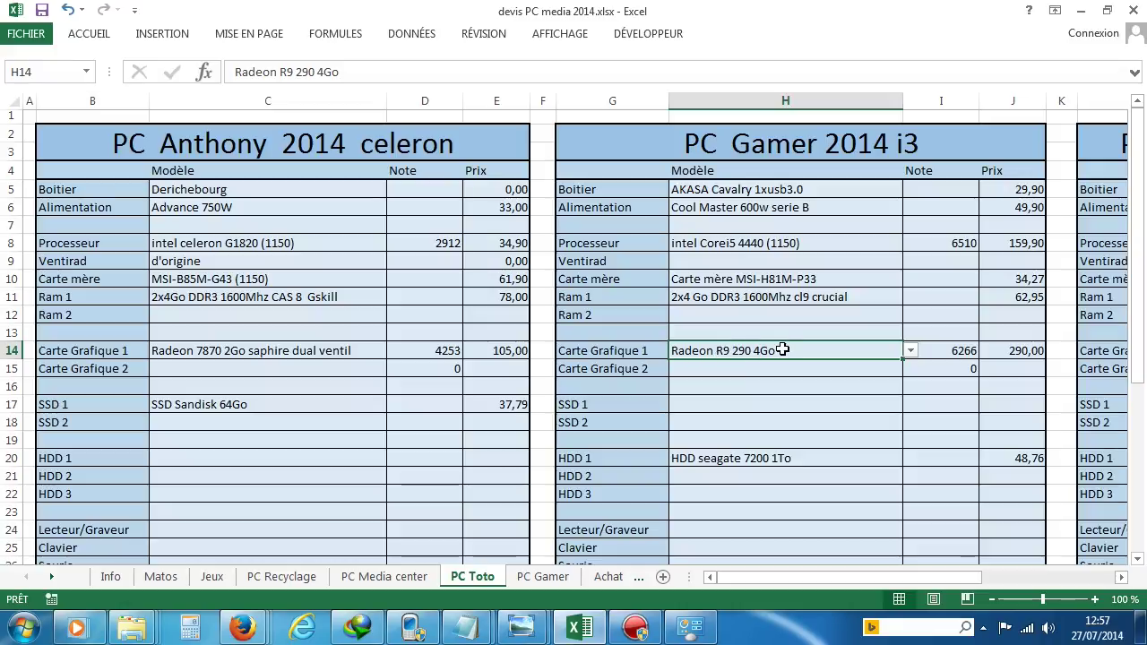
Look through the processors available for the i3 build and keep intel Corei5 4440 (1150)
click(887, 240)
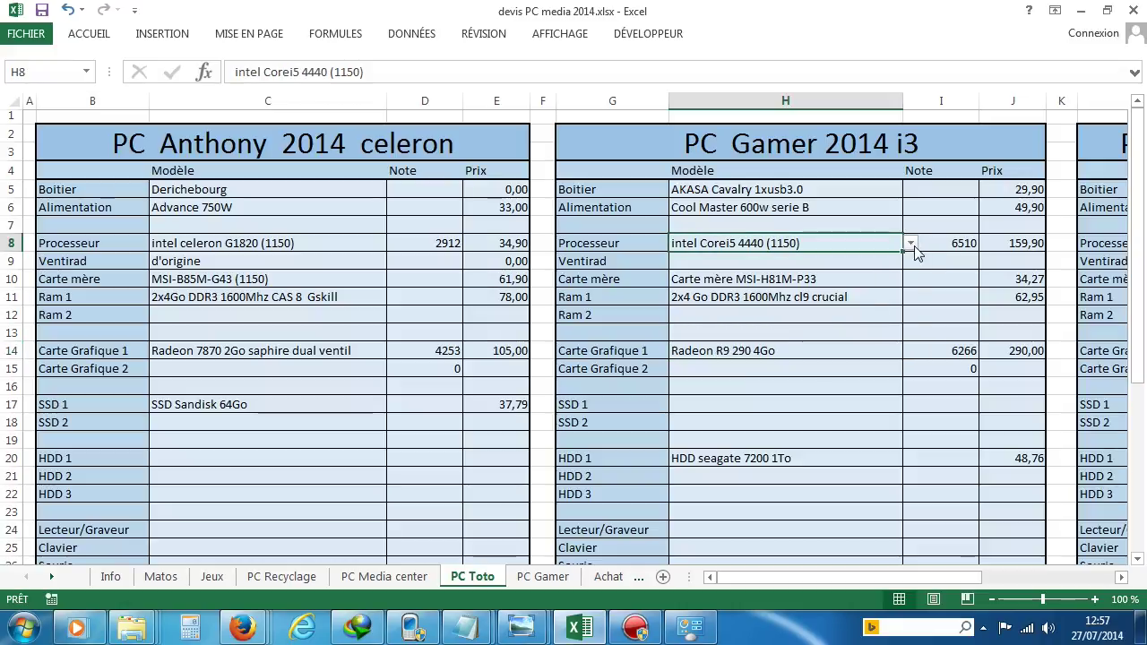
click(910, 243)
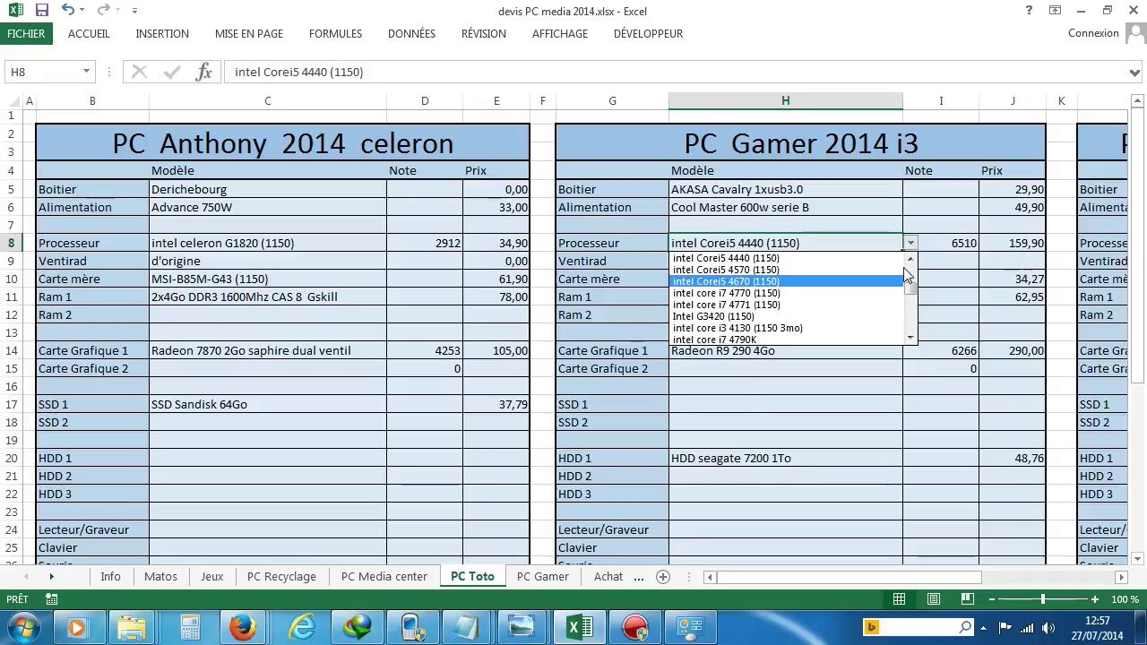
scroll(874, 282, up, 2)
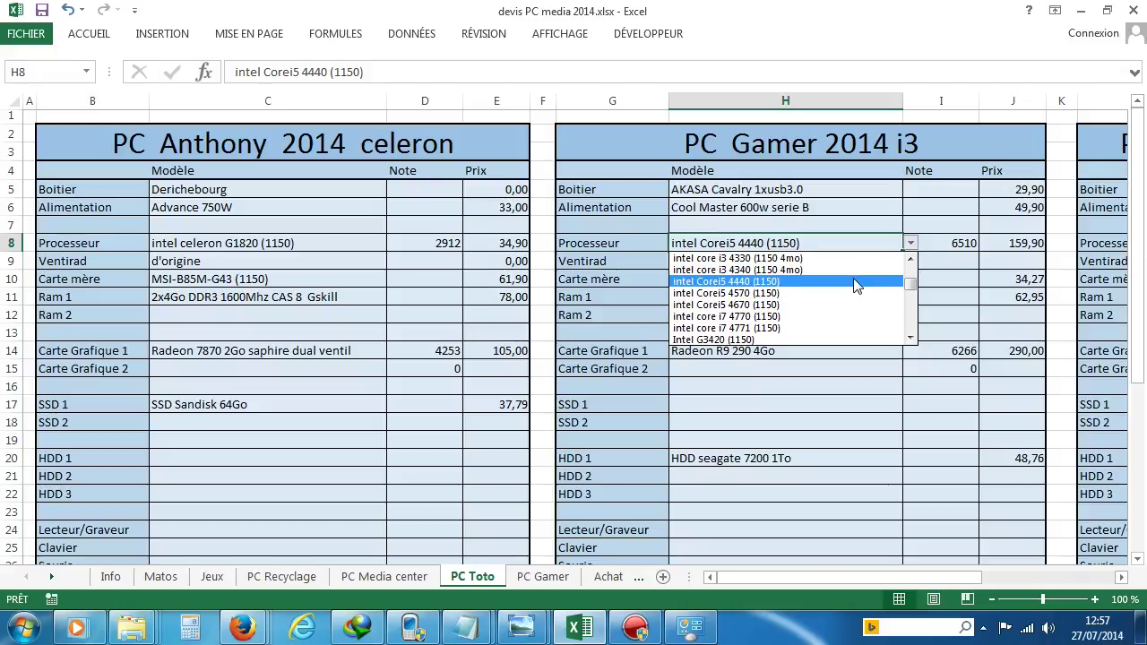
click(855, 283)
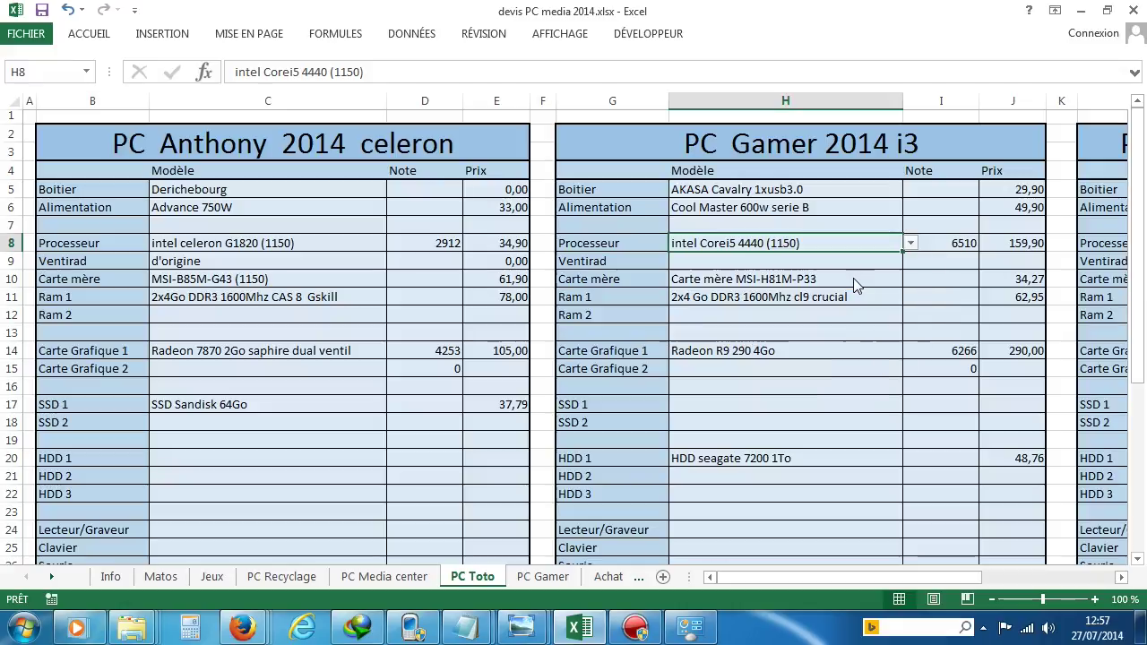
click(910, 242)
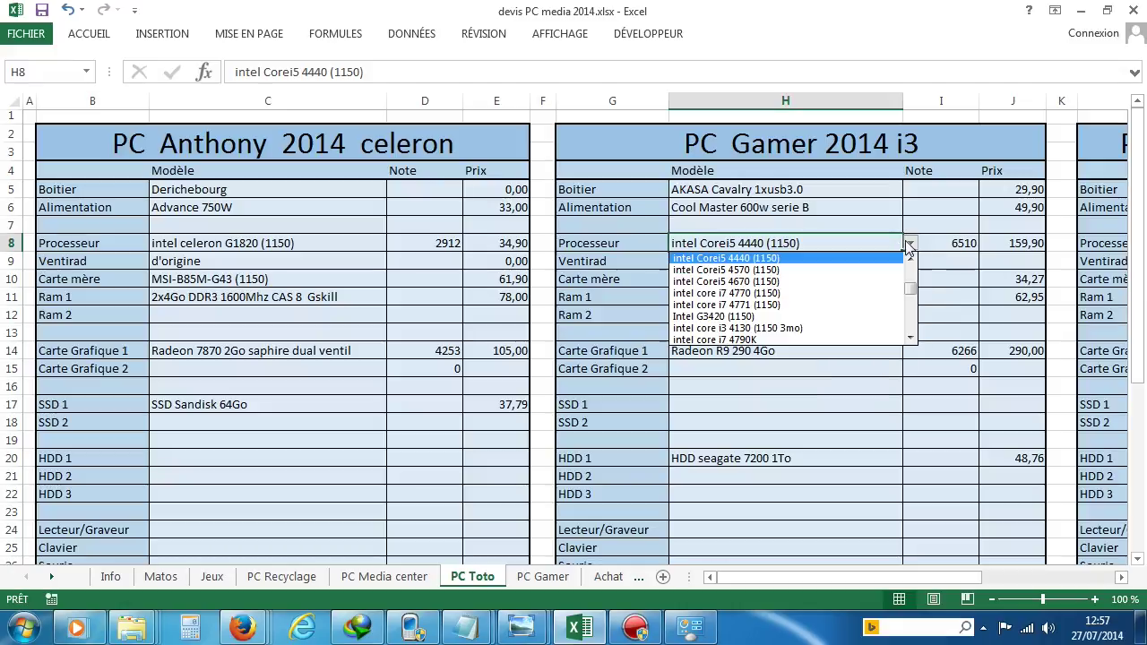
click(869, 329)
key(Down)
key(Down)
key(Down)
key(Down)
key(Down)
scroll(863, 385, down, 5)
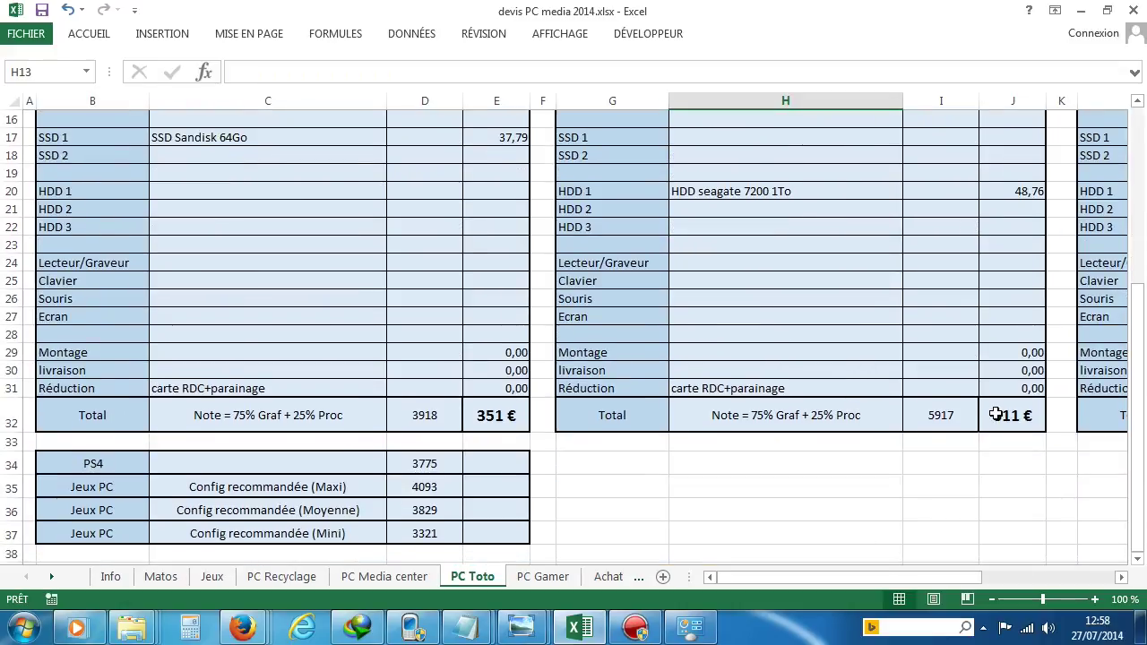
scroll(759, 361, up, 5)
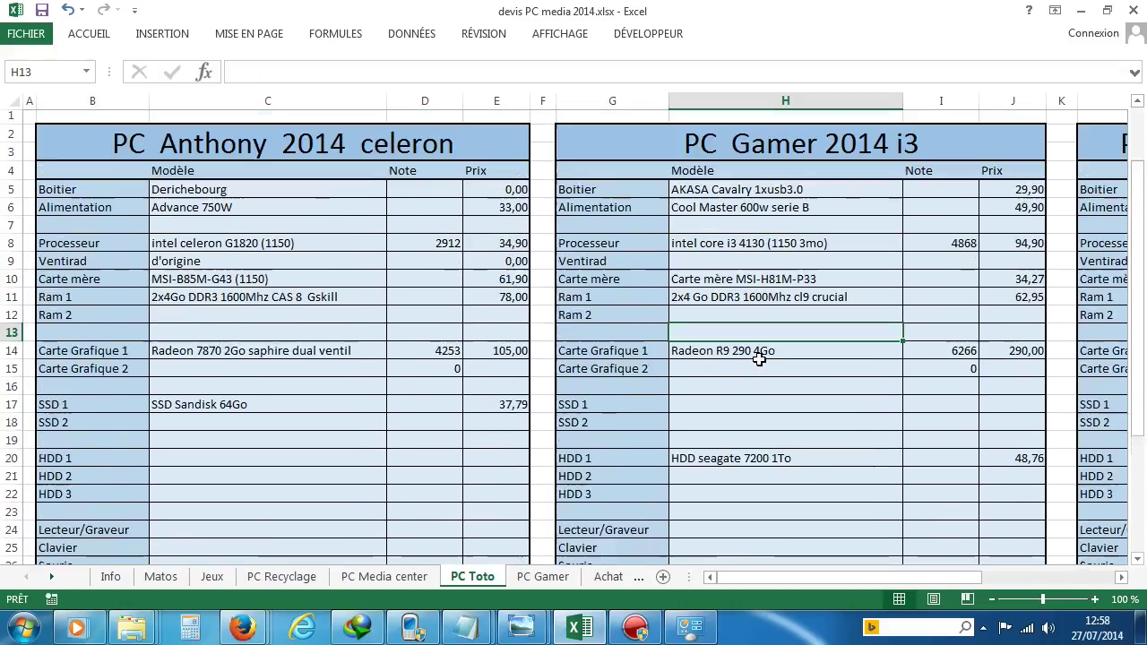
Show the PC Gamer 2014 AMD FX 6 core build beside the i3 build and inspect its processor entry
drag(823, 578, 941, 574)
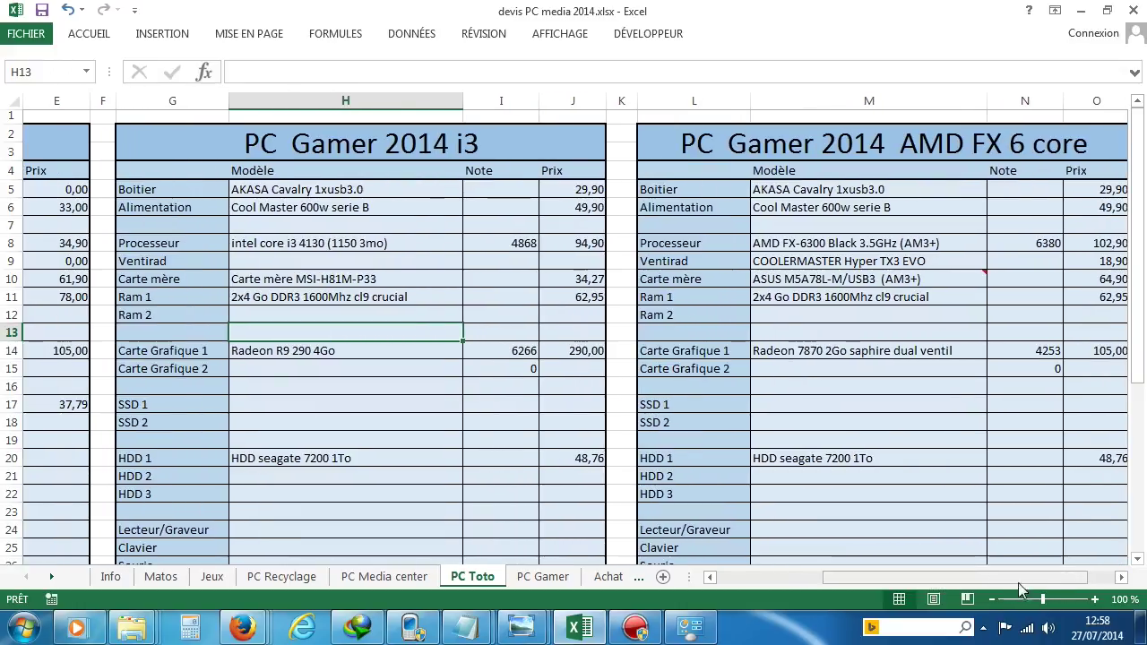
click(1121, 577)
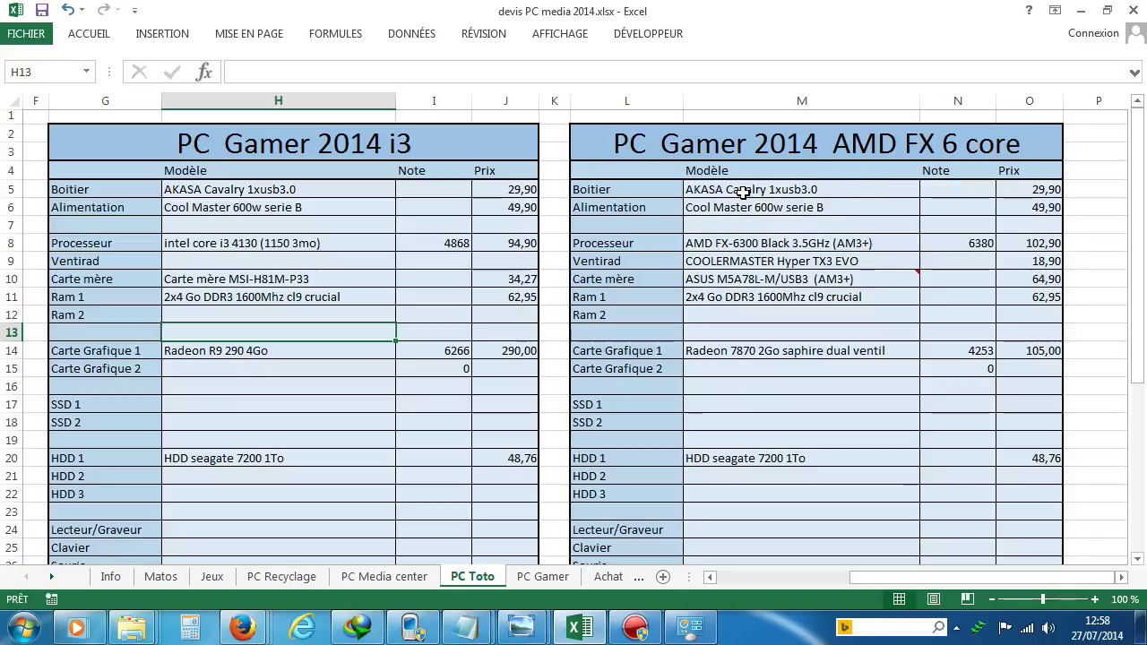
click(787, 243)
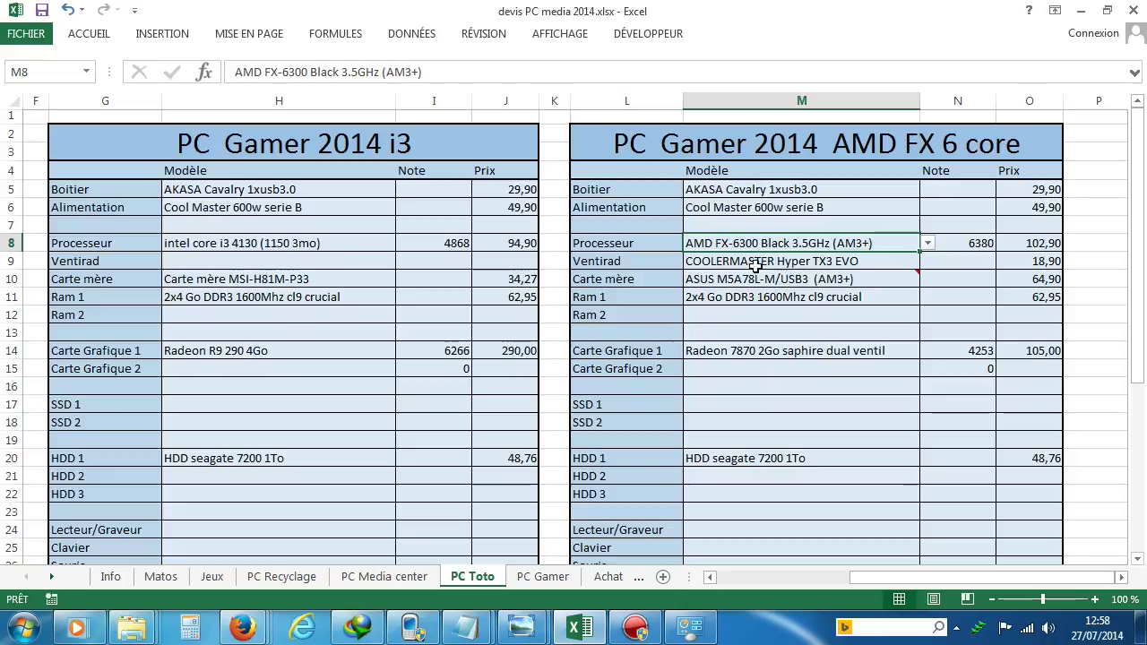
Change the i3 build's processor to intel Corei5 4440 (1150) for comparison with the AMD FX-6300
click(363, 242)
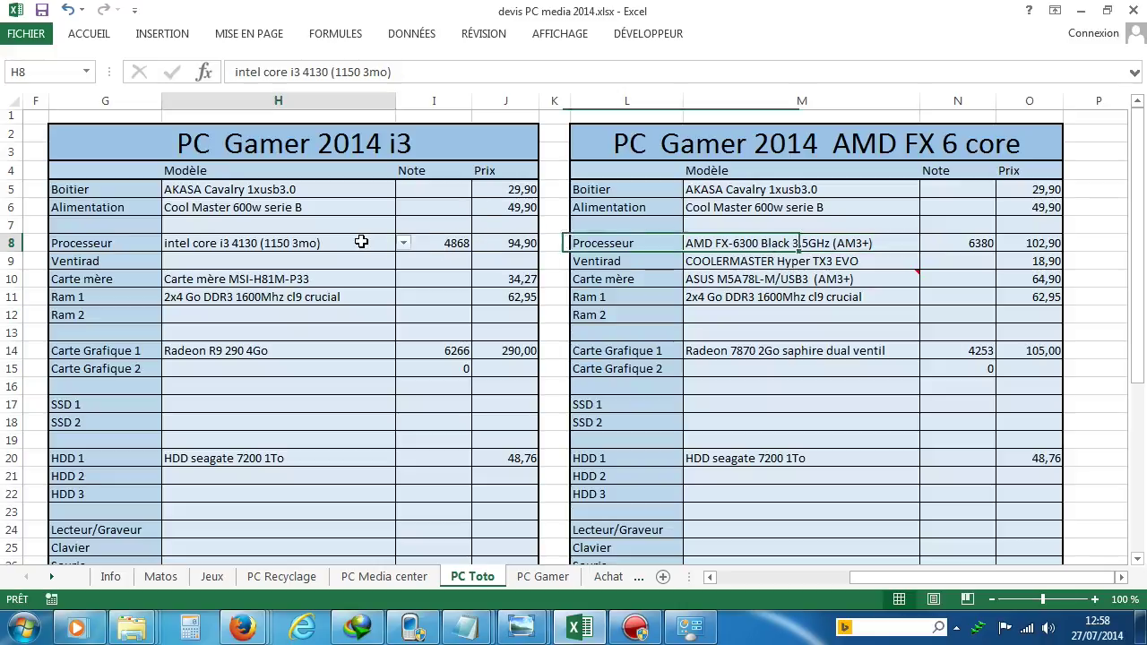
click(403, 243)
scroll(406, 269, up, 1)
scroll(406, 269, up, 5)
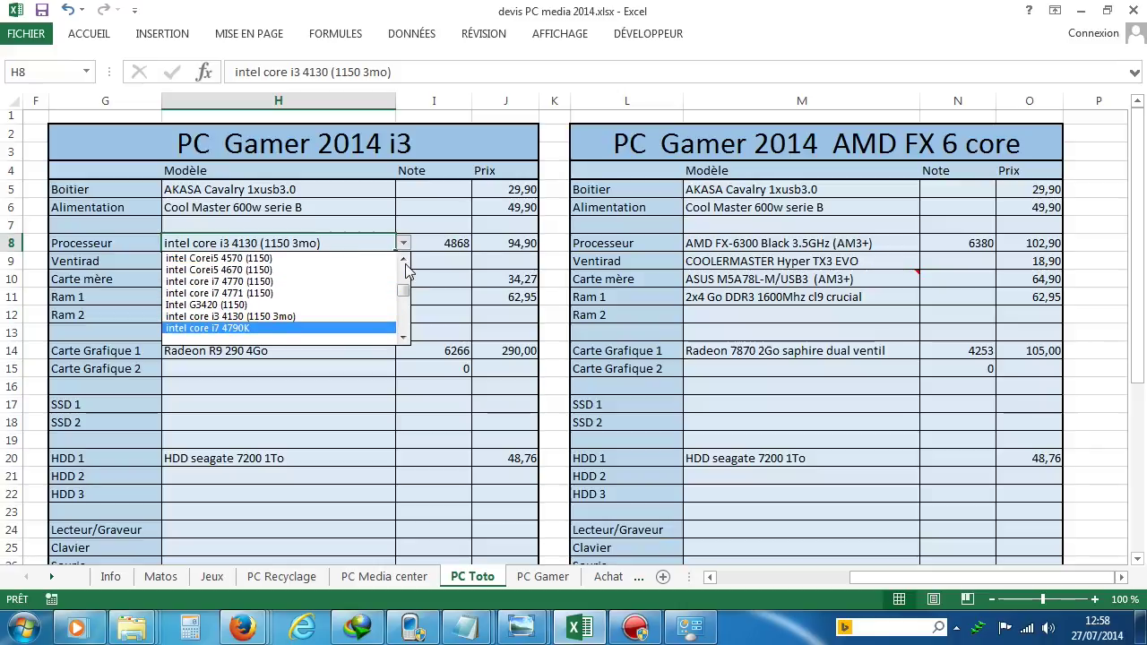
scroll(406, 269, up, 1)
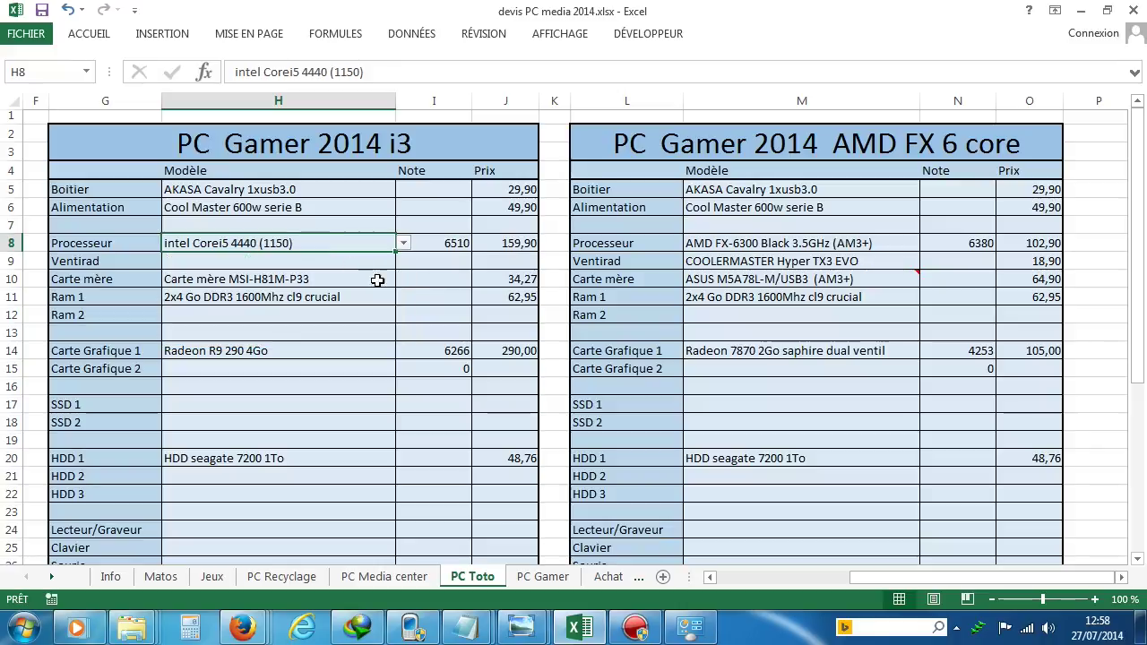
click(358, 270)
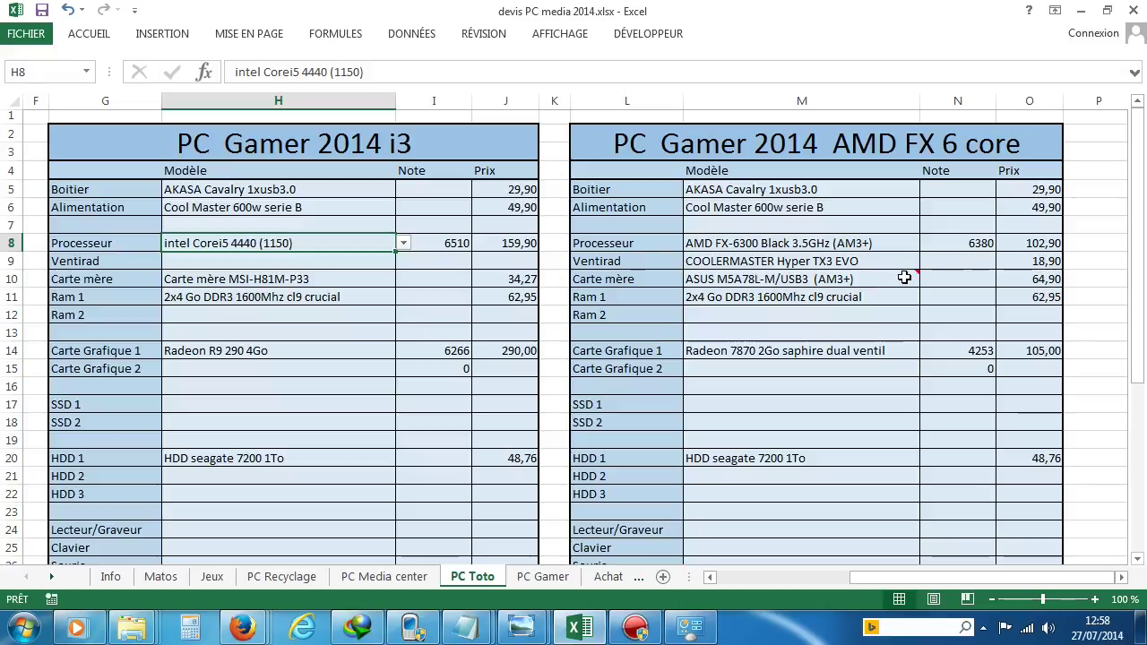
Review the AMD build's processor, Ventirad and motherboard entries, including the comment on the motherboard
click(812, 237)
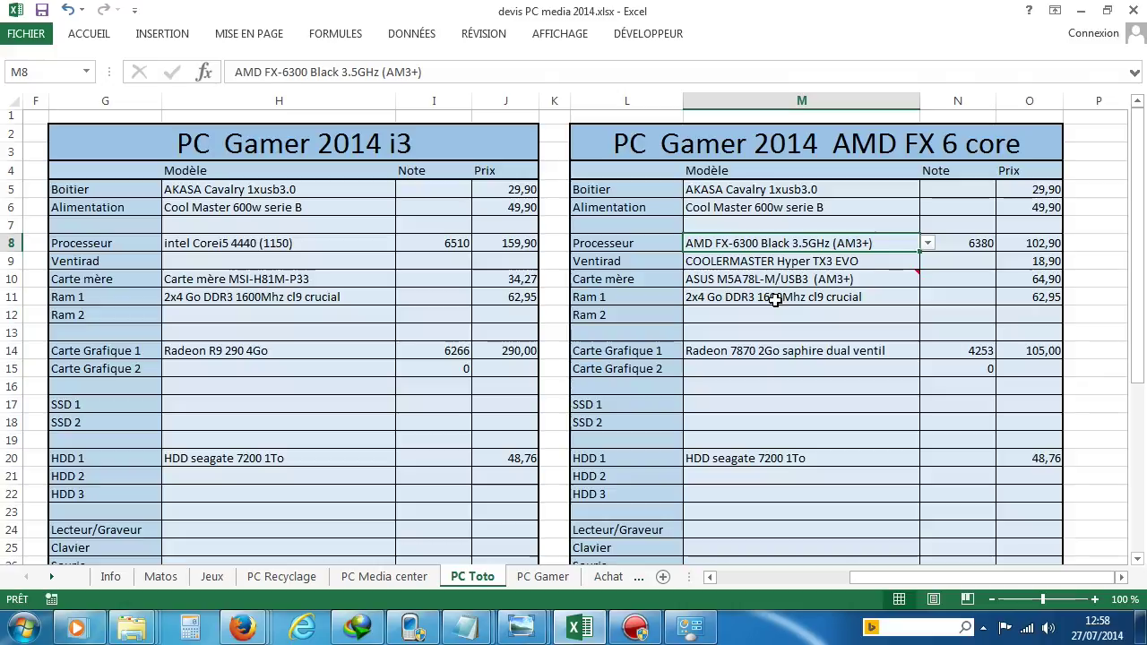
click(867, 262)
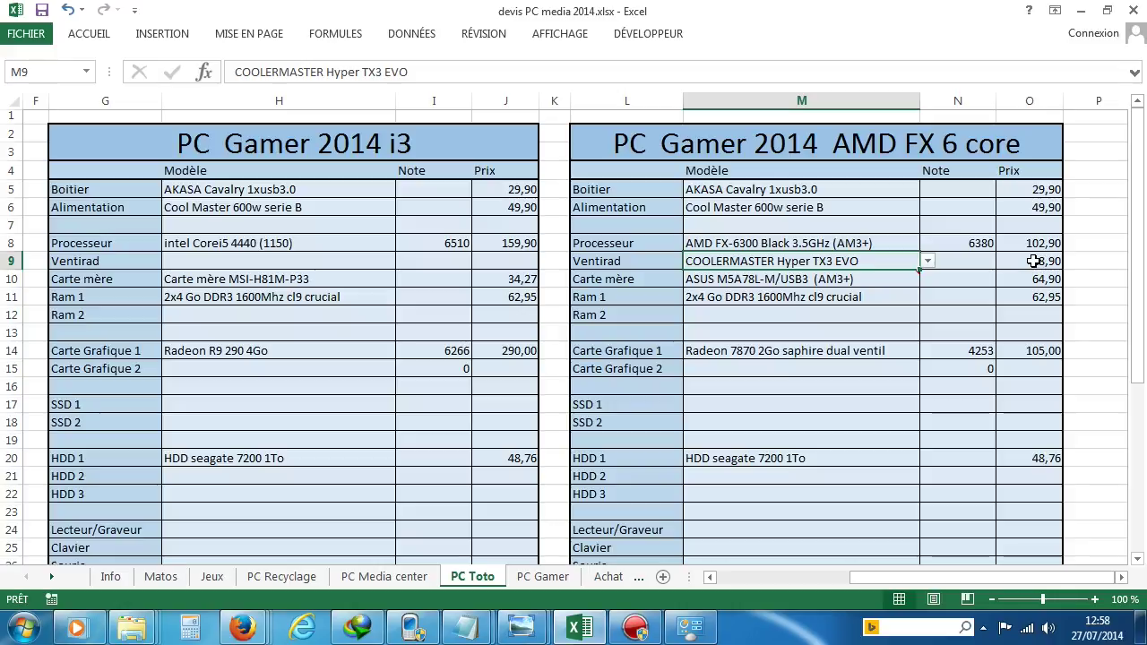
click(815, 243)
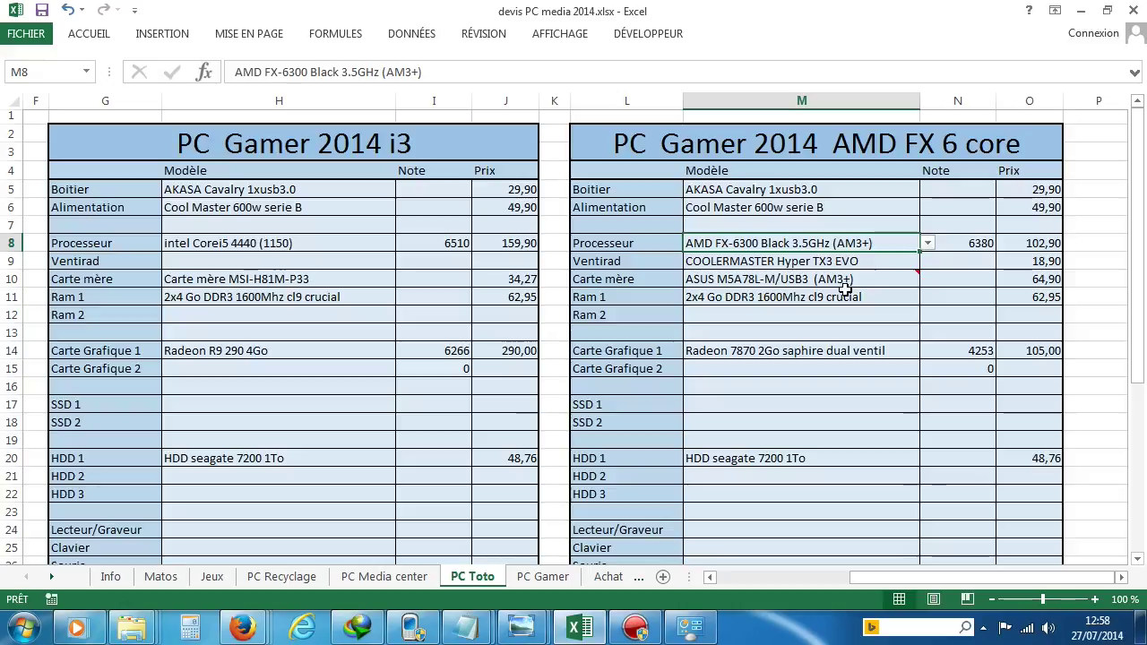
click(885, 264)
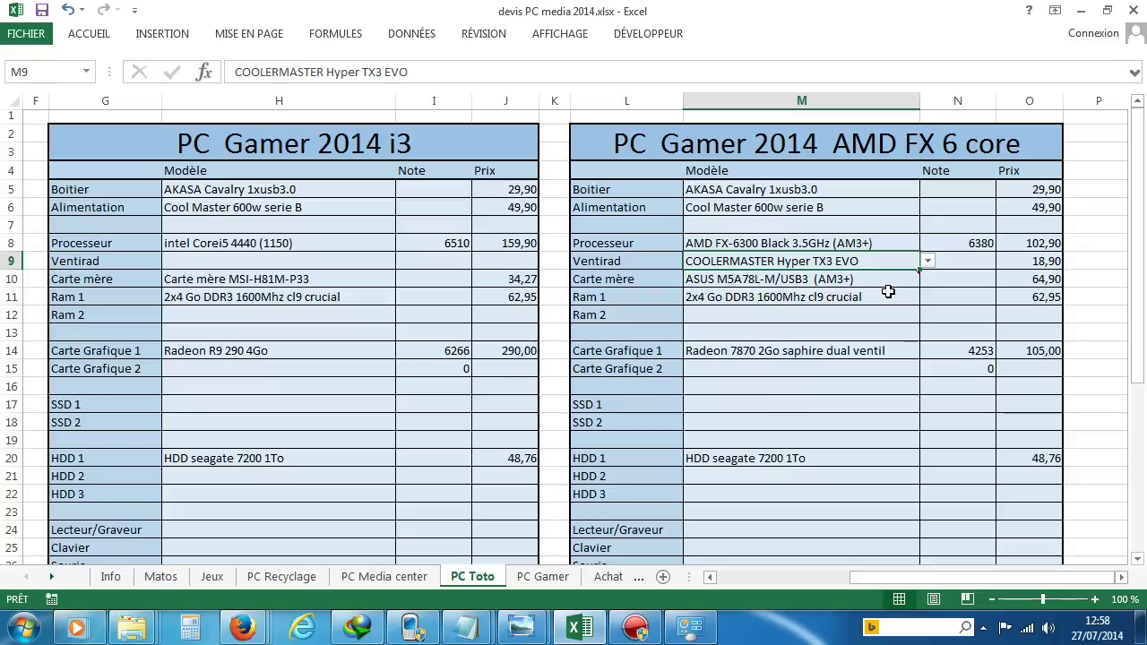
mouse_move(797, 277)
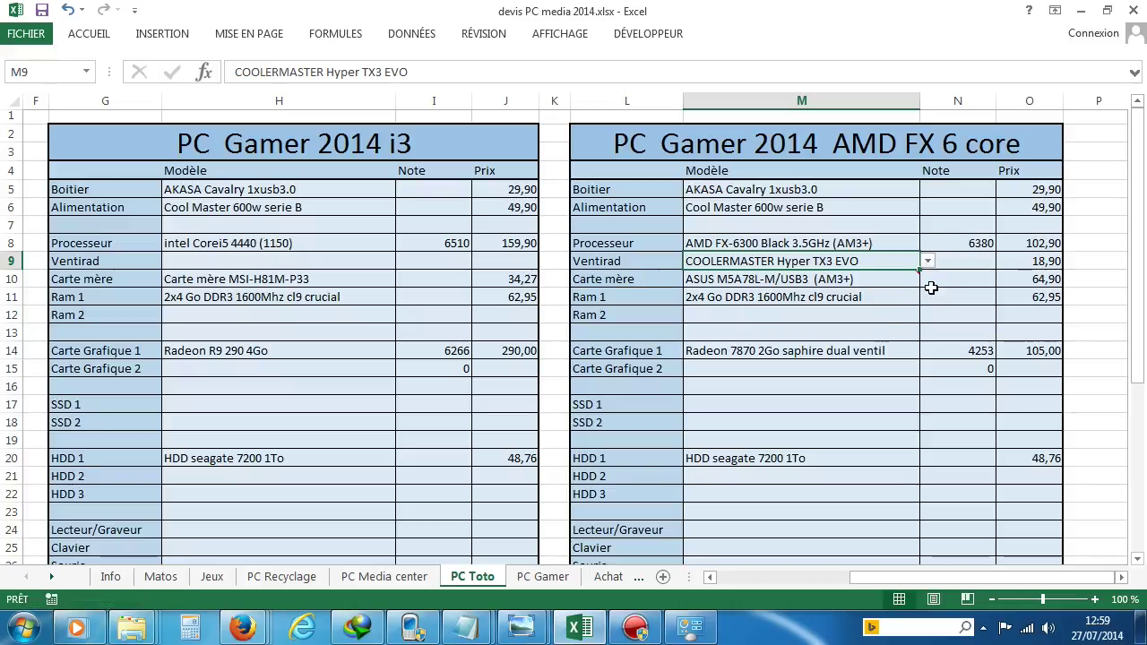
click(894, 278)
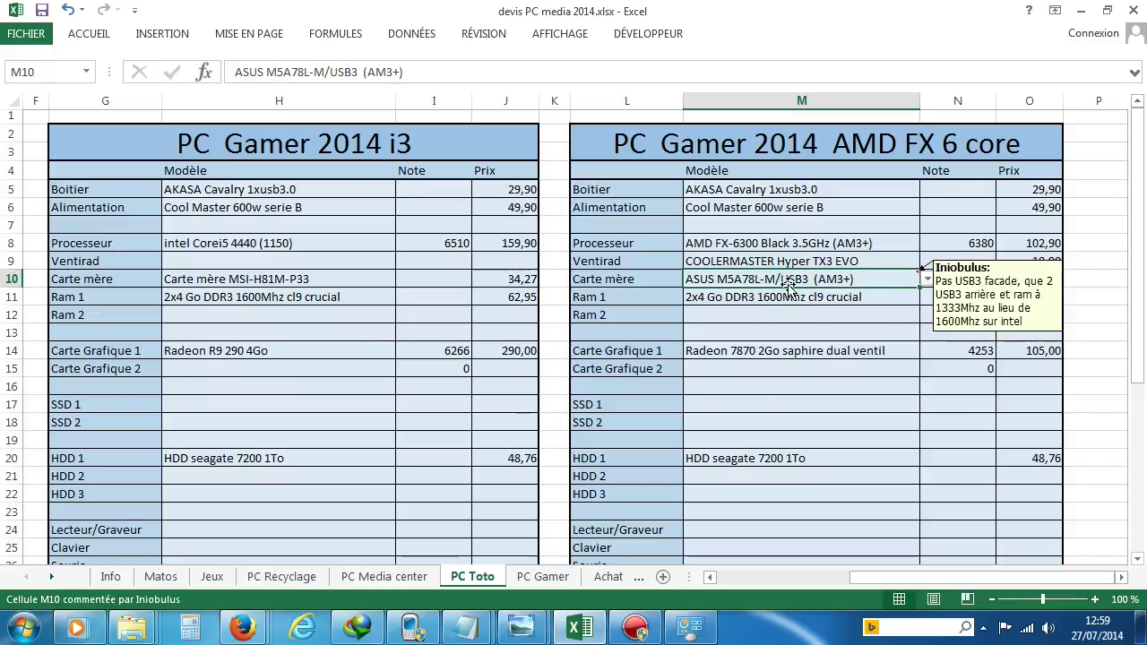
Review the AMD build's motherboard price, Ram 1, Carte Grafique 1 and HDD 1 entries, and check its total
mouse_move(755, 282)
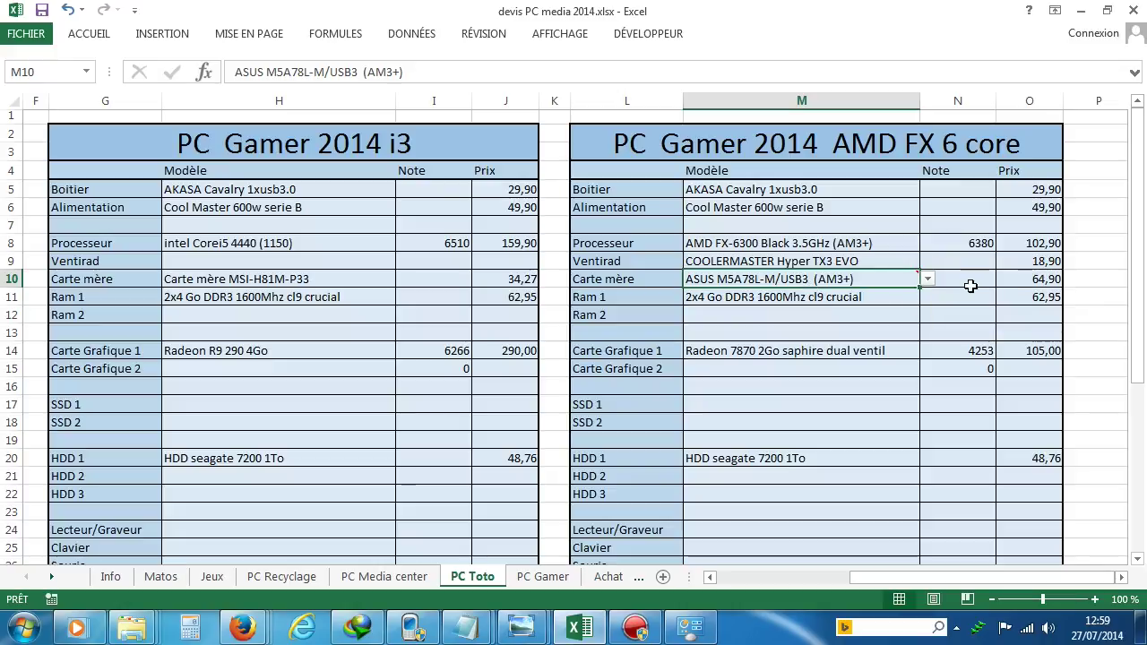
click(1032, 279)
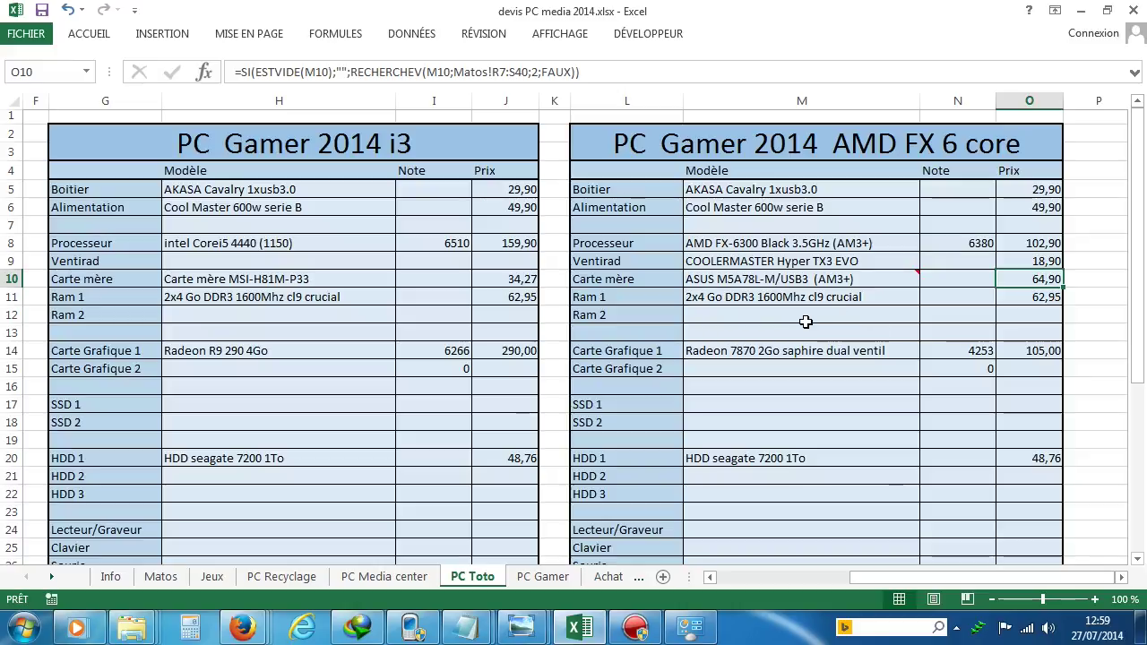
click(881, 301)
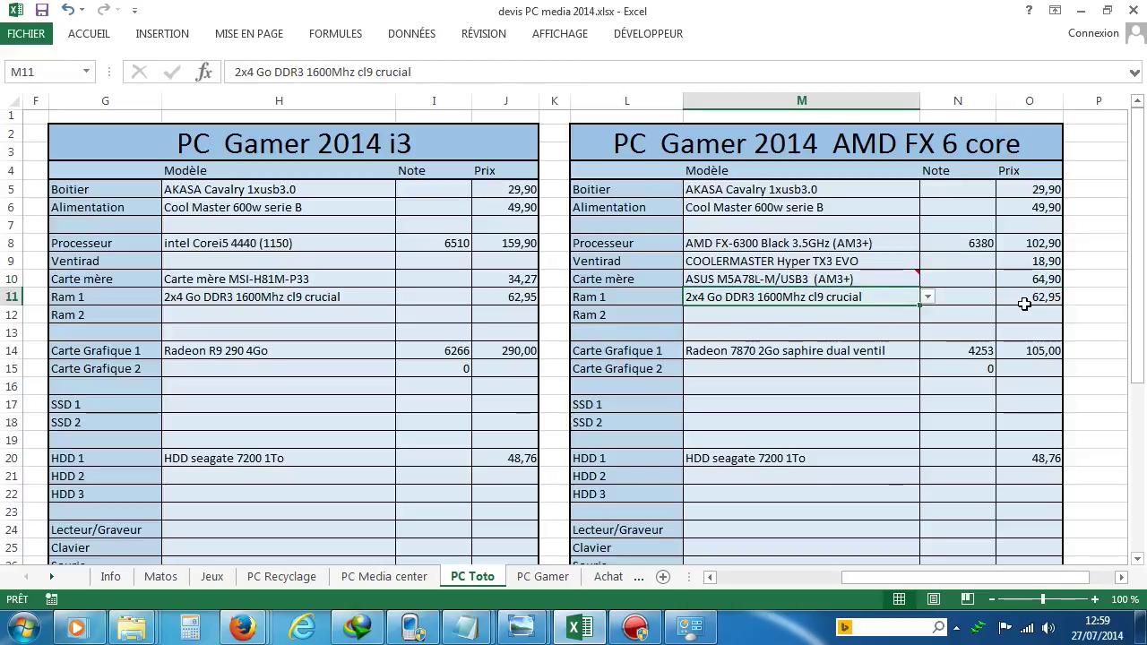
click(905, 354)
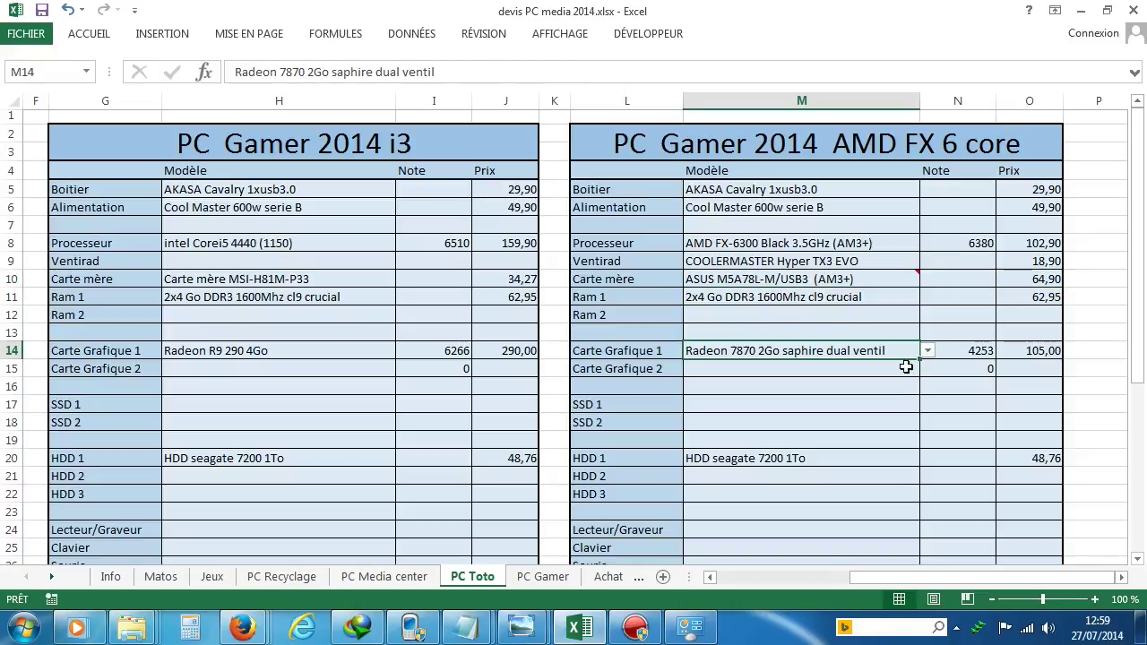
click(857, 466)
scroll(964, 501, down, 4)
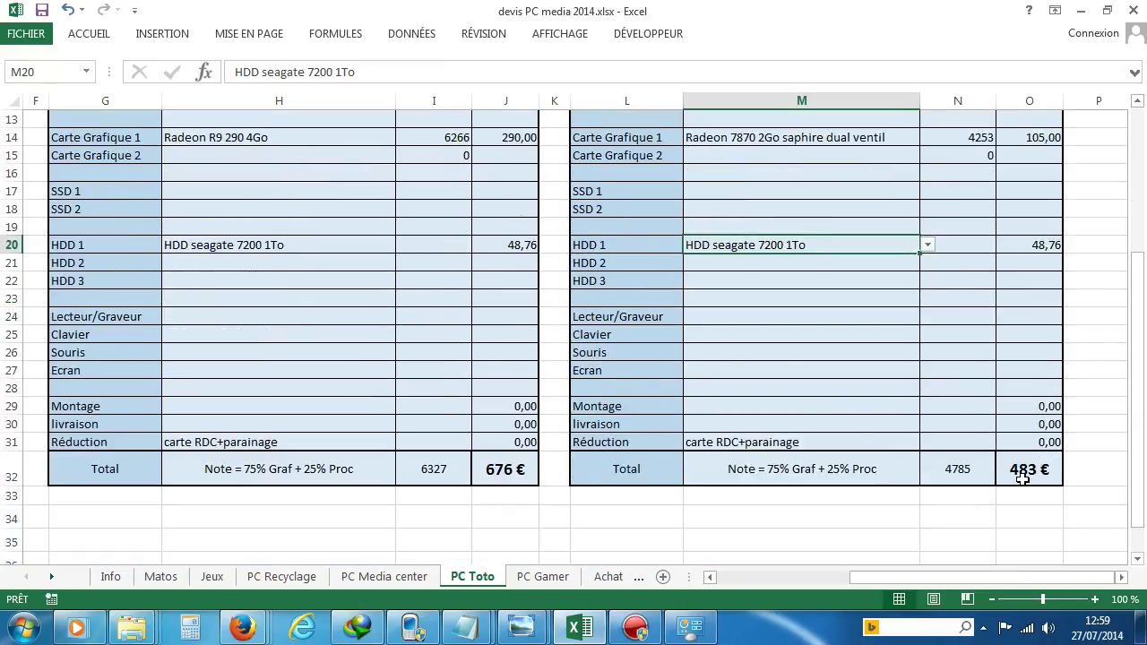
scroll(443, 384, up, 4)
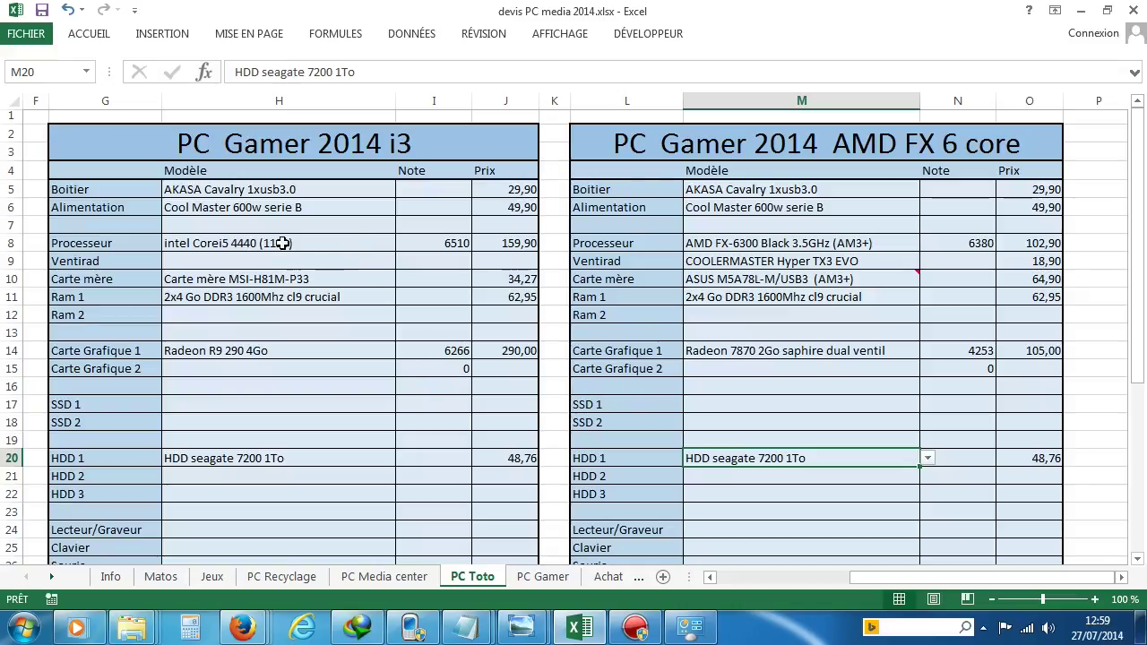
Change the i3 build's Carte Grafique 1 to Radeon 7870 2Go saphire dual ventil and check its total against the AMD build
scroll(389, 422, down, 3)
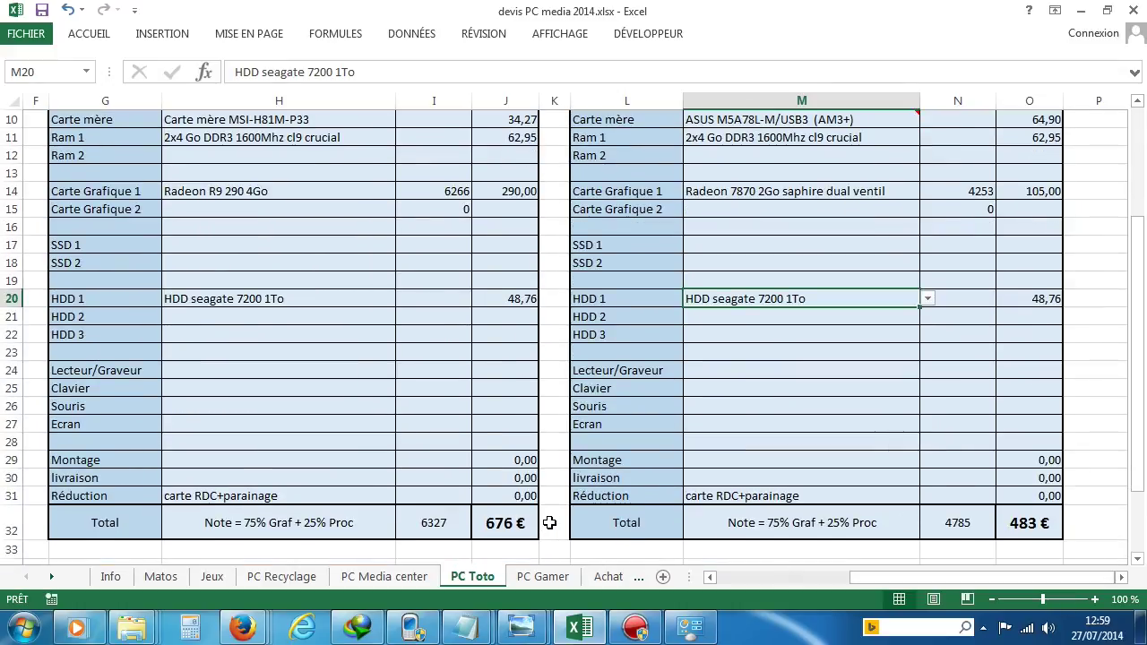
scroll(490, 527, up, 2)
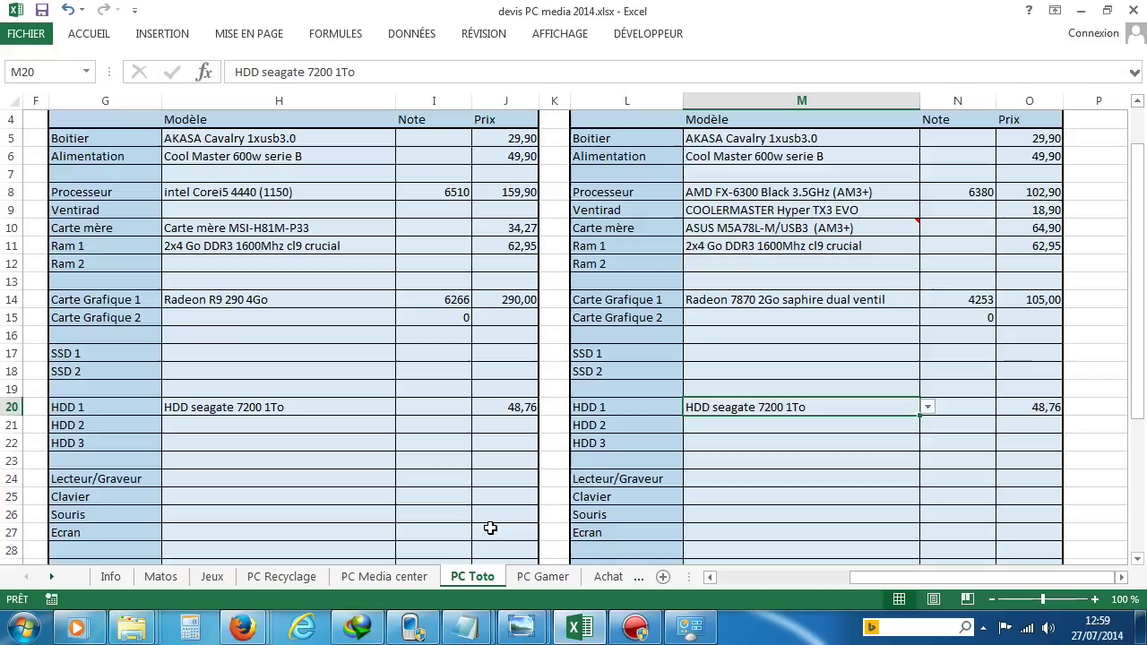
click(382, 299)
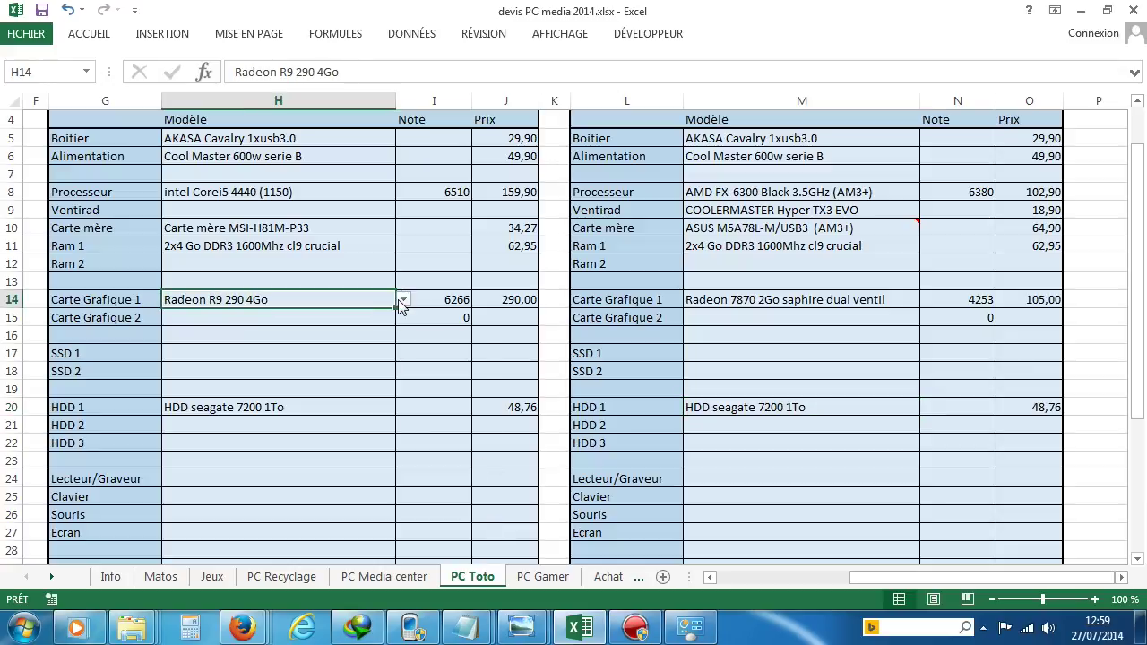
click(404, 299)
scroll(401, 339, up, 2)
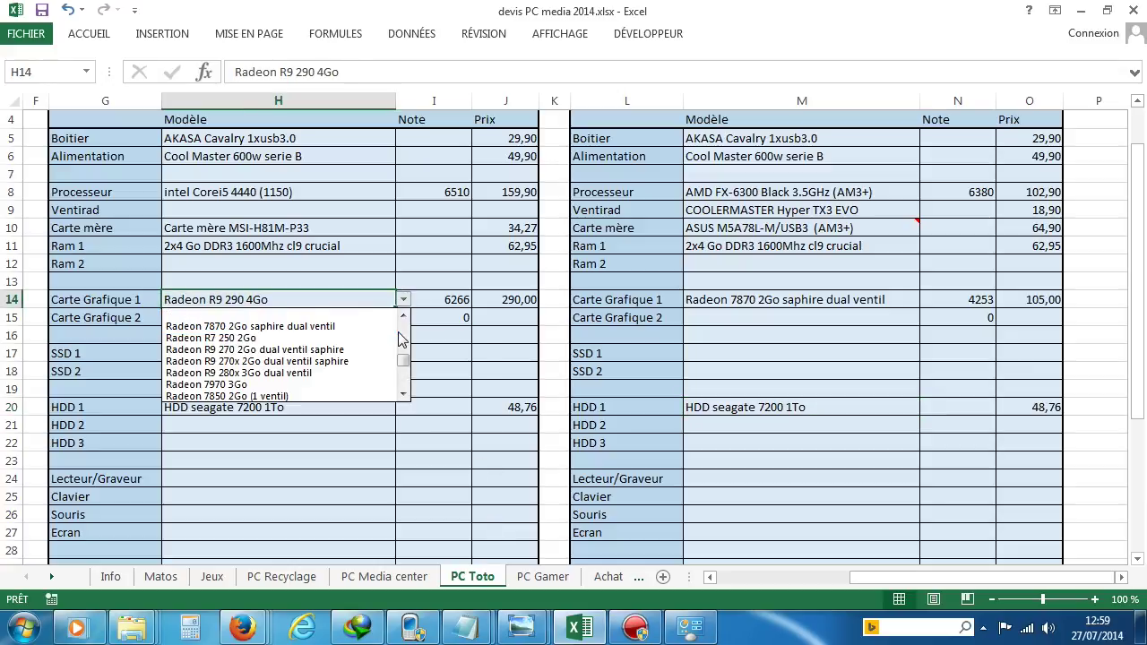
click(381, 327)
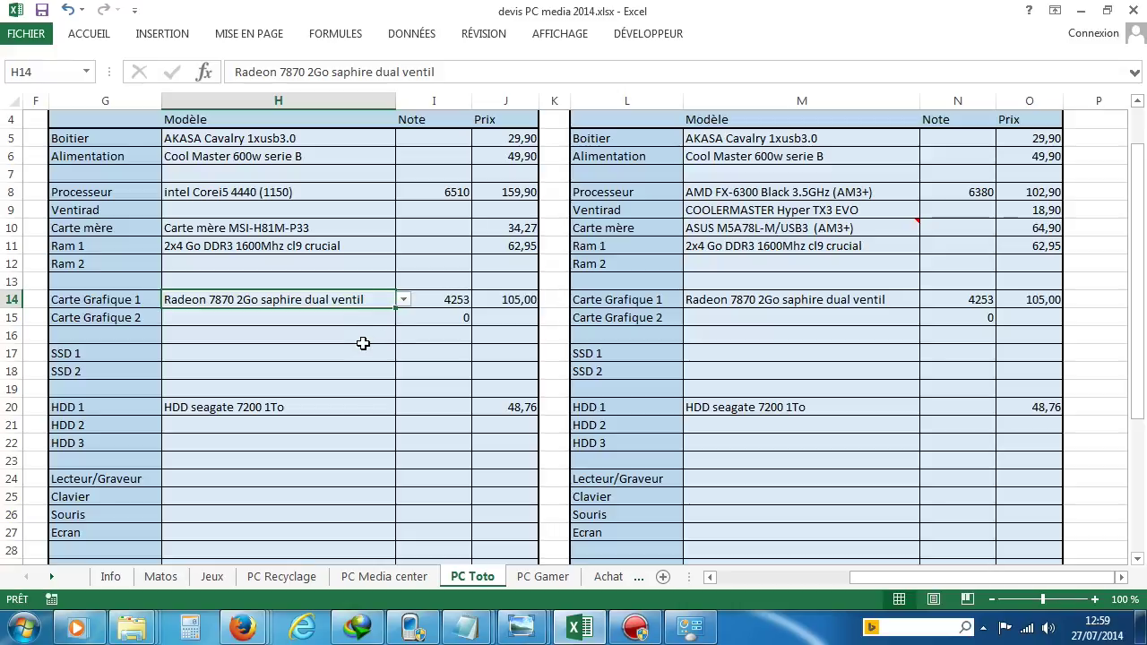
click(367, 341)
scroll(410, 422, down, 3)
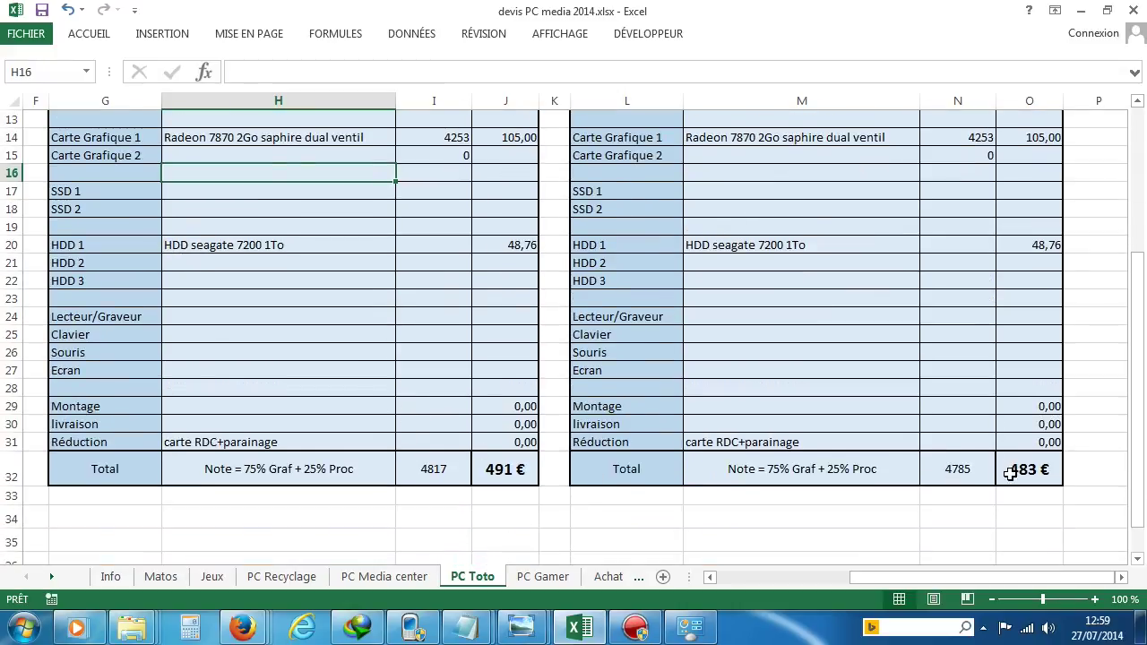
Compare the i3 and AMD builds' component rows, overall notes and total prices, then inspect the i3 build's processor entry
scroll(284, 340, up, 4)
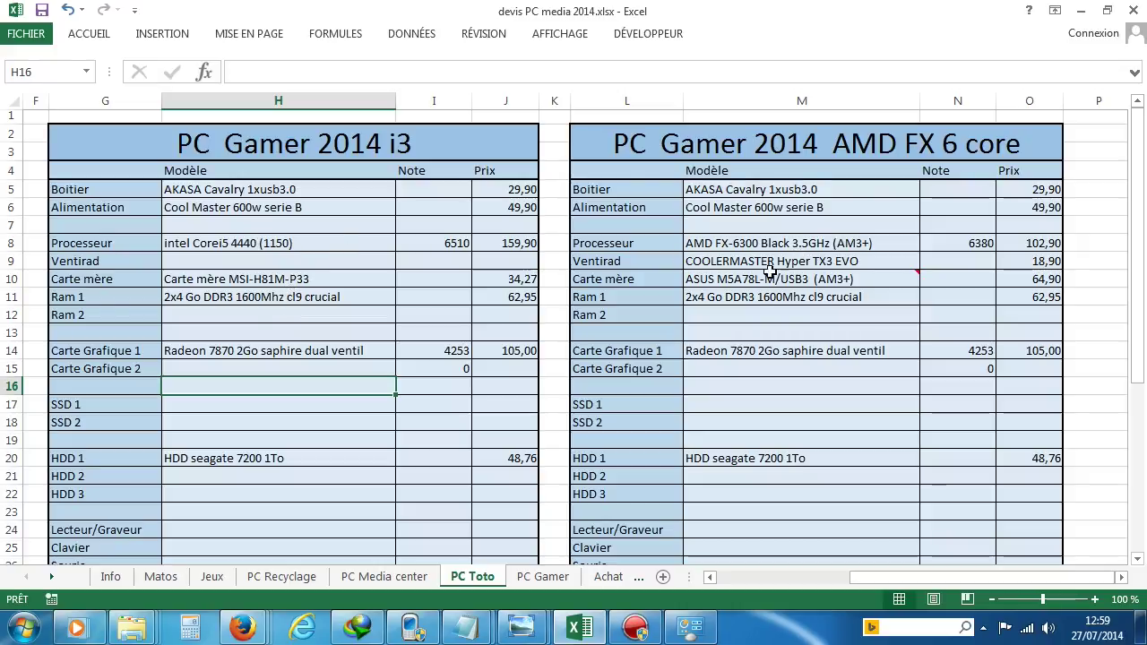
scroll(425, 435, down, 1)
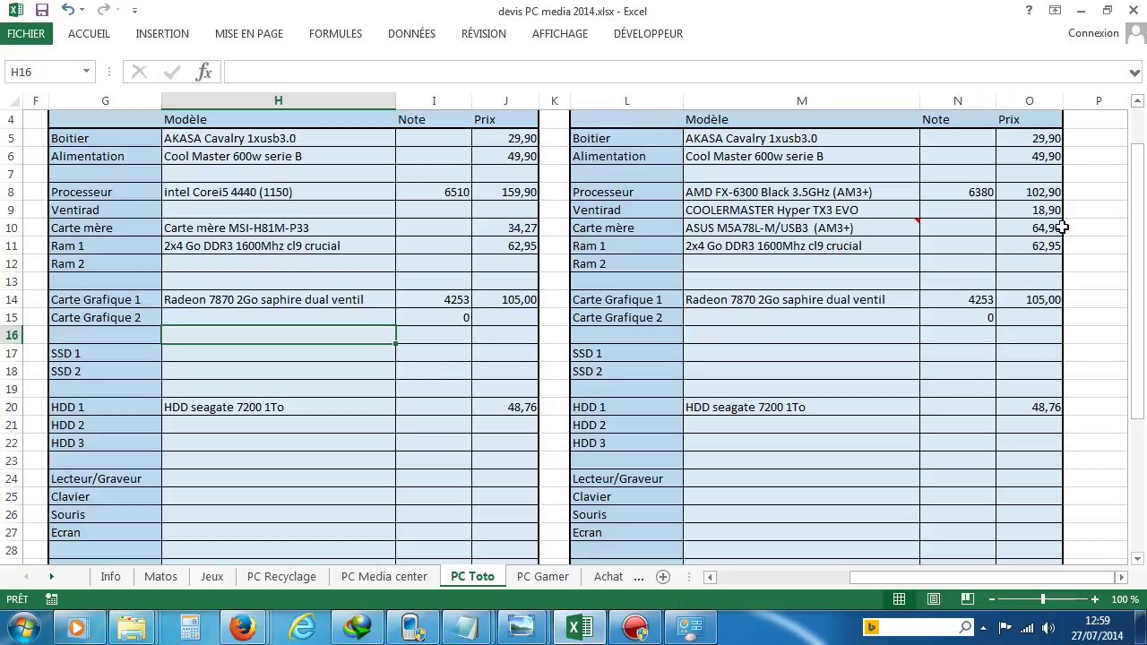
scroll(649, 436, down, 4)
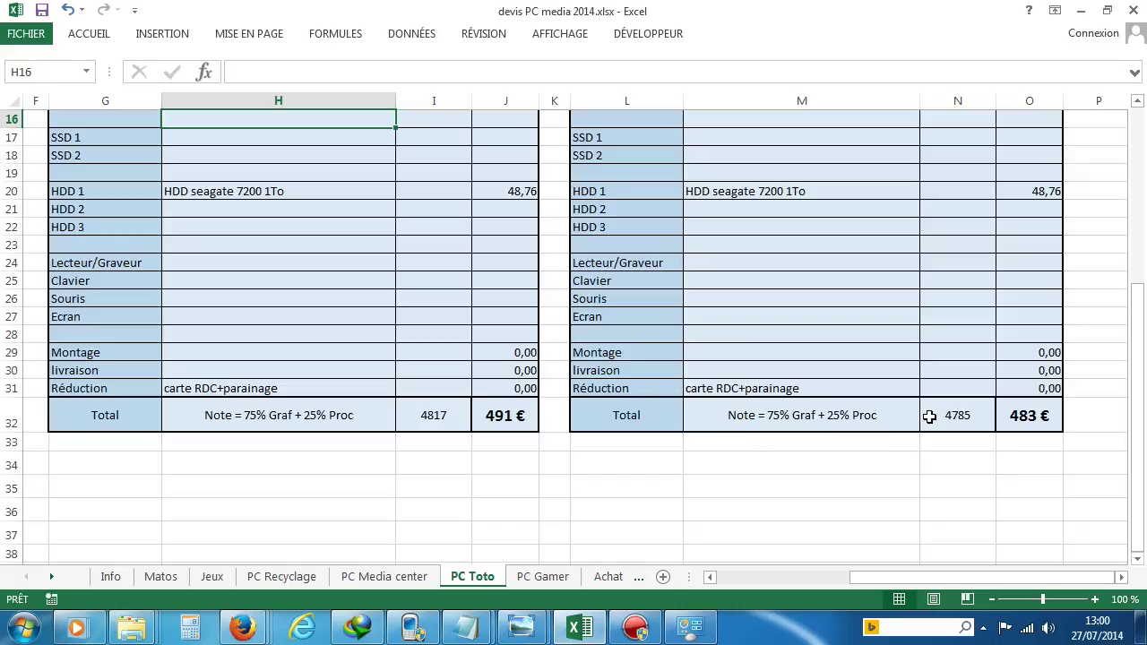
scroll(744, 423, up, 5)
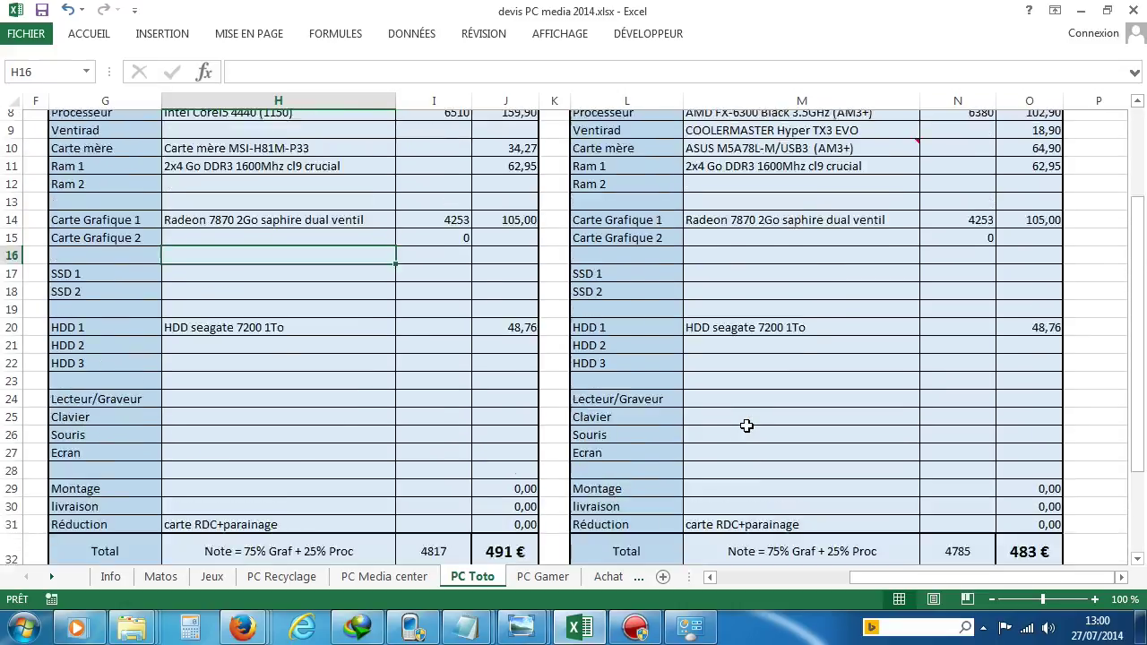
click(240, 246)
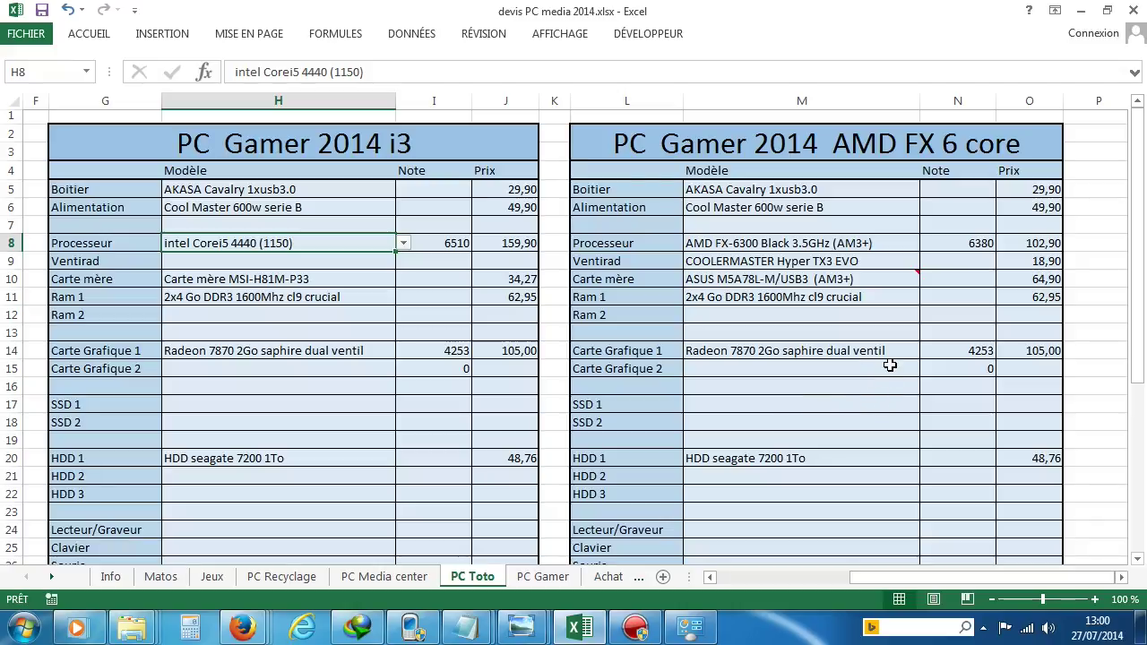
Change the AMD build's Carte Grafique 1 to Radeon R9 290 4Go and check its note and total price
click(834, 351)
click(928, 353)
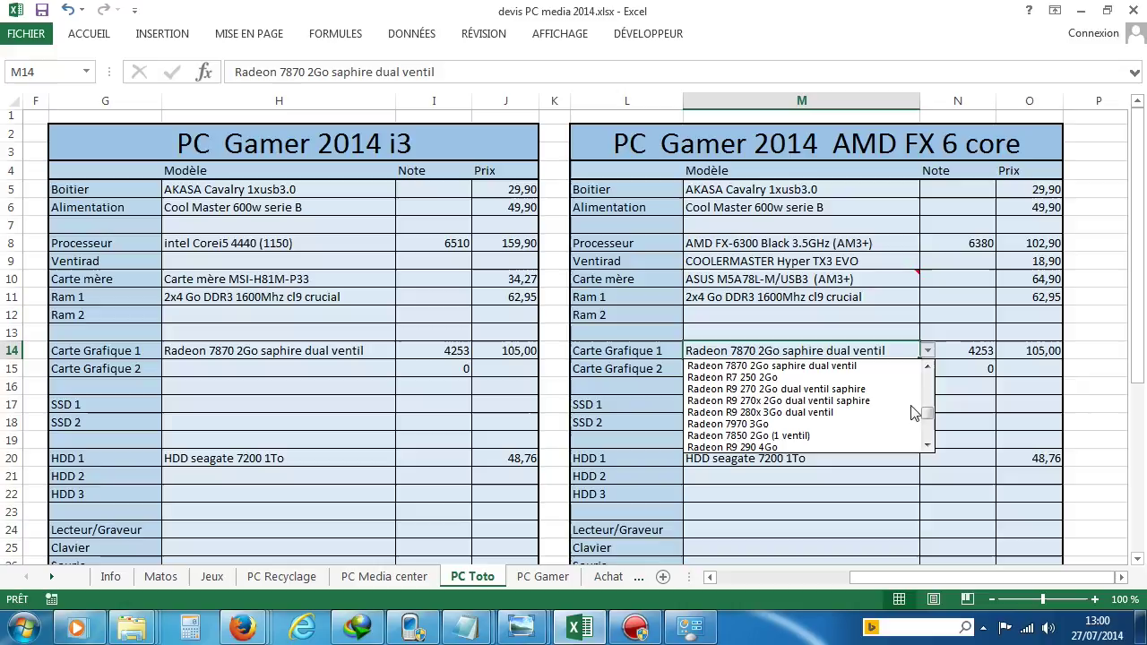
click(890, 446)
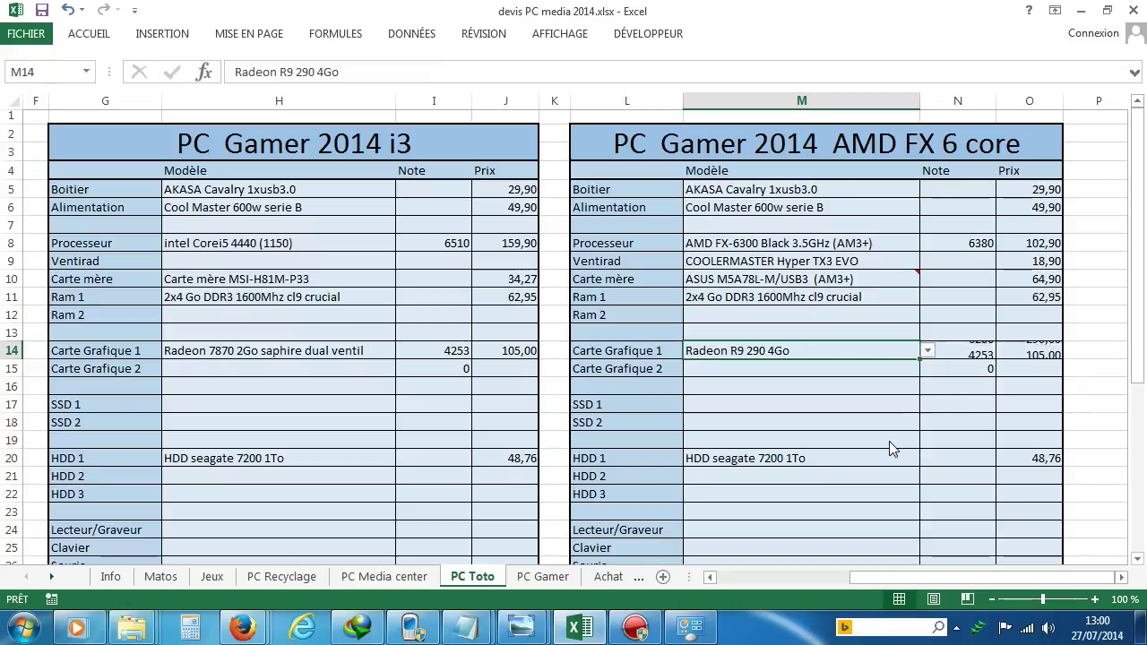
scroll(853, 459, down, 4)
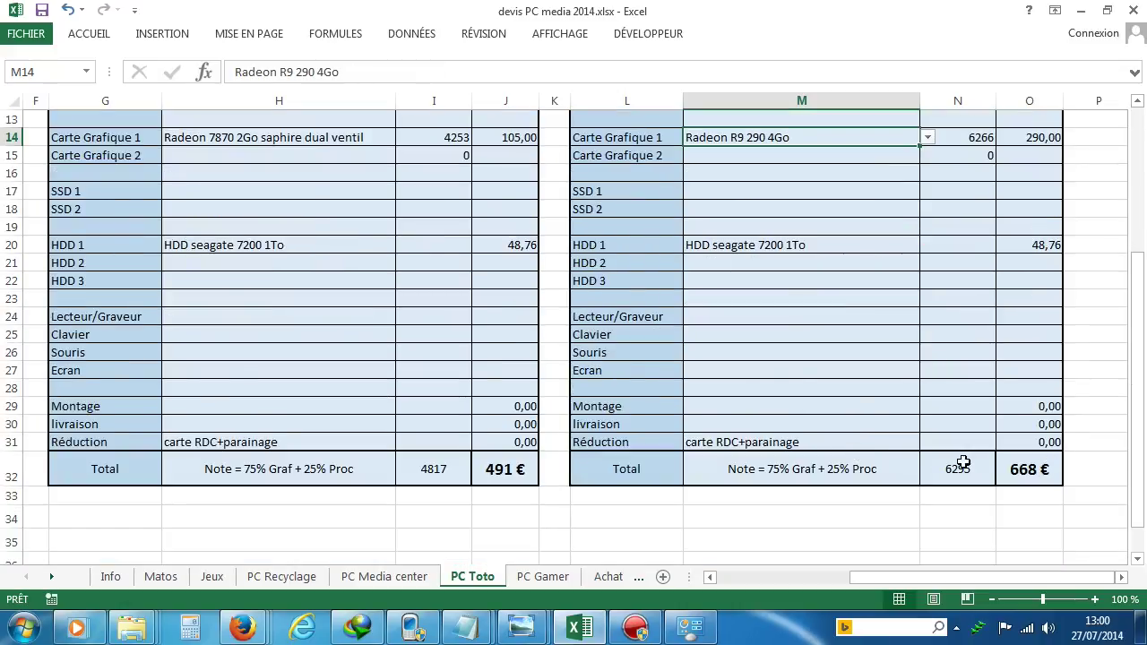
scroll(785, 420, up, 4)
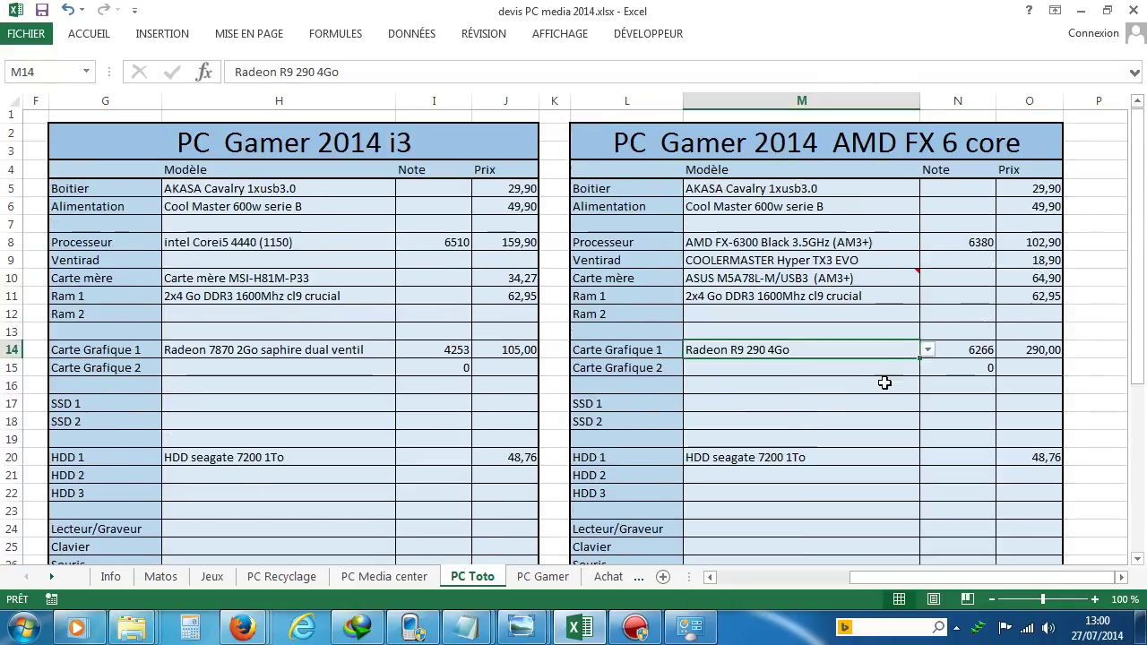
Show the Celeron build beside the i3 build and look over both component lists
click(770, 577)
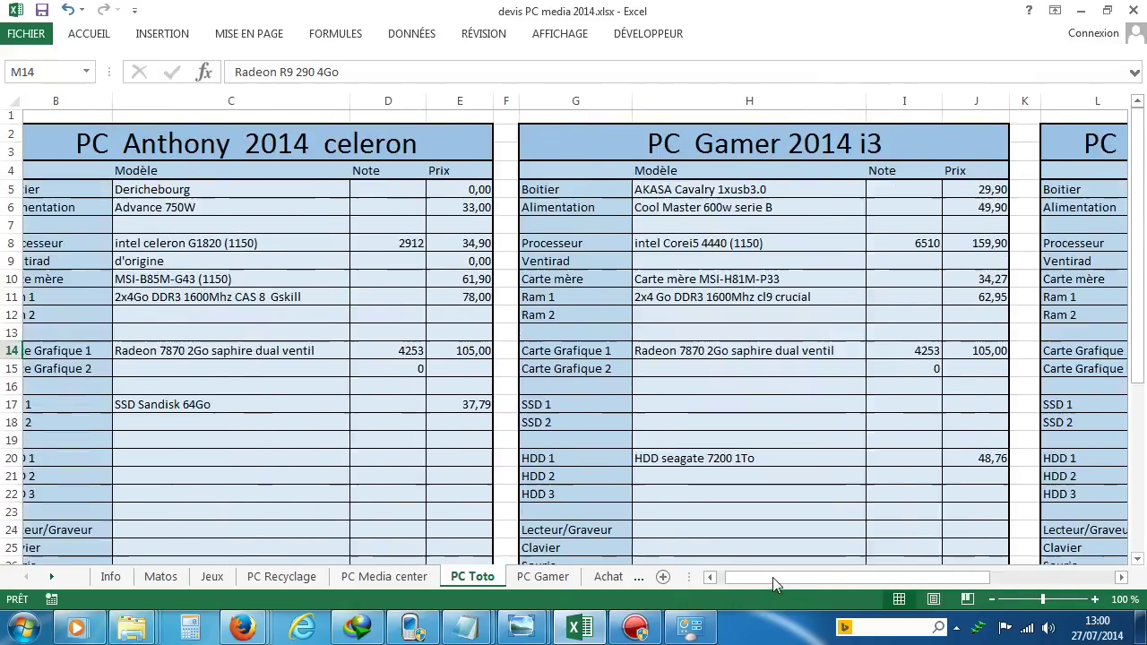
scroll(708, 329, down, 2)
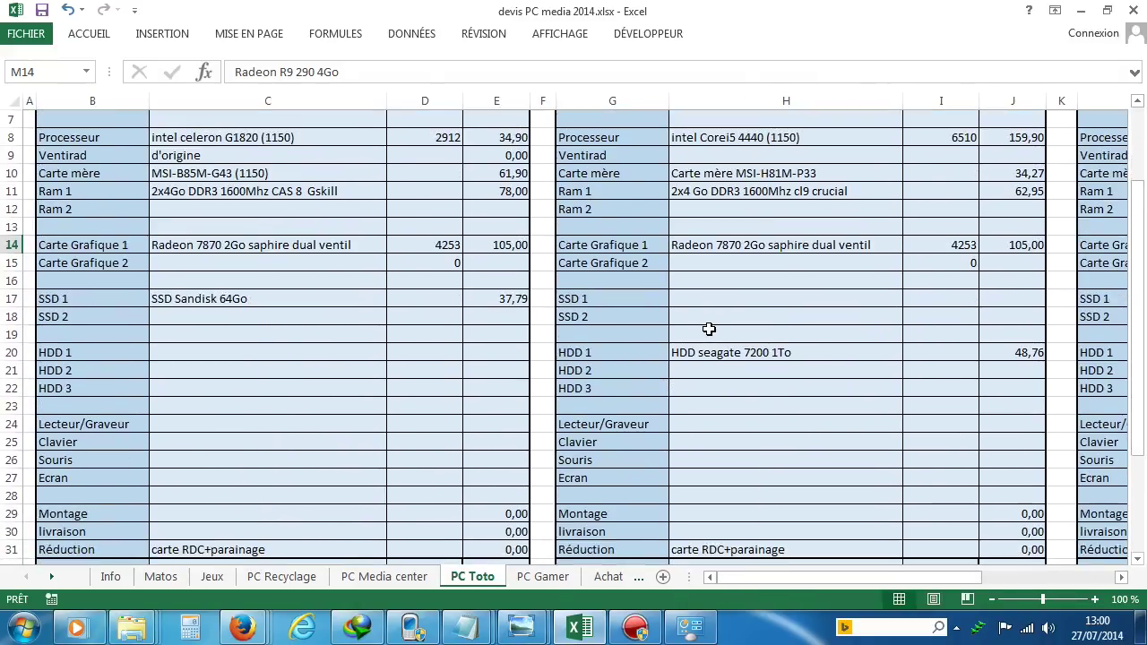